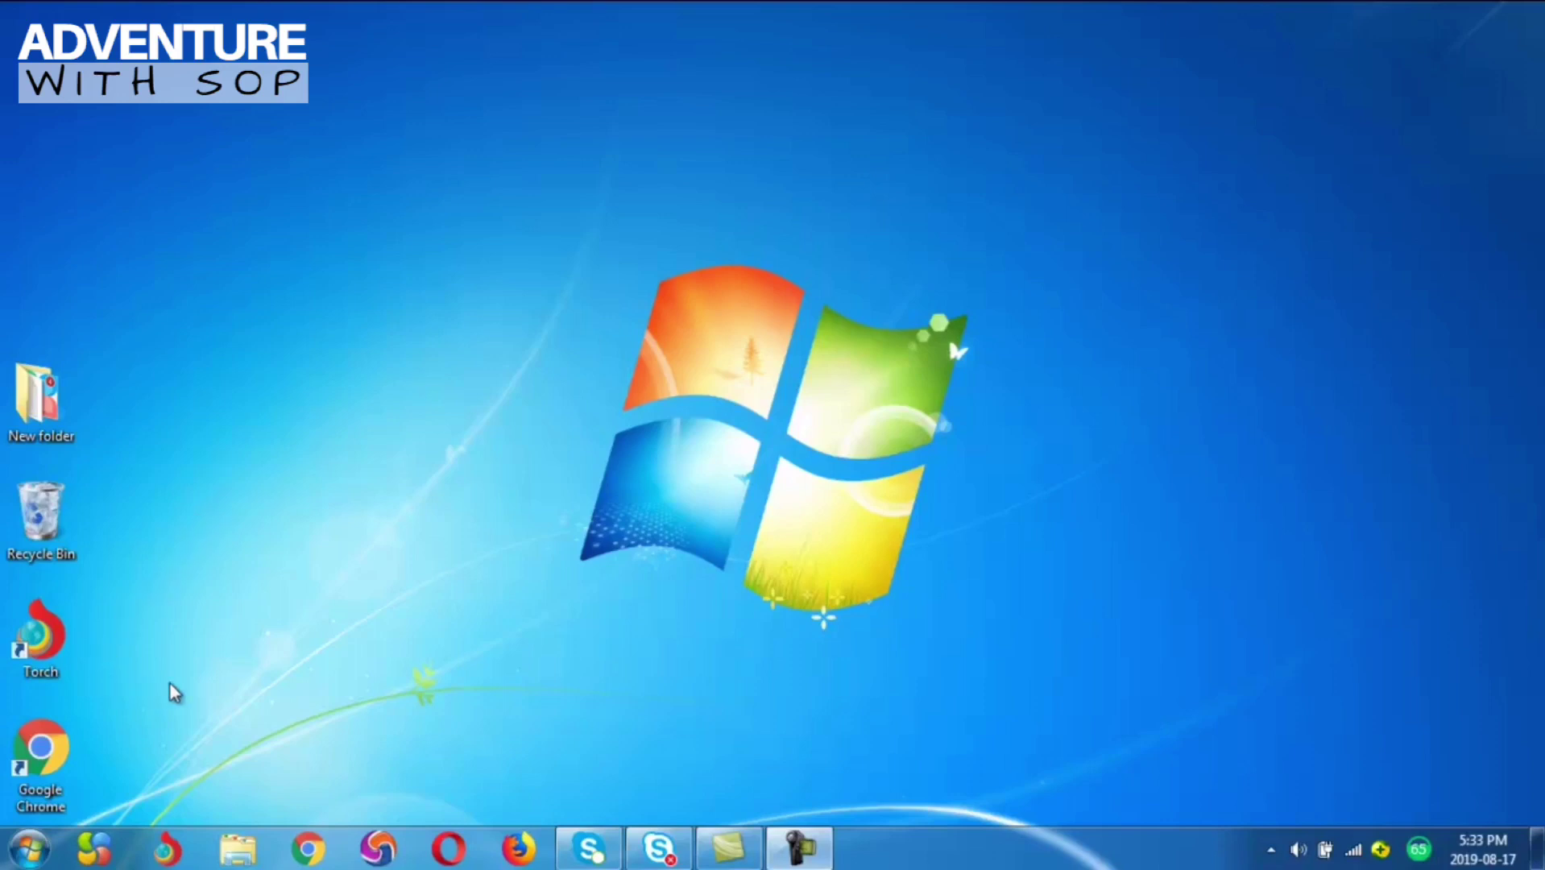
{"action": "double_click", "coordinate": [71, 616]}
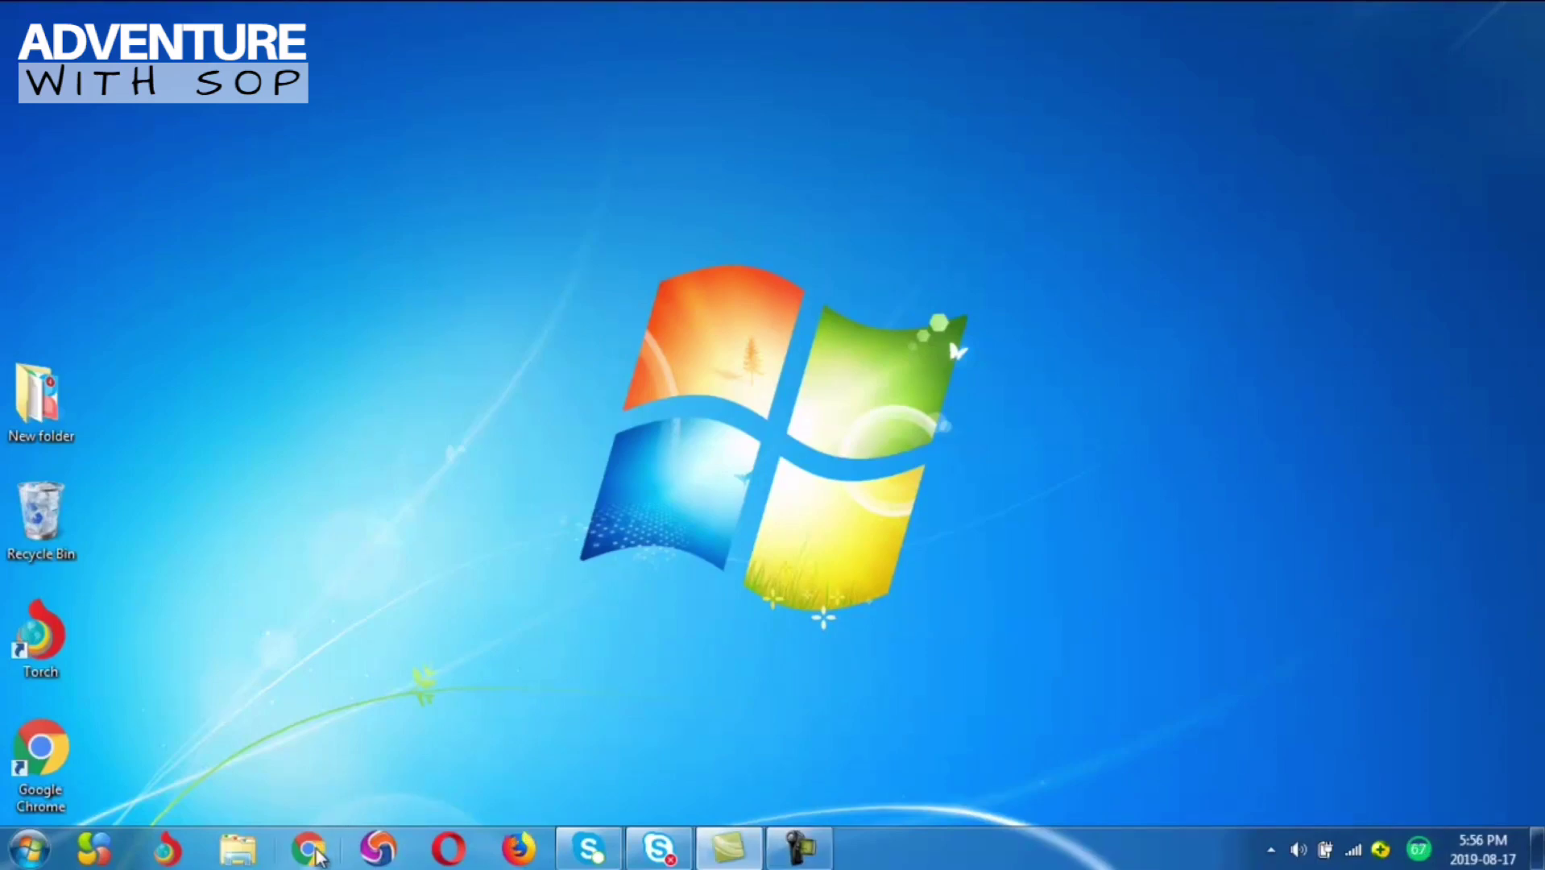
{"action": "left_click", "coordinate": [310, 850]}
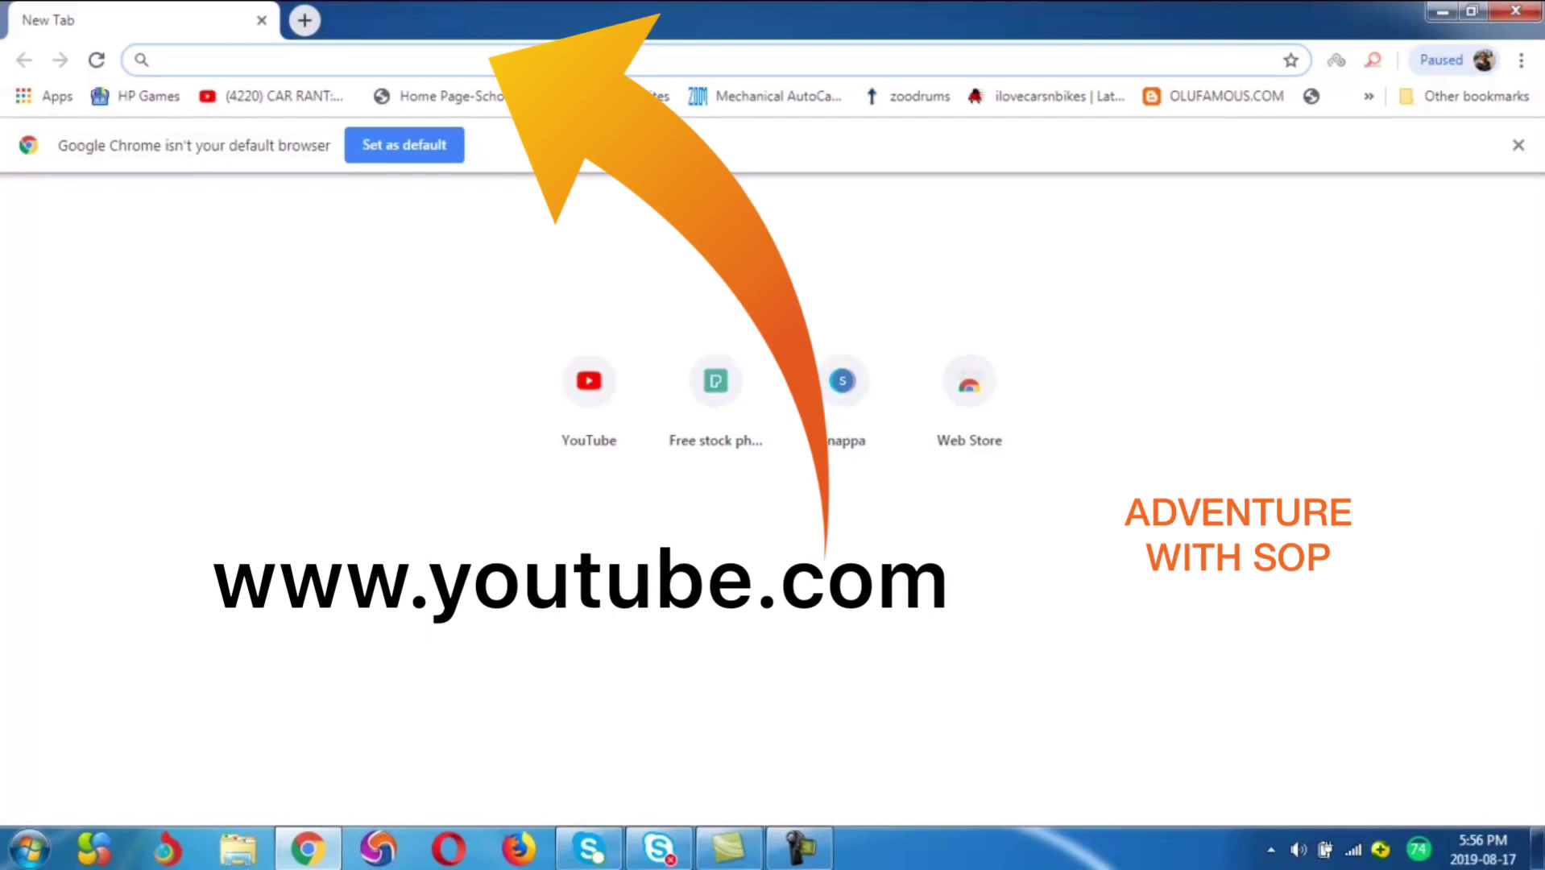
{"action": "type", "text": "w"}
{"action": "key", "text": "Right"}
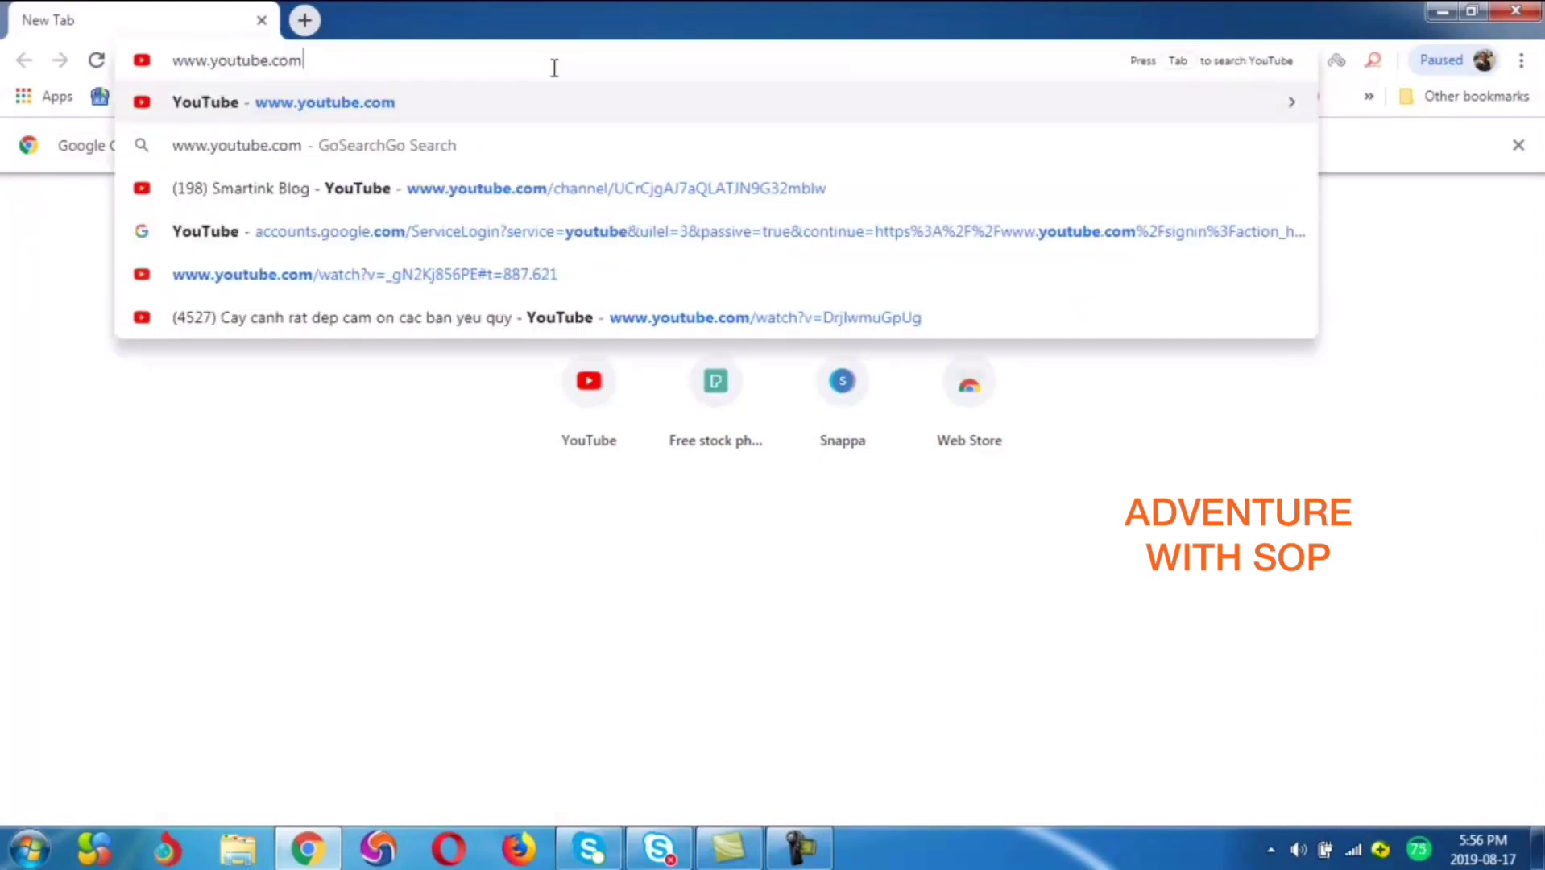
{"action": "key", "text": "Return"}
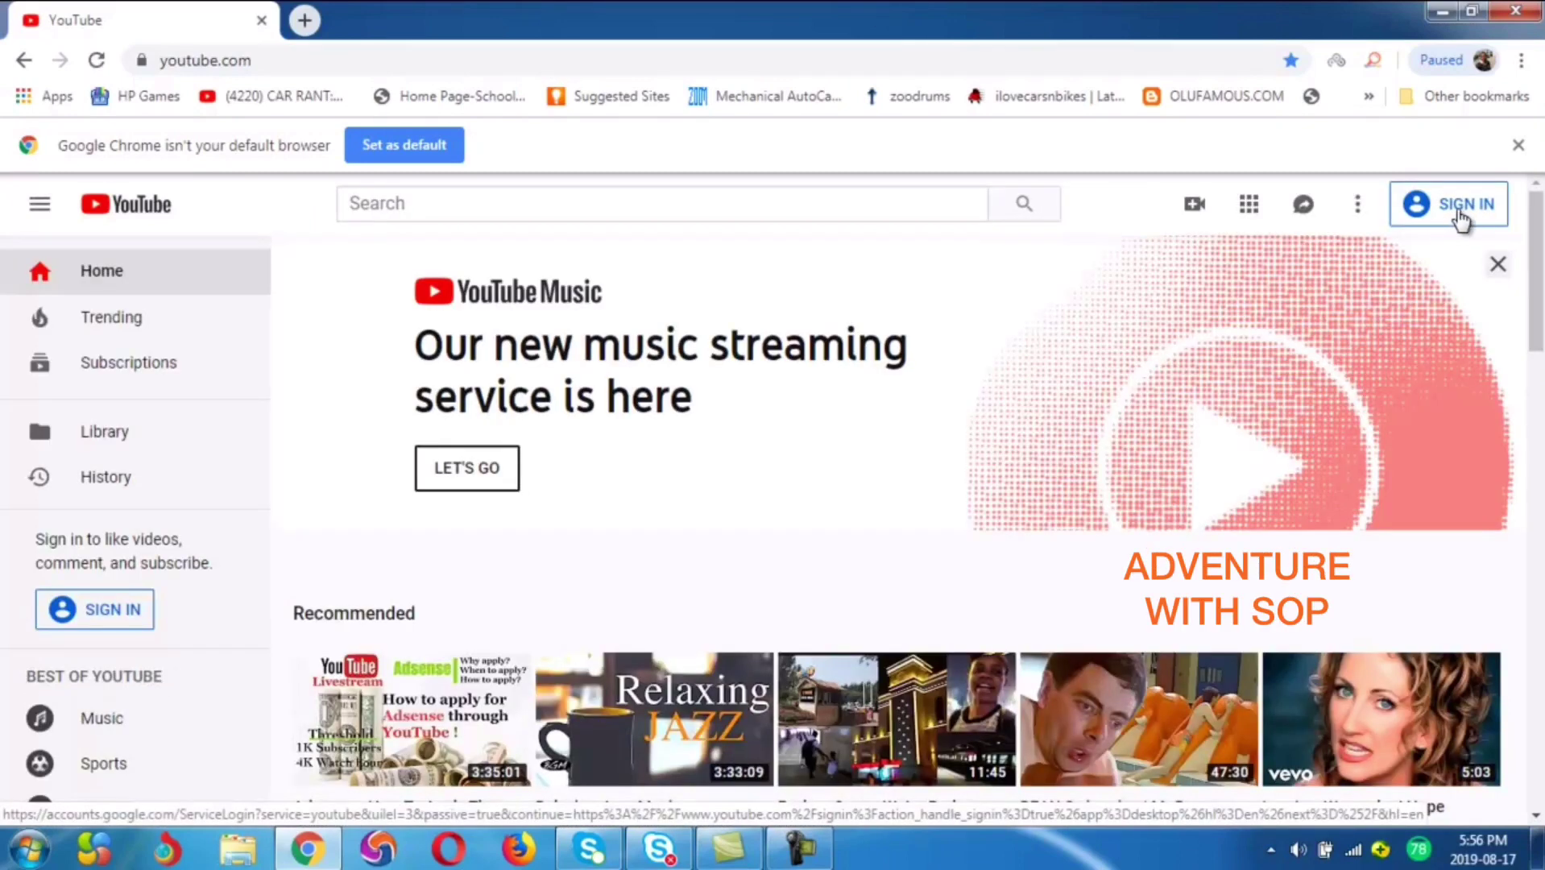
- Sign in to YouTube with the channel's Google account, entering the account password
{"action": "left_click", "coordinate": [1459, 216]}
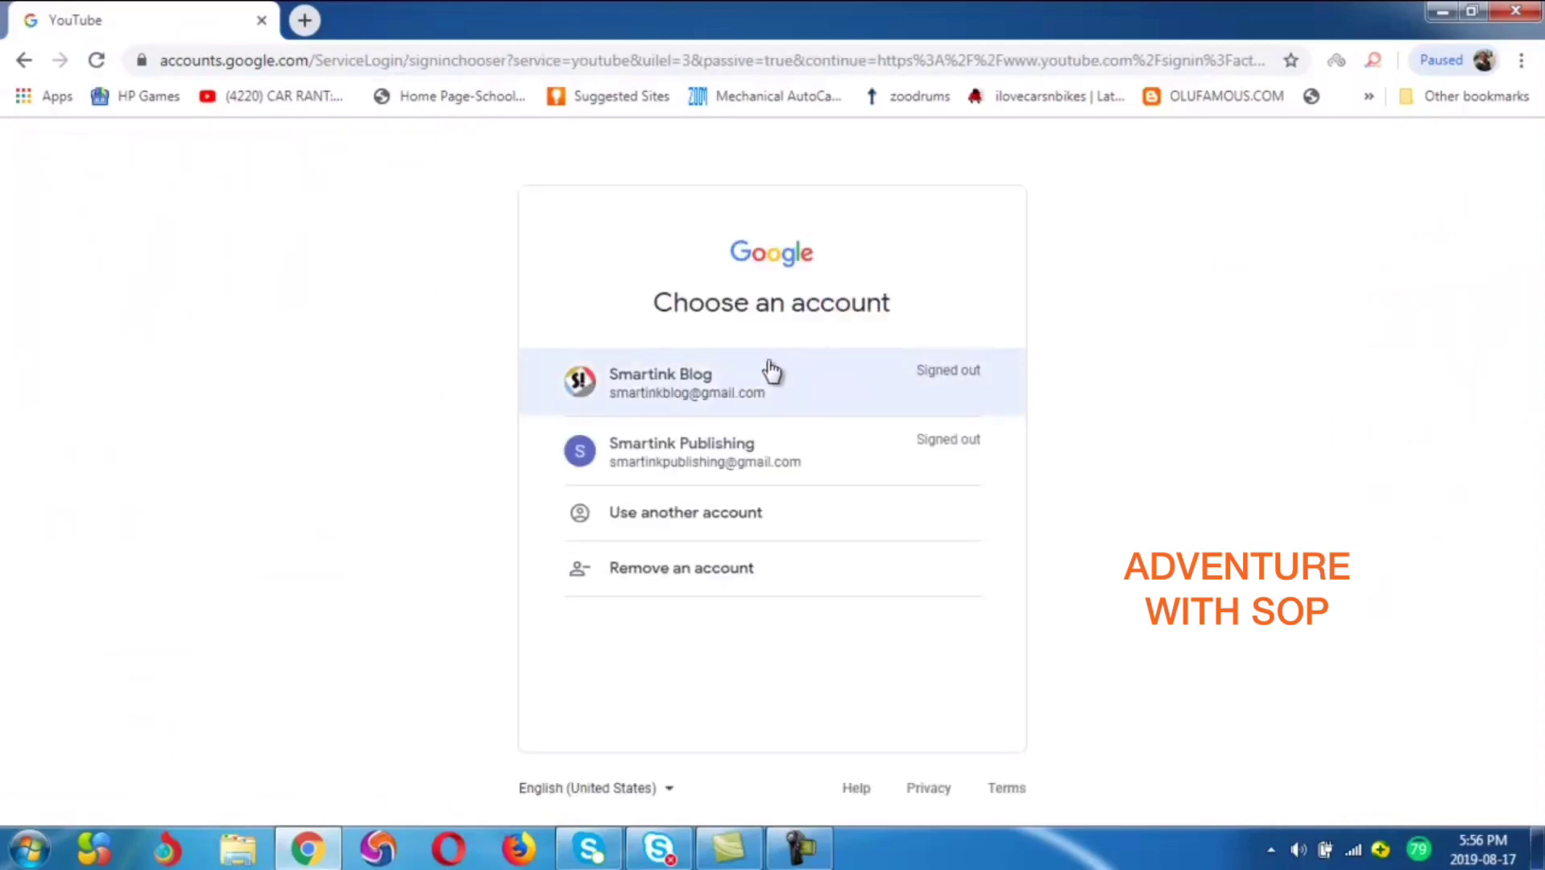
{"action": "left_click", "coordinate": [723, 452]}
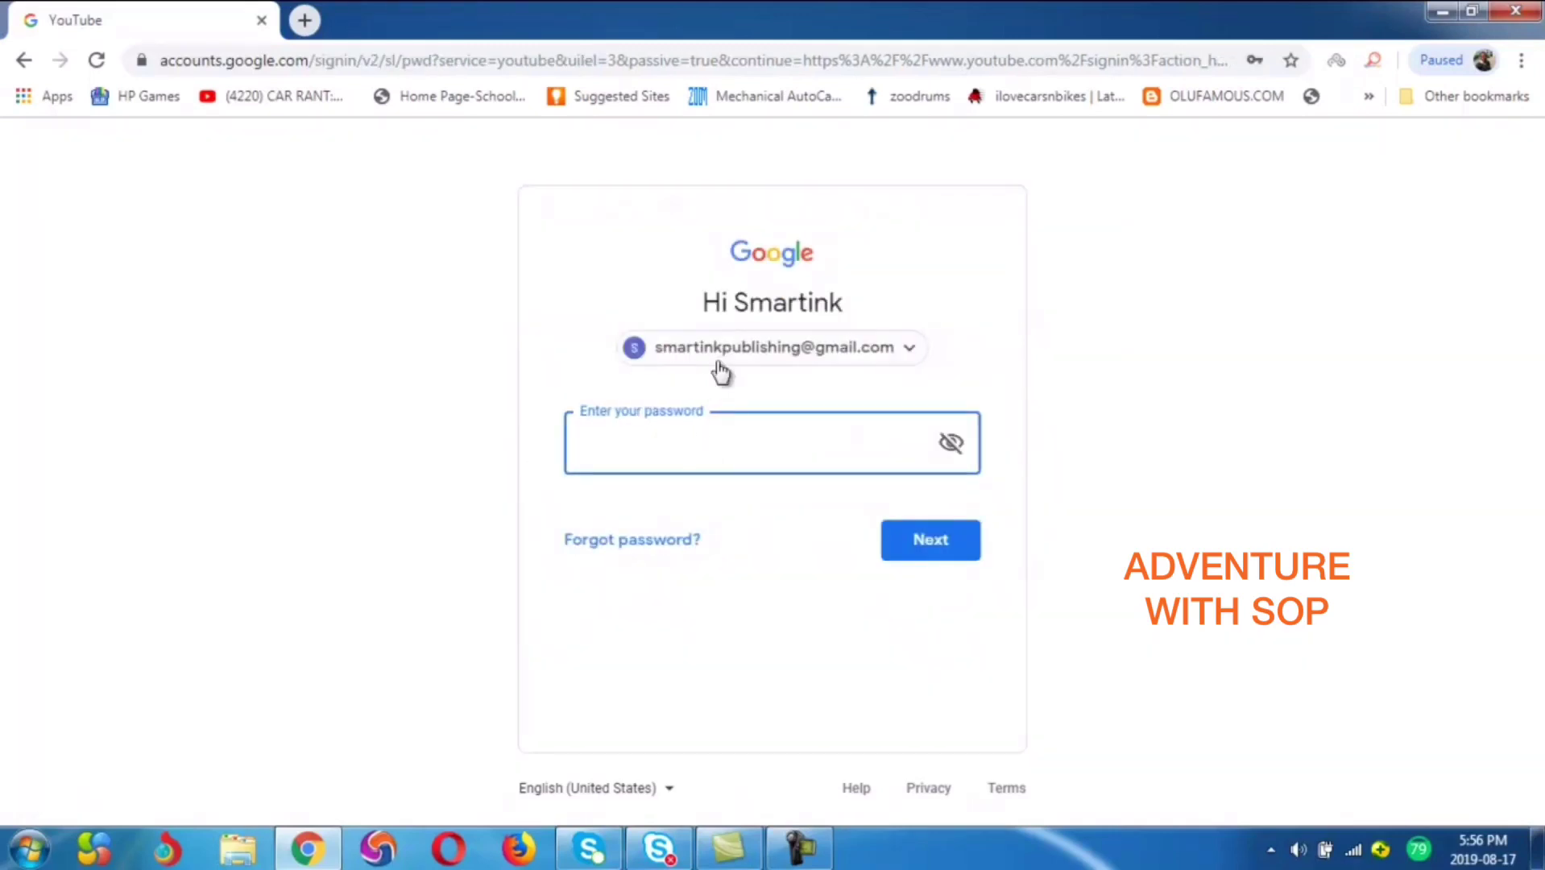
{"action": "left_click", "coordinate": [680, 458]}
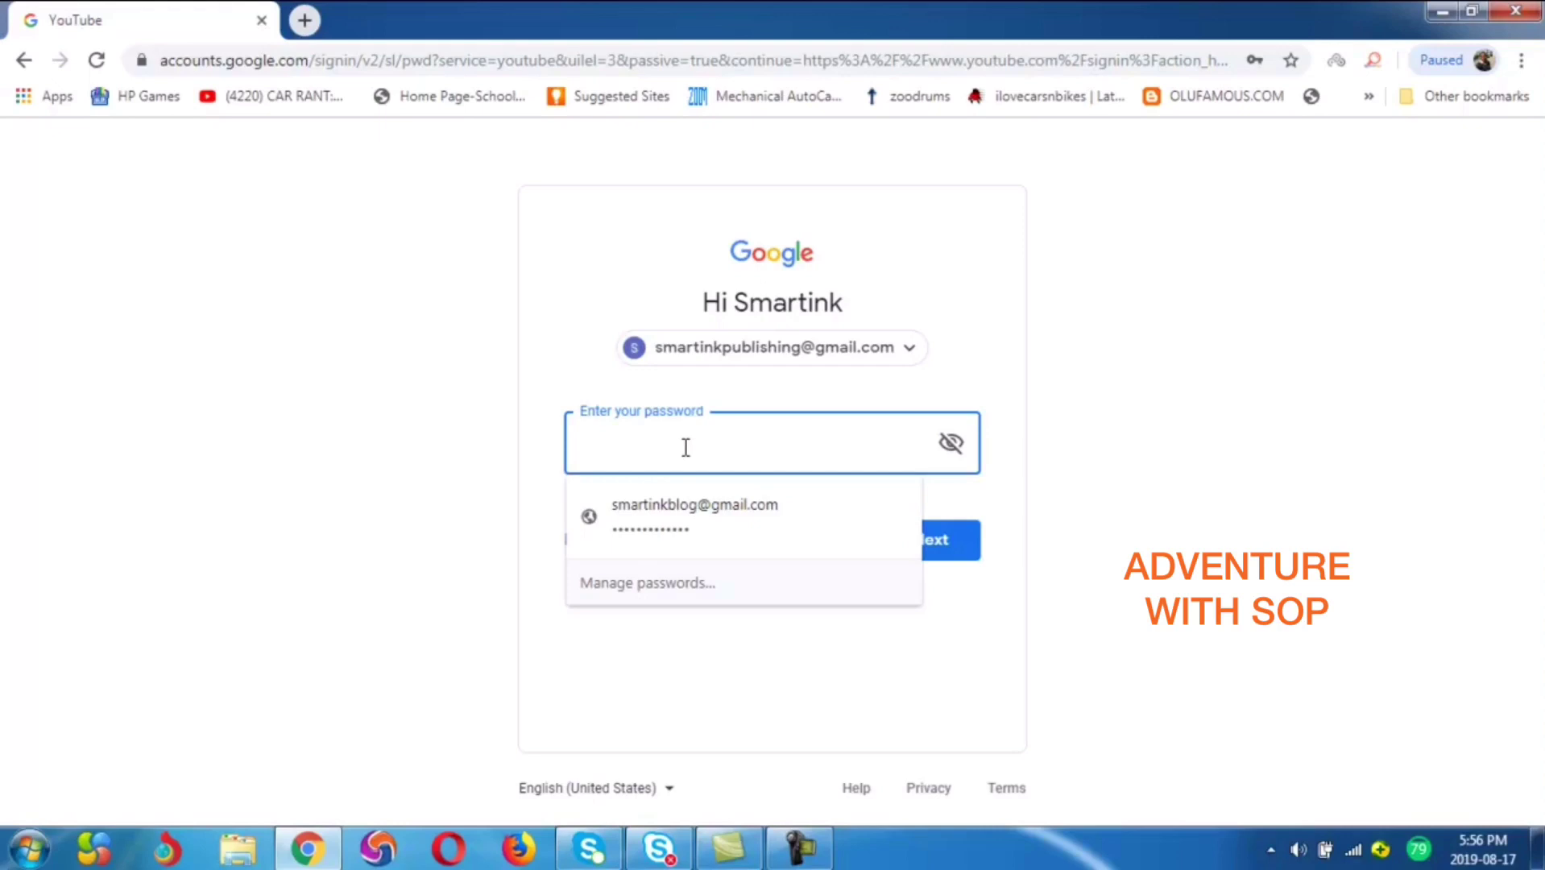
{"action": "type", "text": "•"}
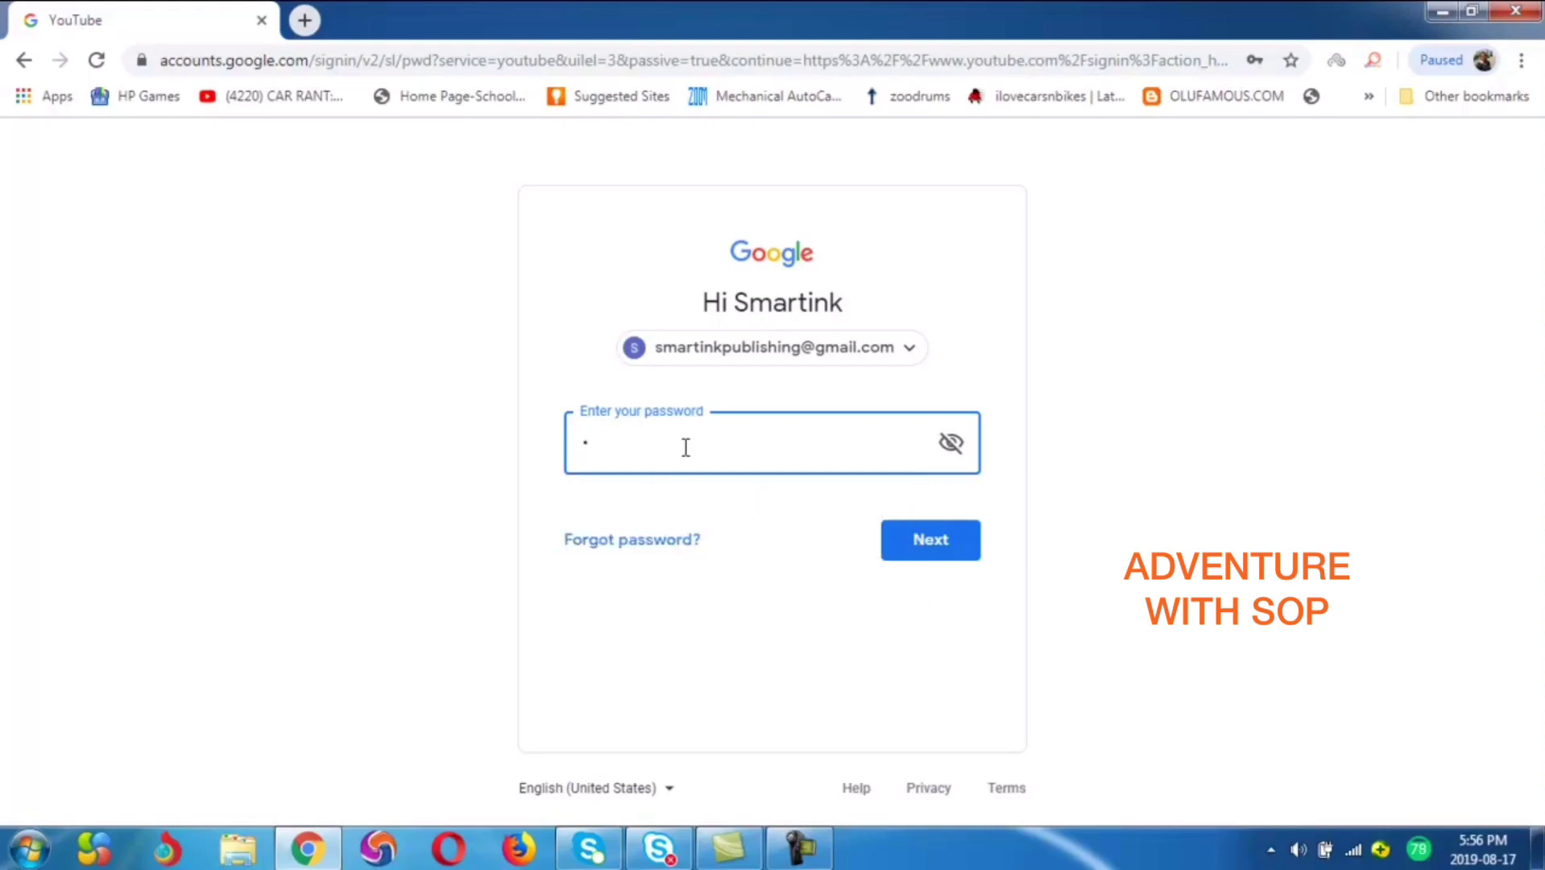
{"action": "key", "text": "BackSpace"}
{"action": "type", "text": "•"}
{"action": "left_click", "coordinate": [966, 546]}
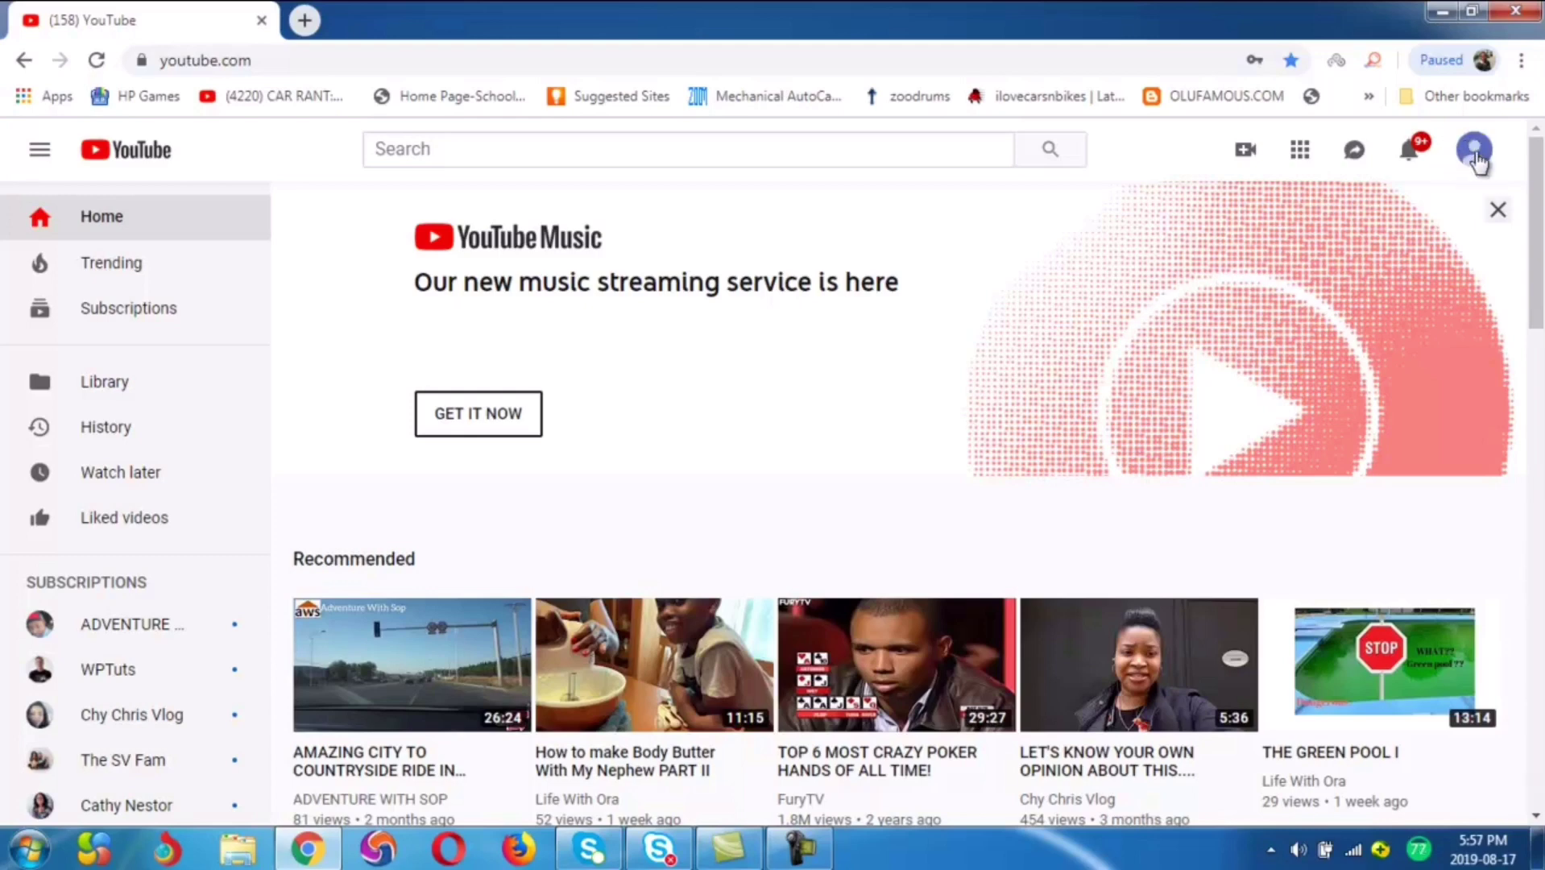
- Open YouTube Studio (beta) from the account menu and scroll the dashboard sidebar
{"action": "left_click", "coordinate": [1475, 154]}
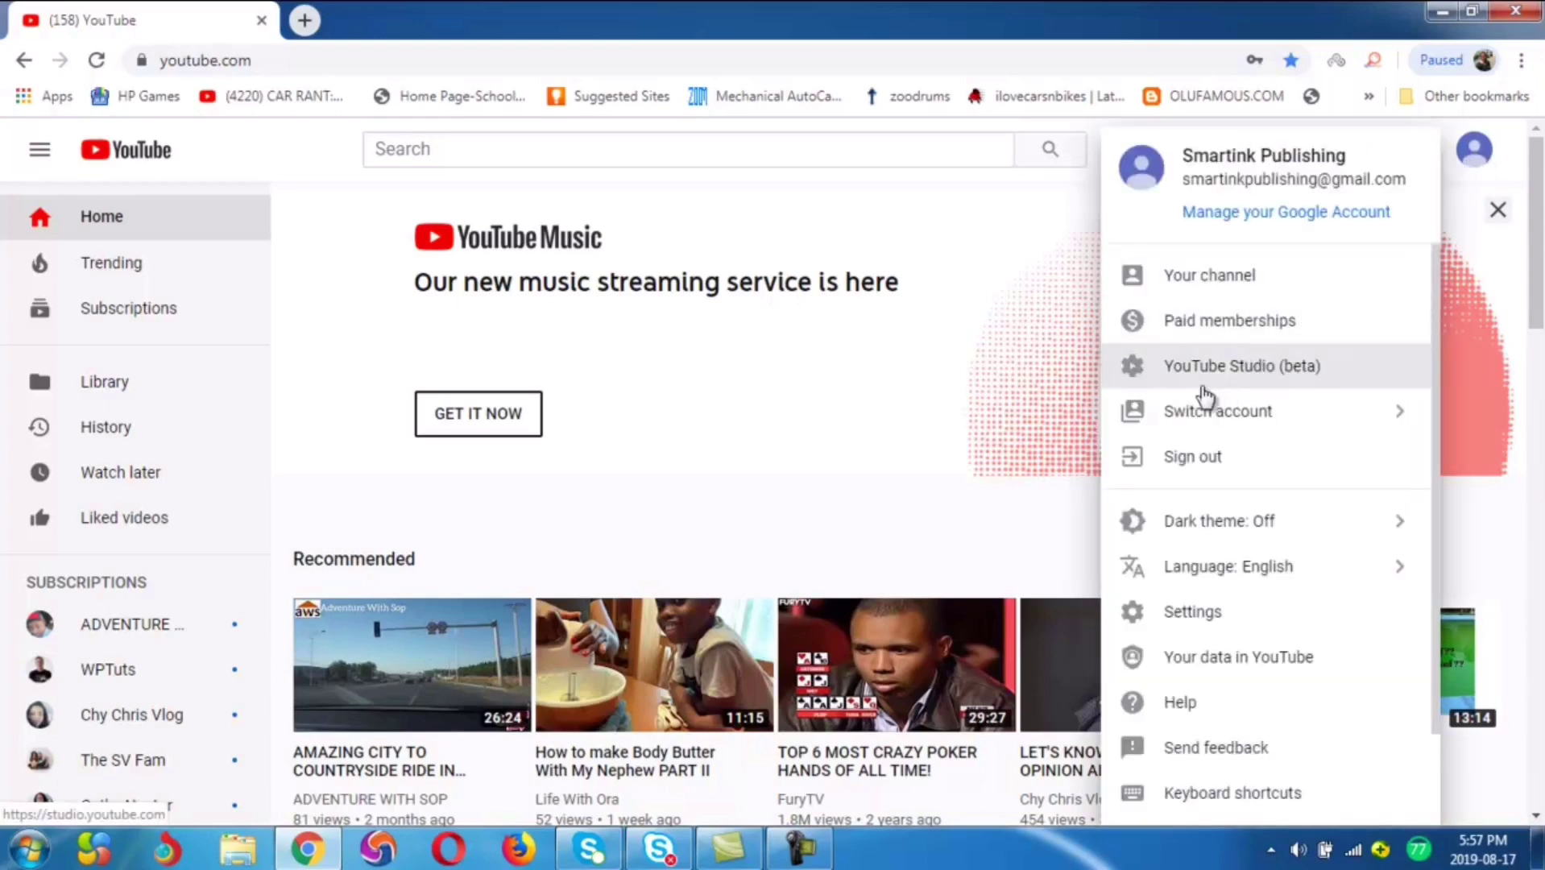
{"action": "left_click", "coordinate": [1302, 369]}
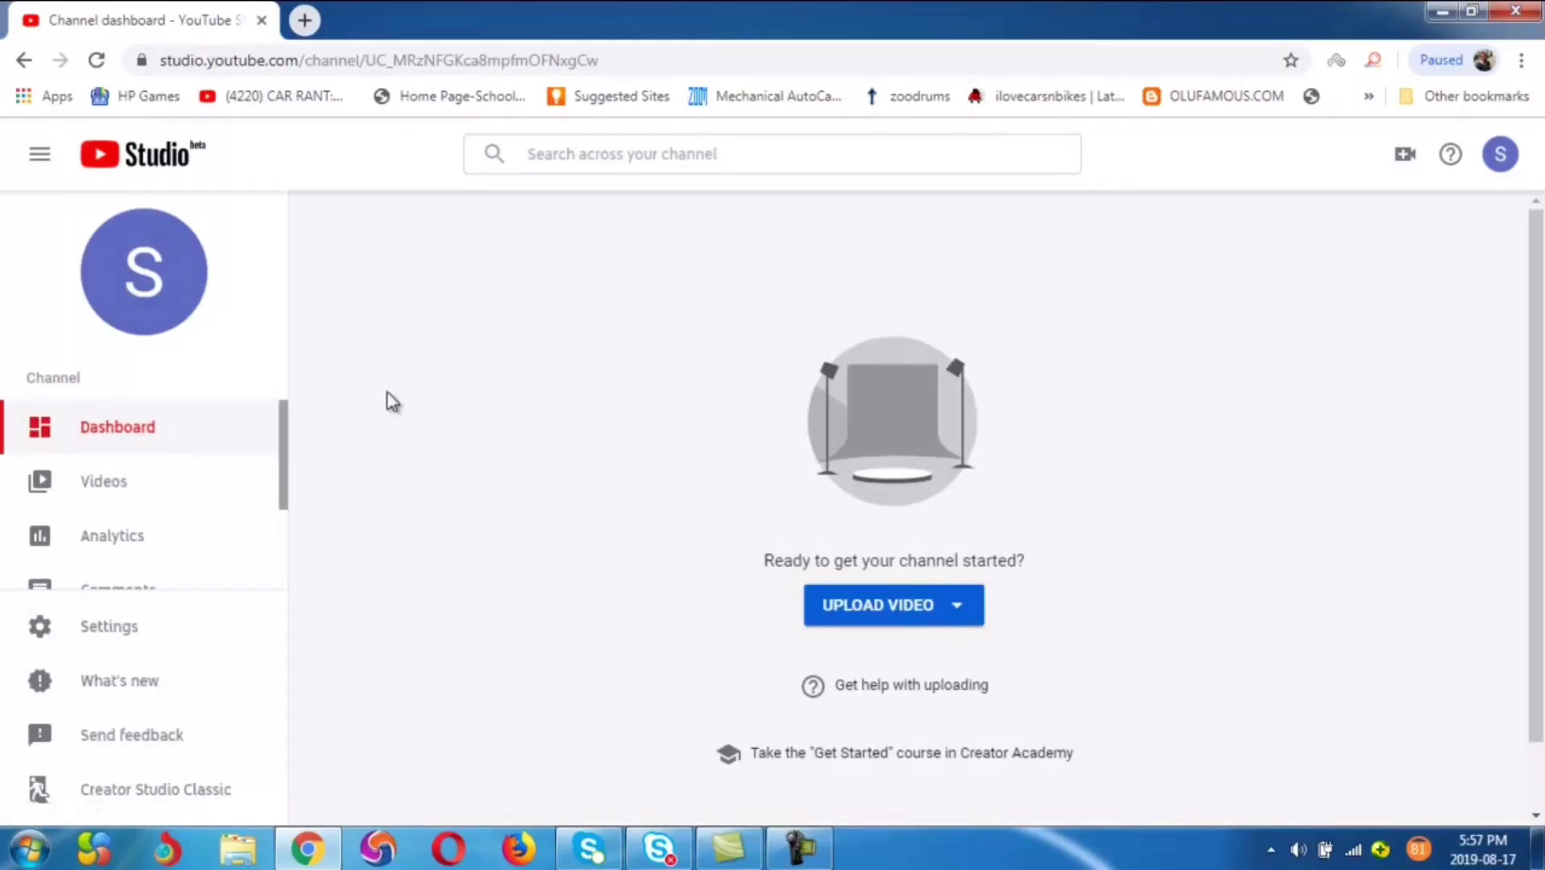
{"action": "scroll", "coordinate": [89, 524], "scroll_direction": "down", "scroll_amount": 2}
{"action": "scroll", "coordinate": [137, 483], "scroll_direction": "up", "scroll_amount": 2}
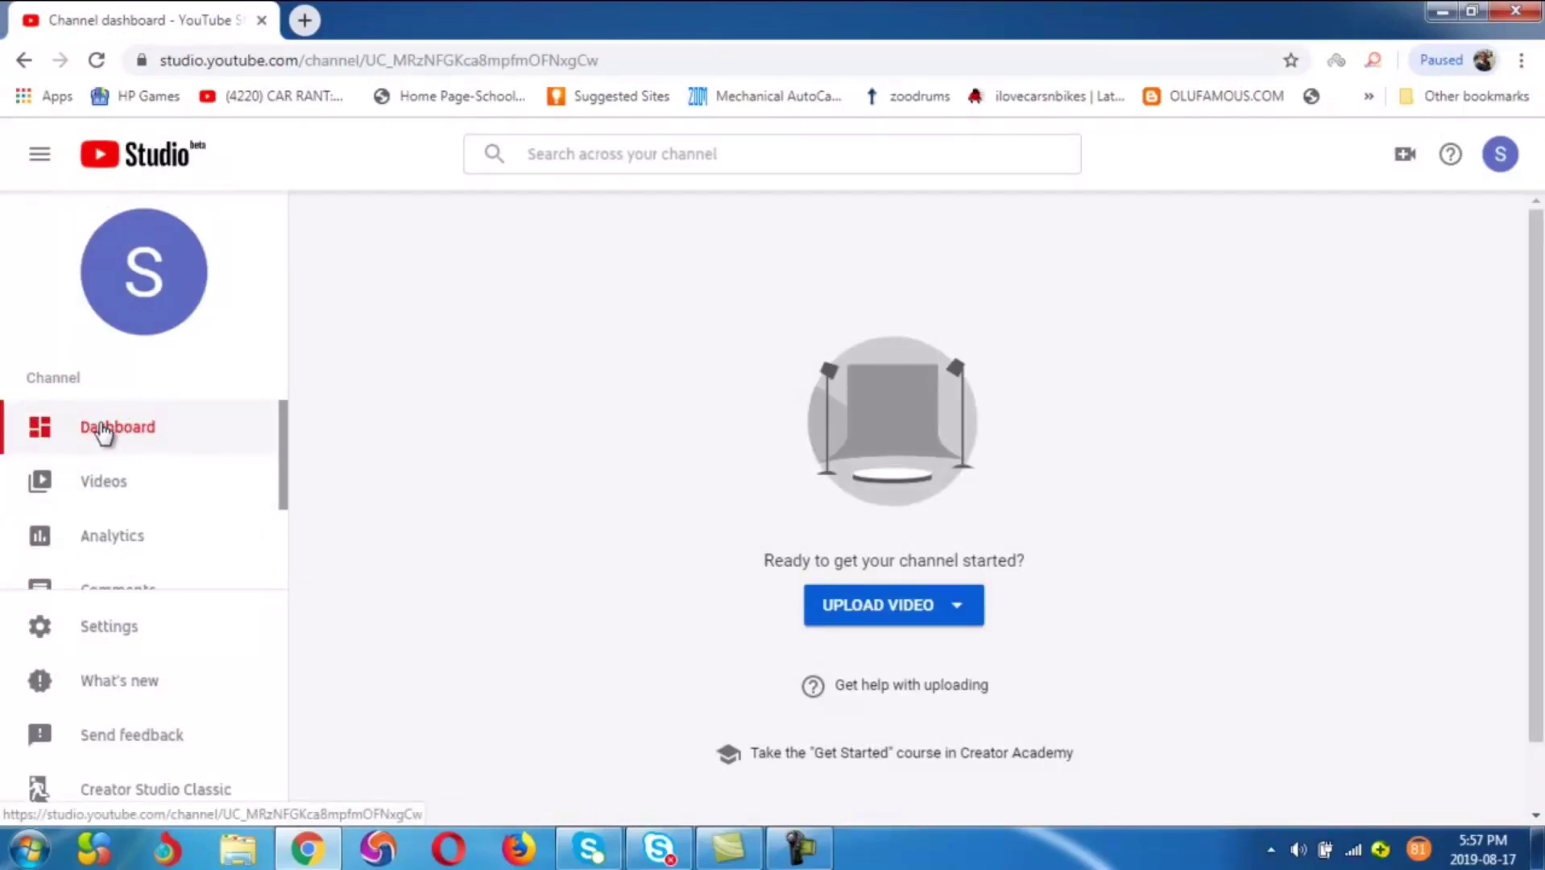
{"action": "scroll", "coordinate": [113, 467], "scroll_direction": "down", "scroll_amount": 2}
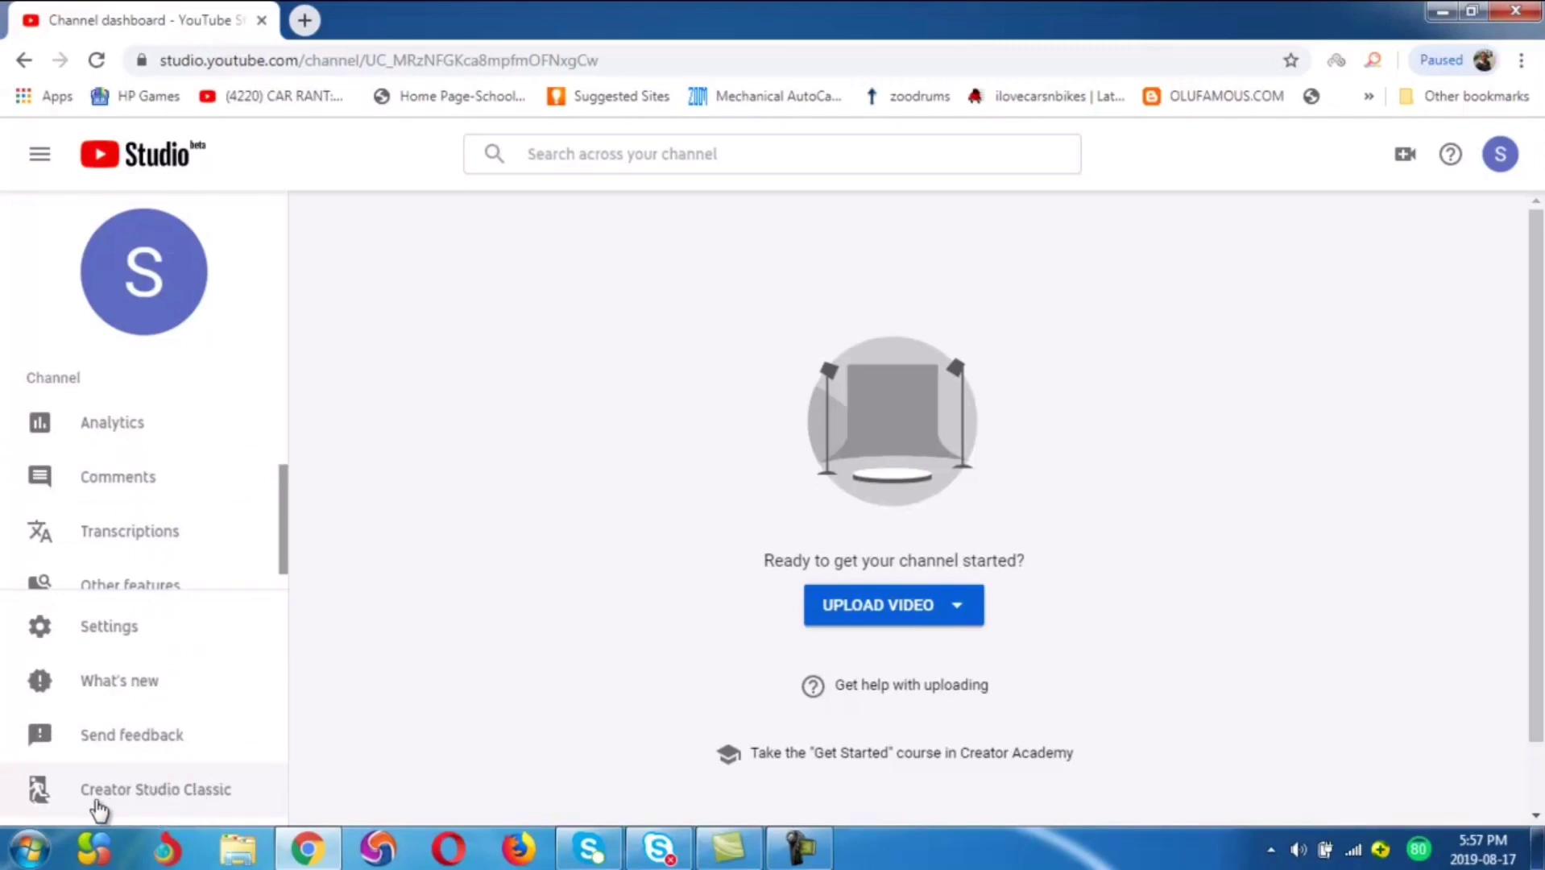
- Switch to Creator Studio Classic and skip the feedback survey
{"action": "left_click", "coordinate": [201, 794]}
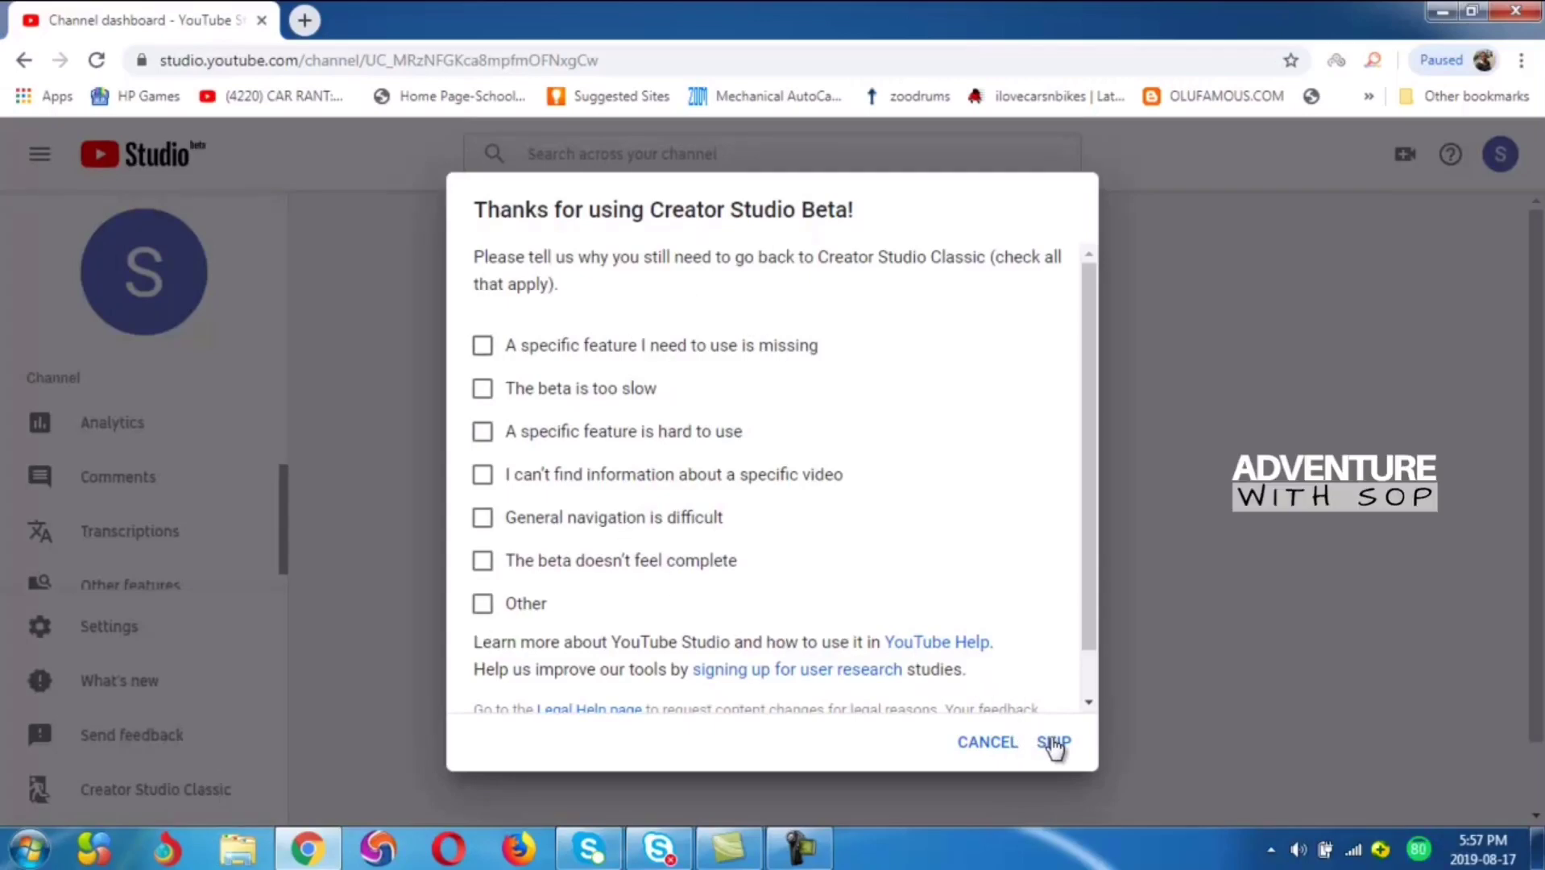
{"action": "left_click", "coordinate": [1054, 743]}
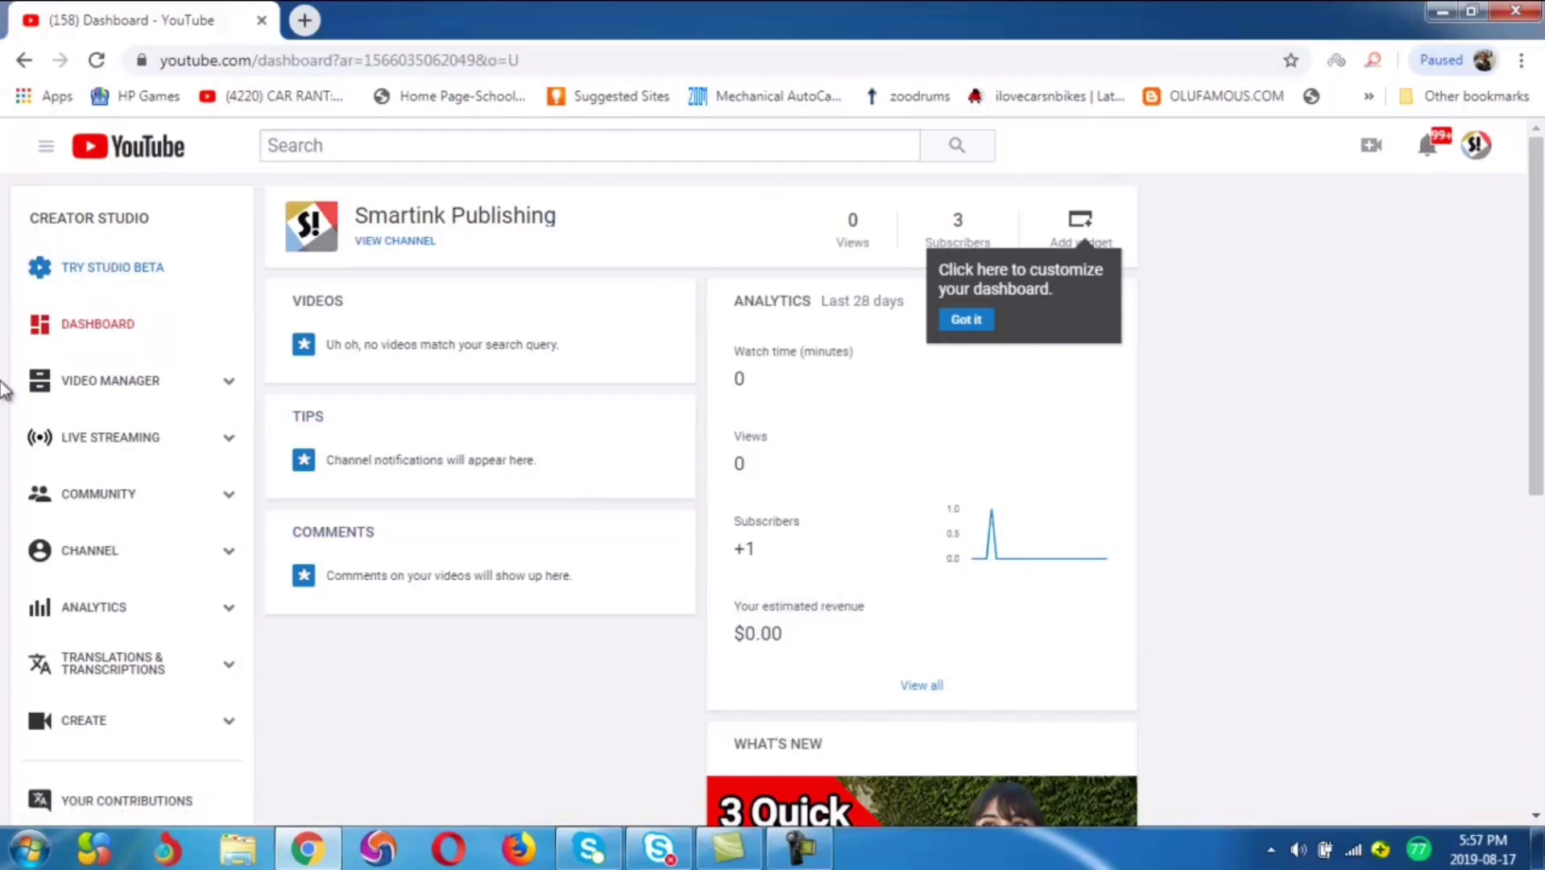
{"action": "left_click", "coordinate": [98, 554]}
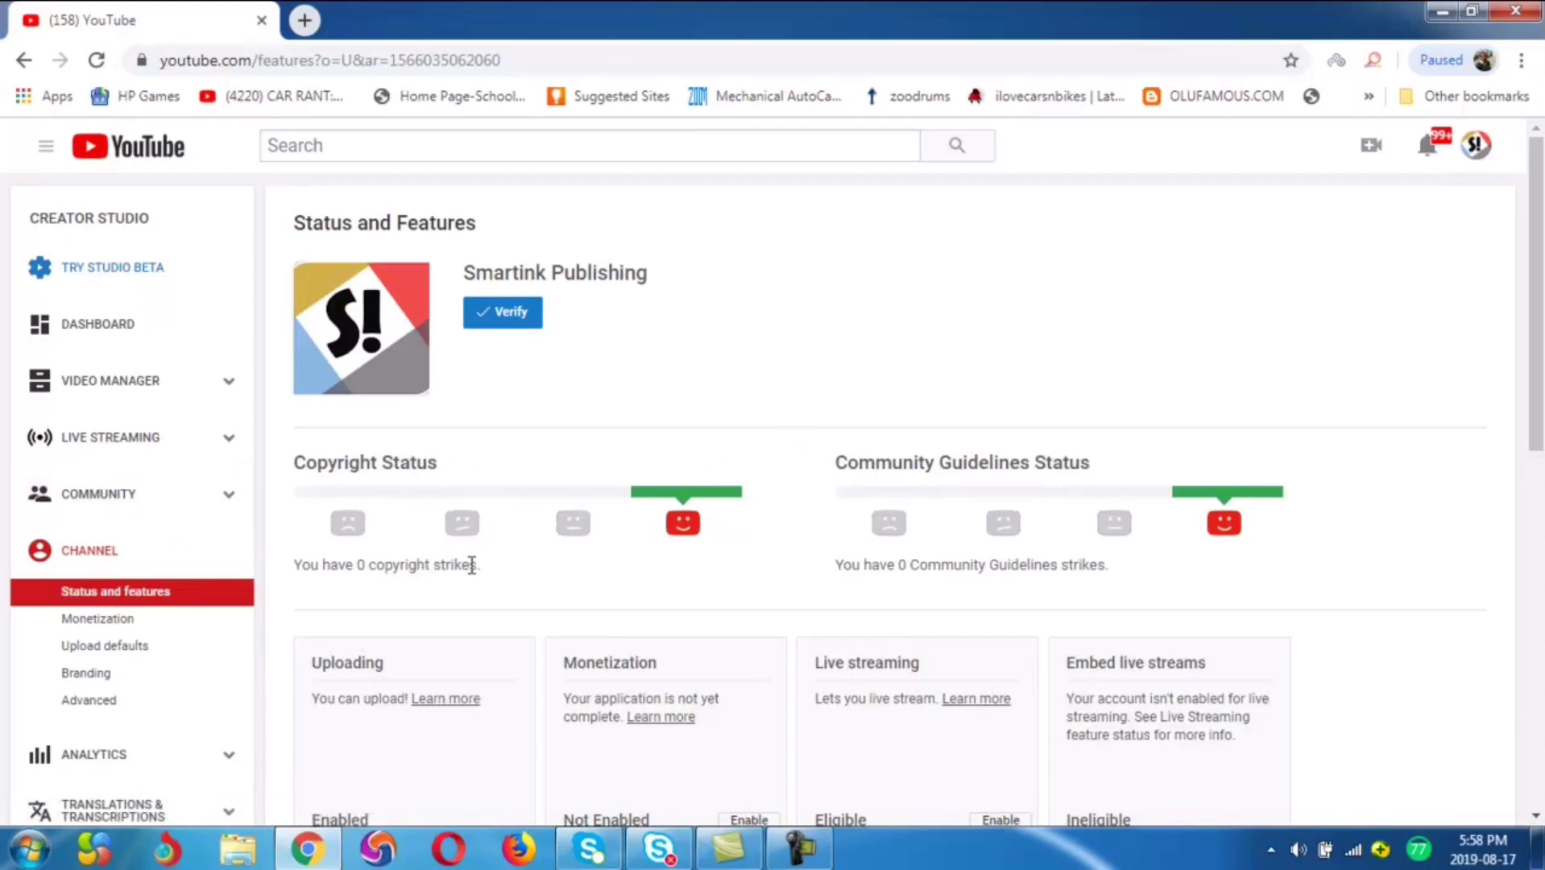
{"action": "left_click_drag", "start_coordinate": [472, 565], "coordinate": [376, 579]}
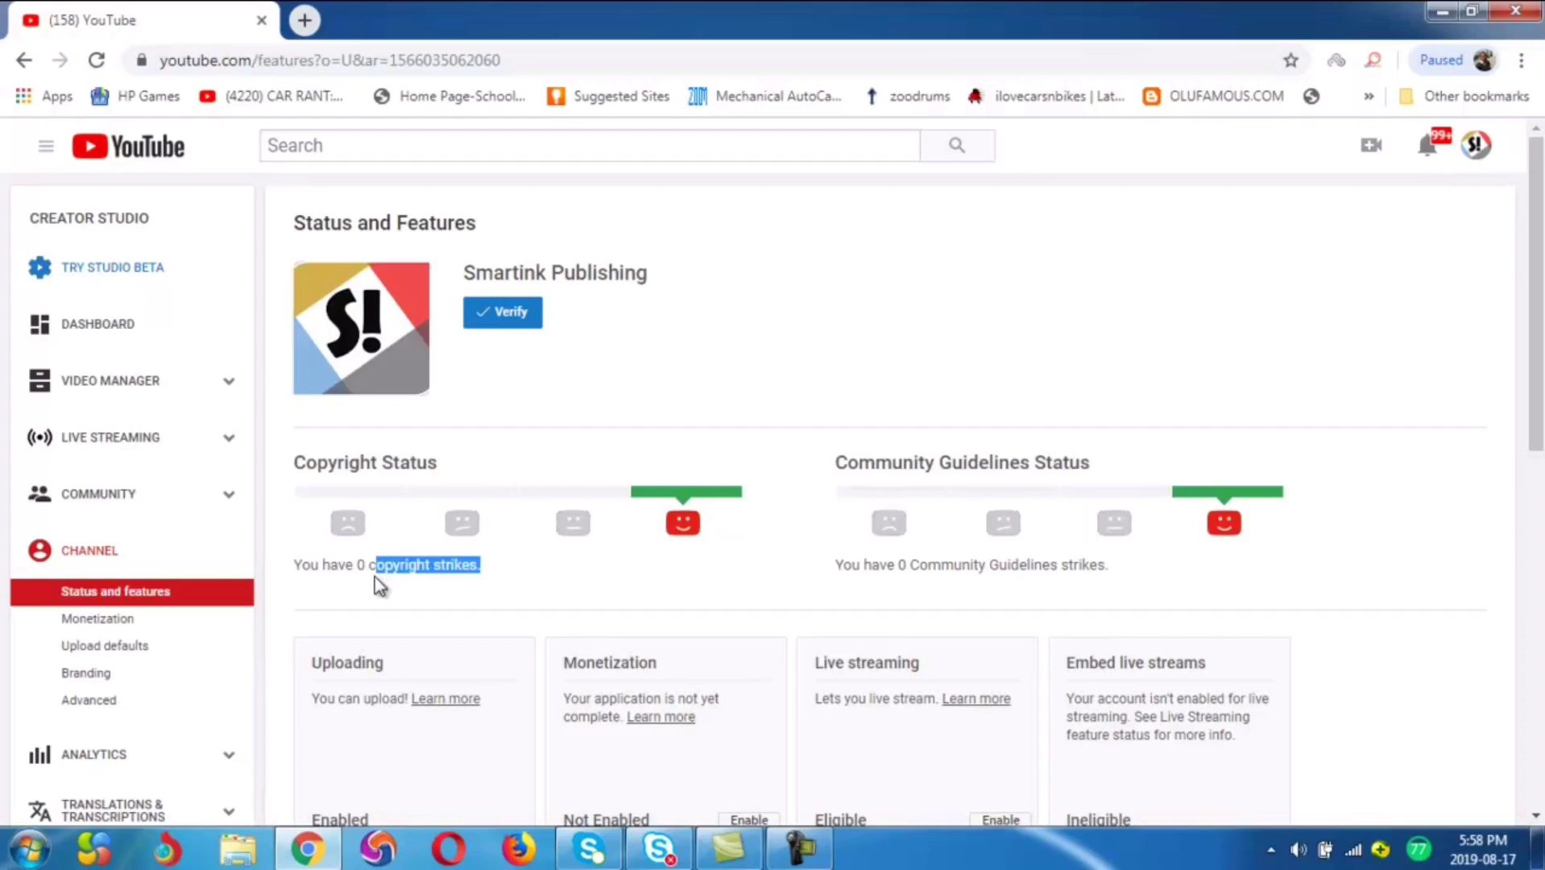
{"action": "left_click", "coordinate": [572, 533]}
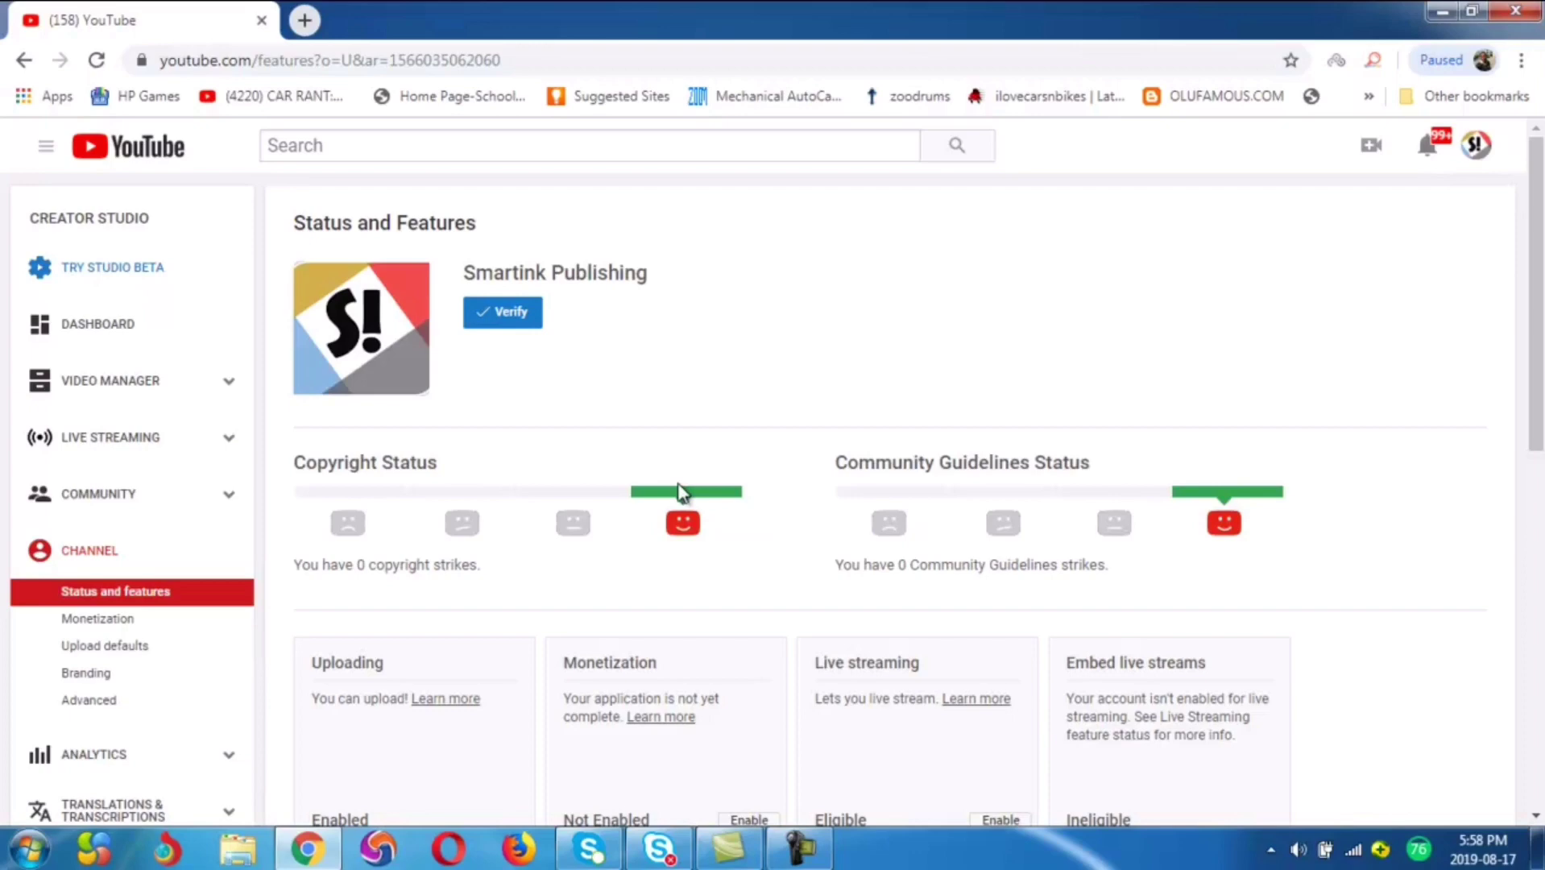
{"action": "scroll", "coordinate": [800, 658], "scroll_direction": "down", "scroll_amount": 1}
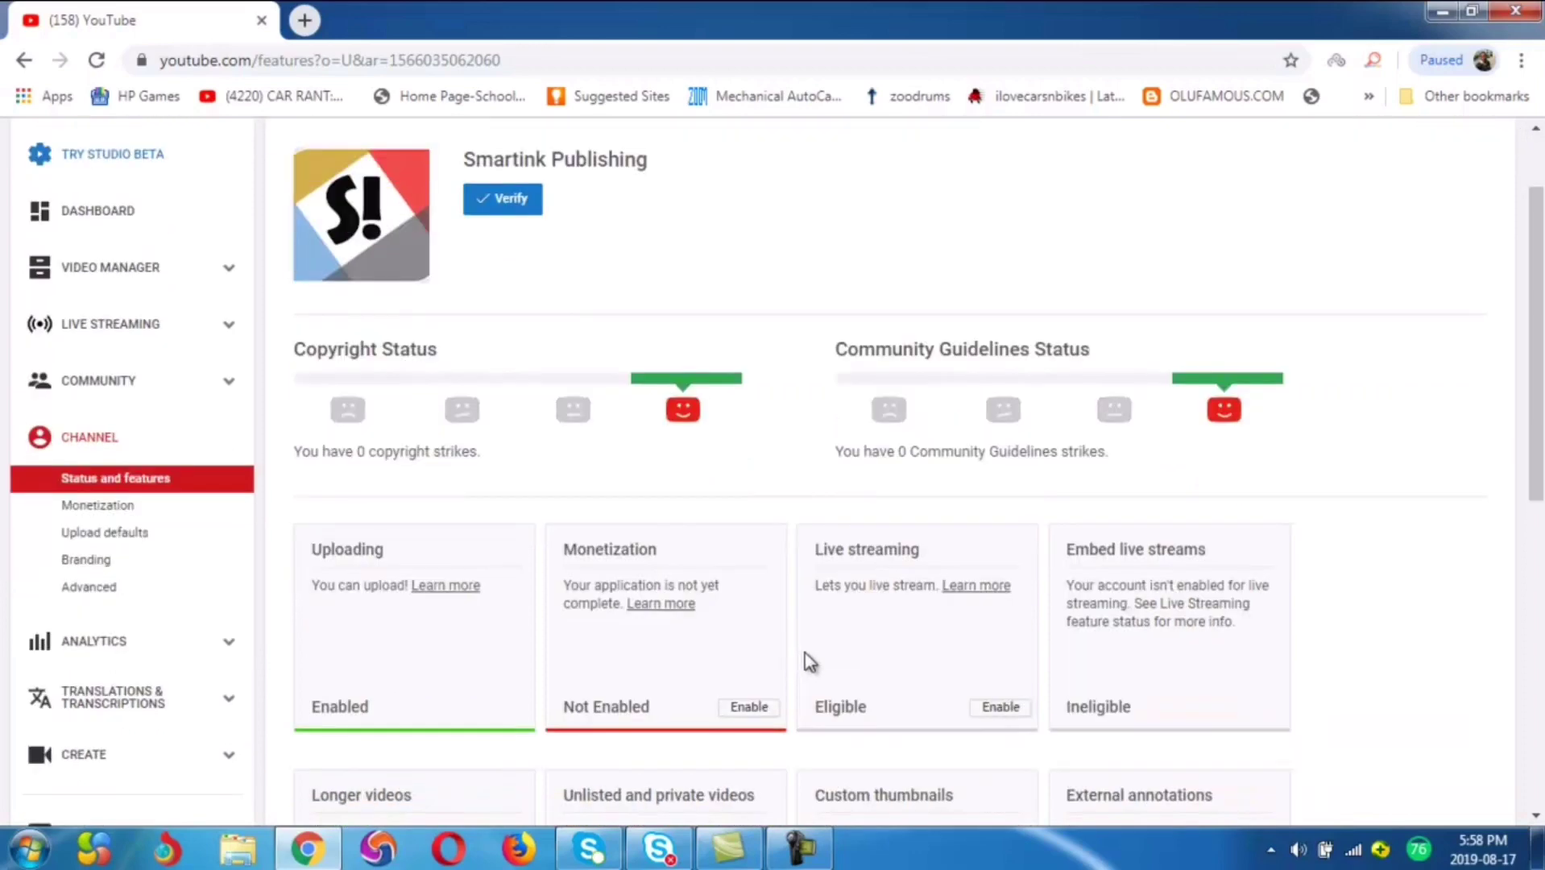
{"action": "scroll", "coordinate": [810, 660], "scroll_direction": "up", "scroll_amount": 1}
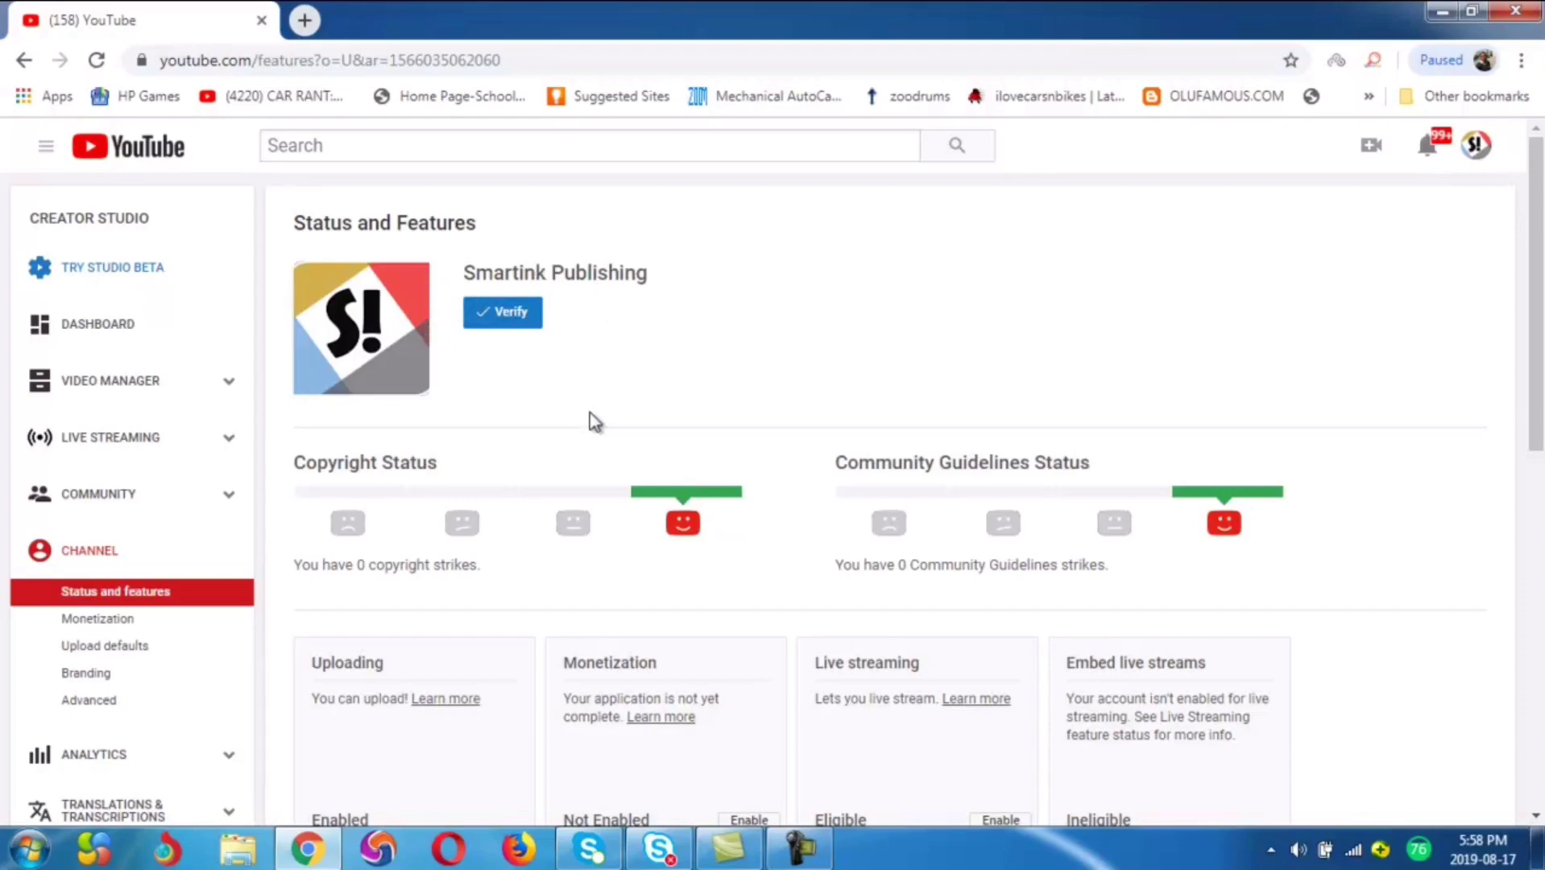
{"action": "scroll", "coordinate": [591, 413], "scroll_direction": "down", "scroll_amount": 3}
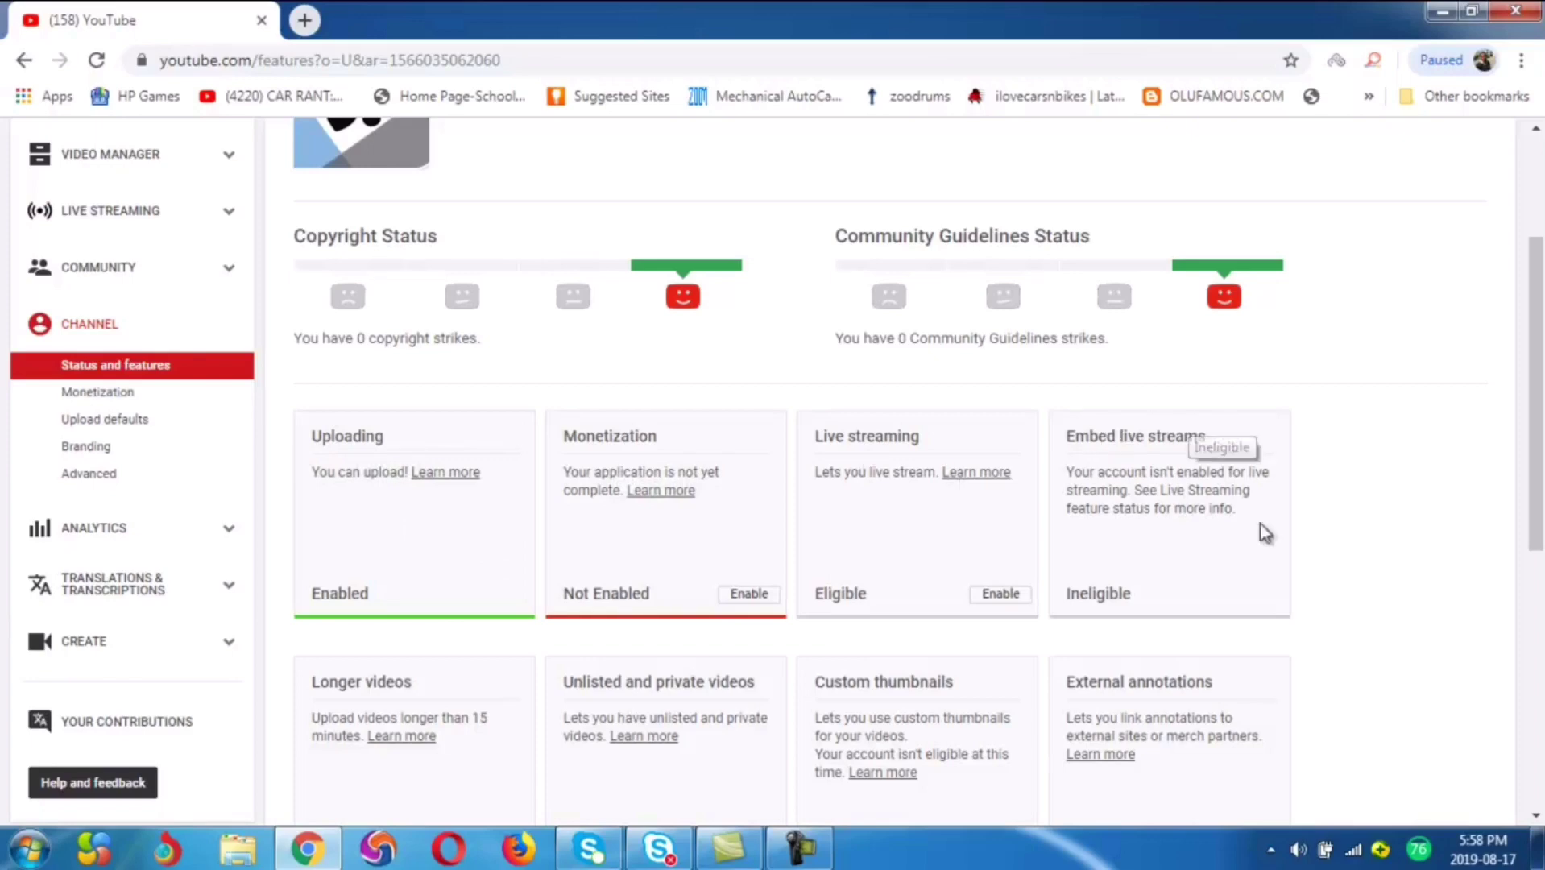
{"action": "scroll", "coordinate": [1055, 641], "scroll_direction": "down", "scroll_amount": 3}
{"action": "scroll", "coordinate": [777, 524], "scroll_direction": "up", "scroll_amount": 2}
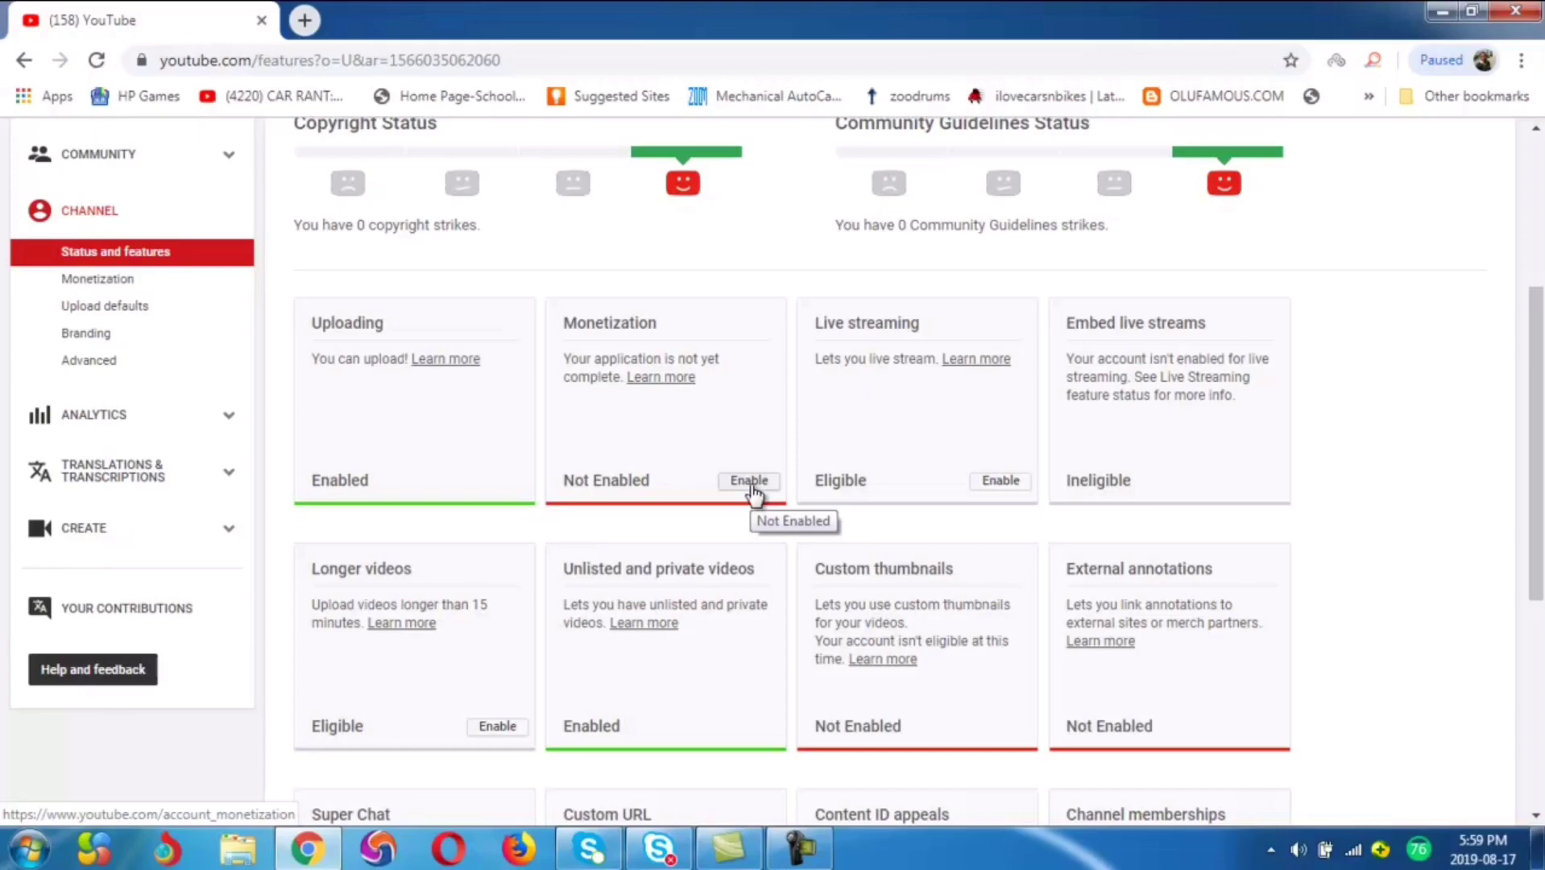
- Open the Monetization help link in a new tab, view it, then close it
{"action": "right_click", "coordinate": [666, 385]}
{"action": "left_click", "coordinate": [698, 399]}
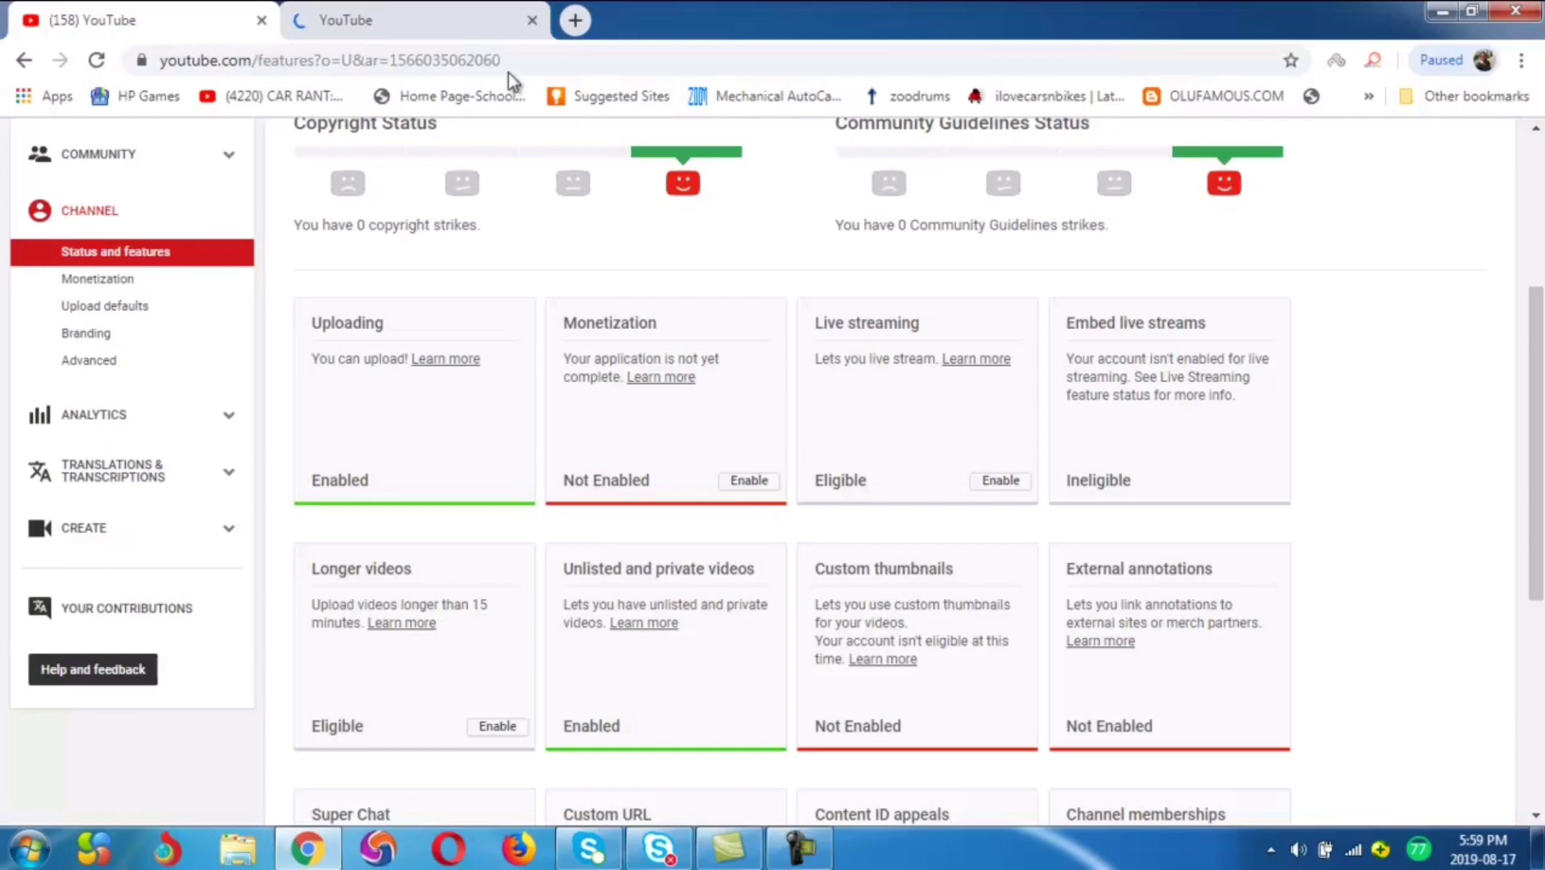
{"action": "left_click", "coordinate": [443, 27]}
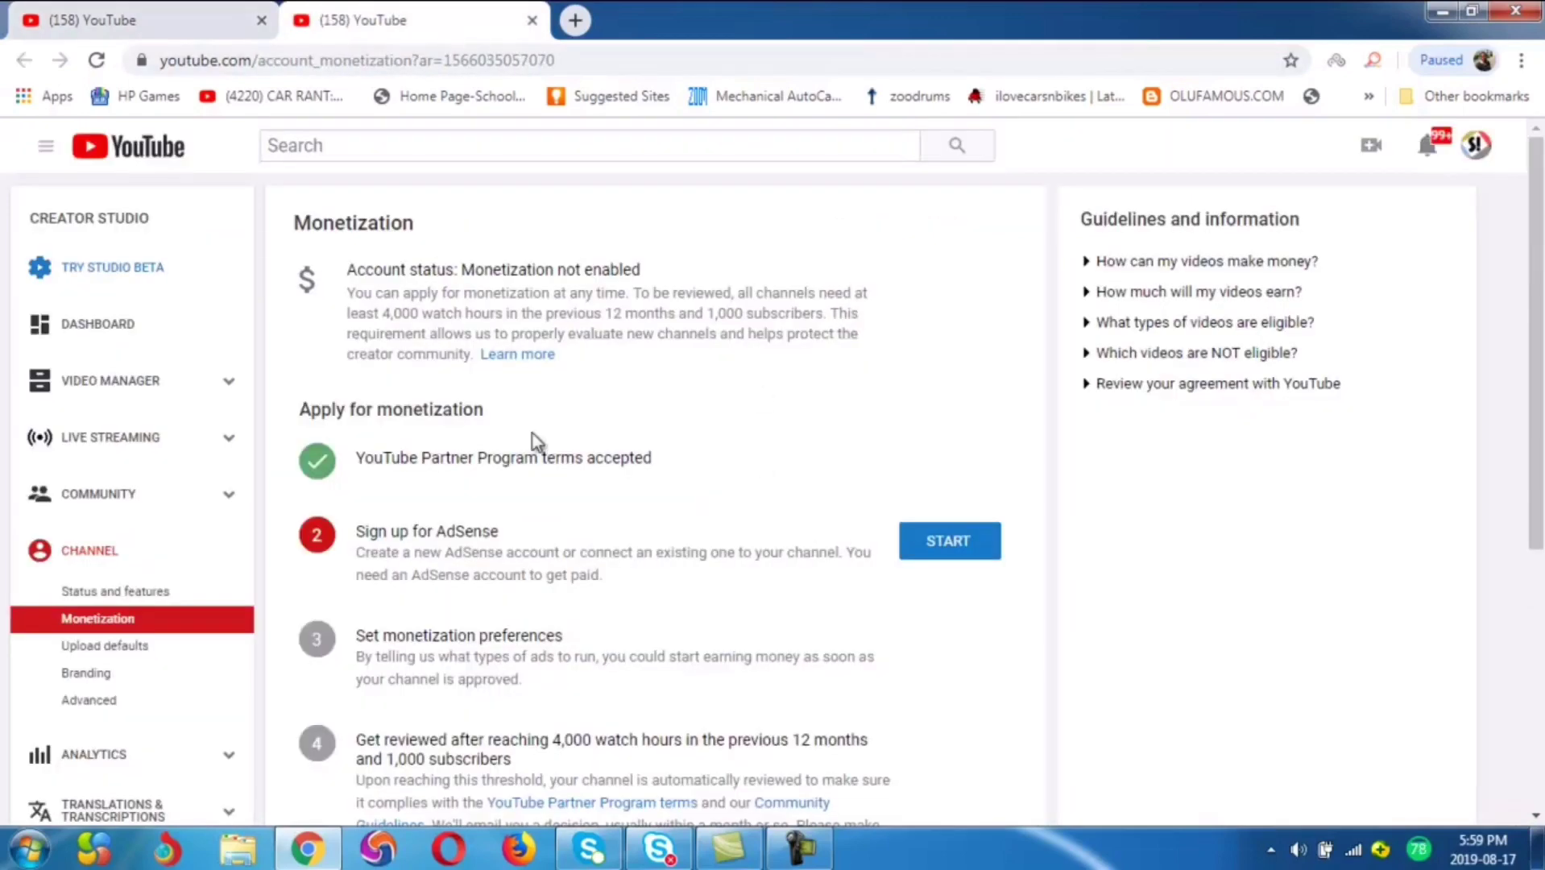
{"action": "left_click", "coordinate": [532, 22]}
- Open the monetization setup link in a new tab and switch to the Monetization tab
{"action": "right_click", "coordinate": [758, 482]}
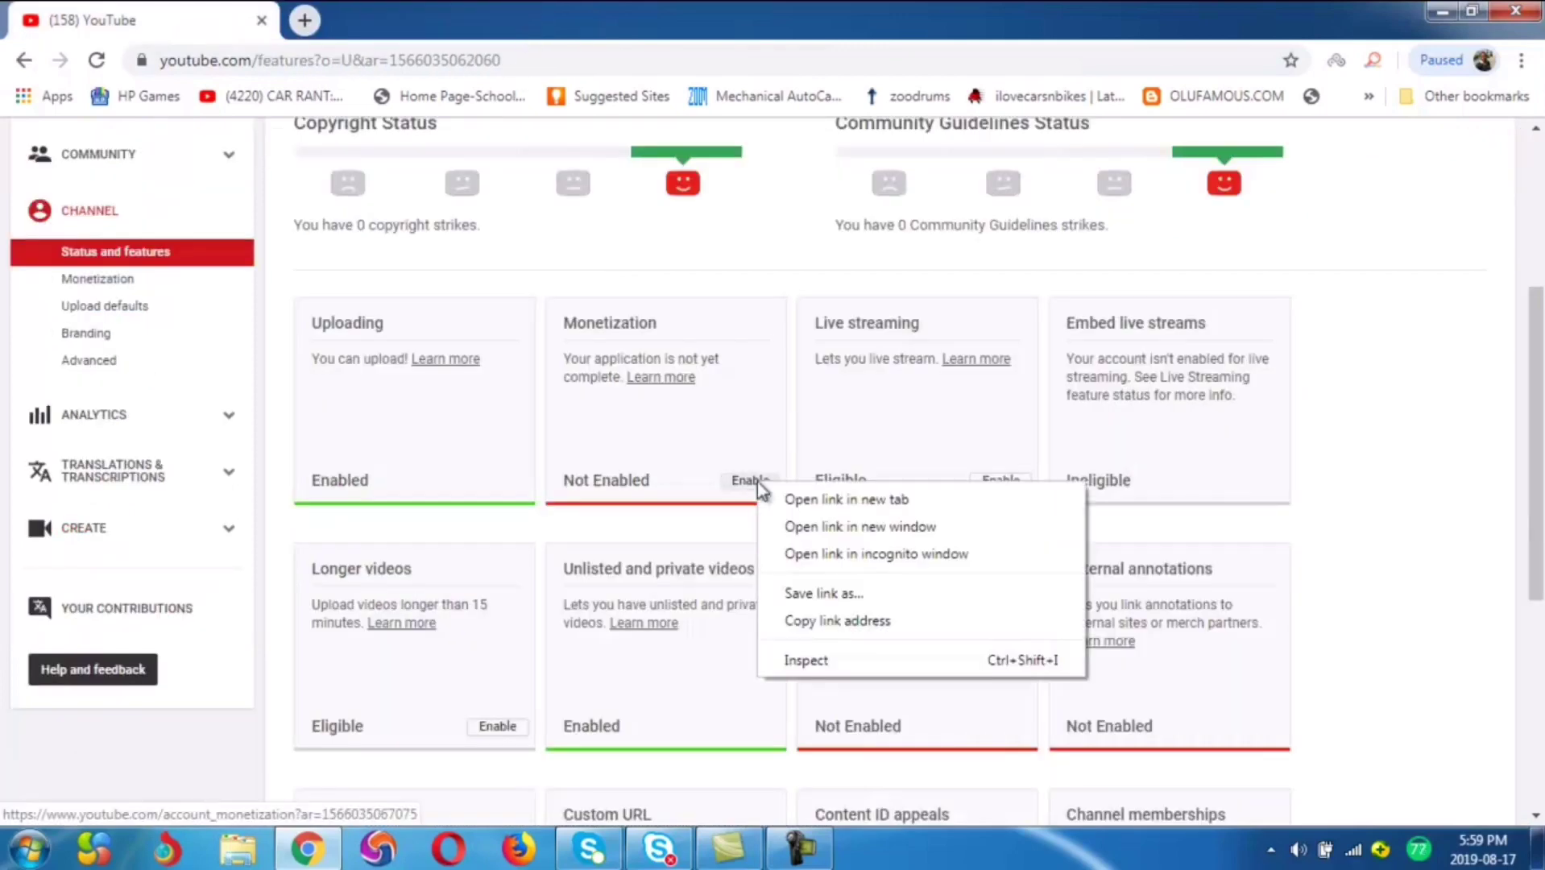
{"action": "left_click", "coordinate": [794, 496]}
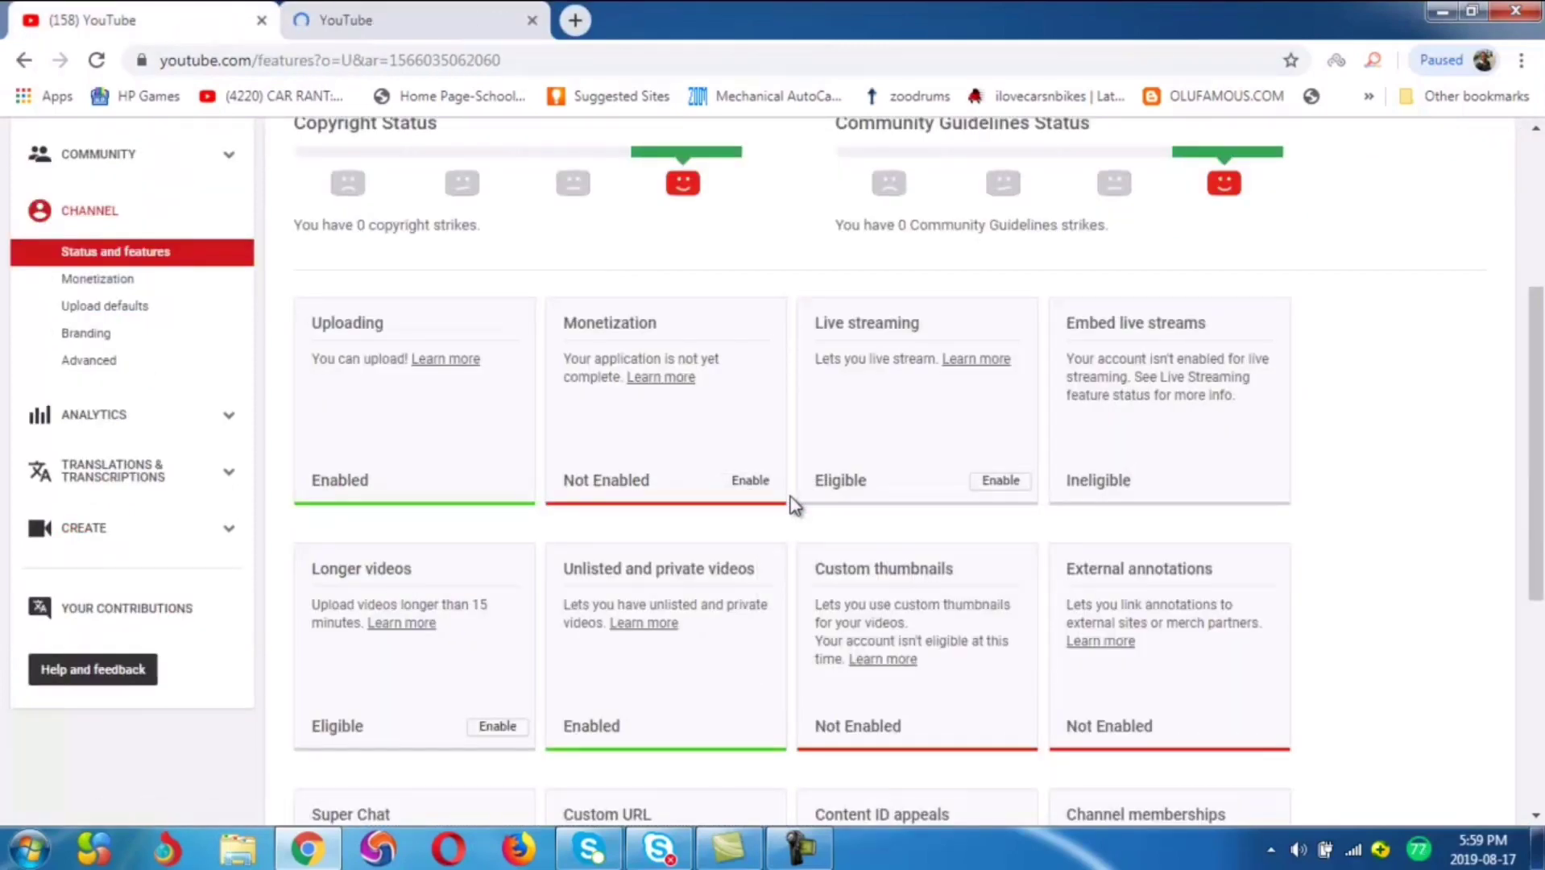
{"action": "left_click", "coordinate": [430, 20]}
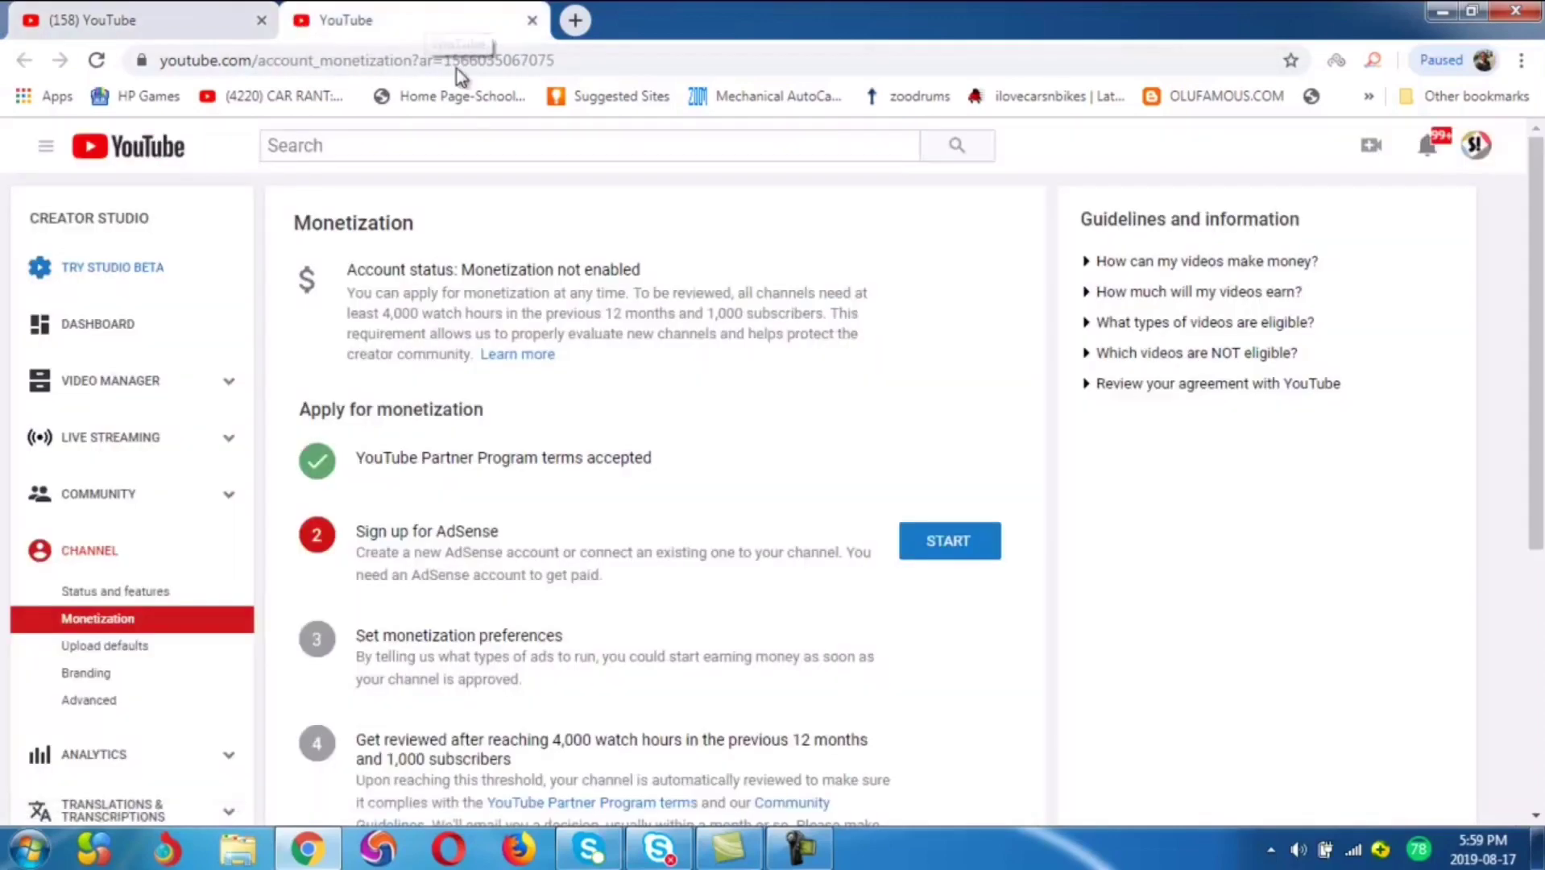
{"action": "left_click", "coordinate": [531, 20]}
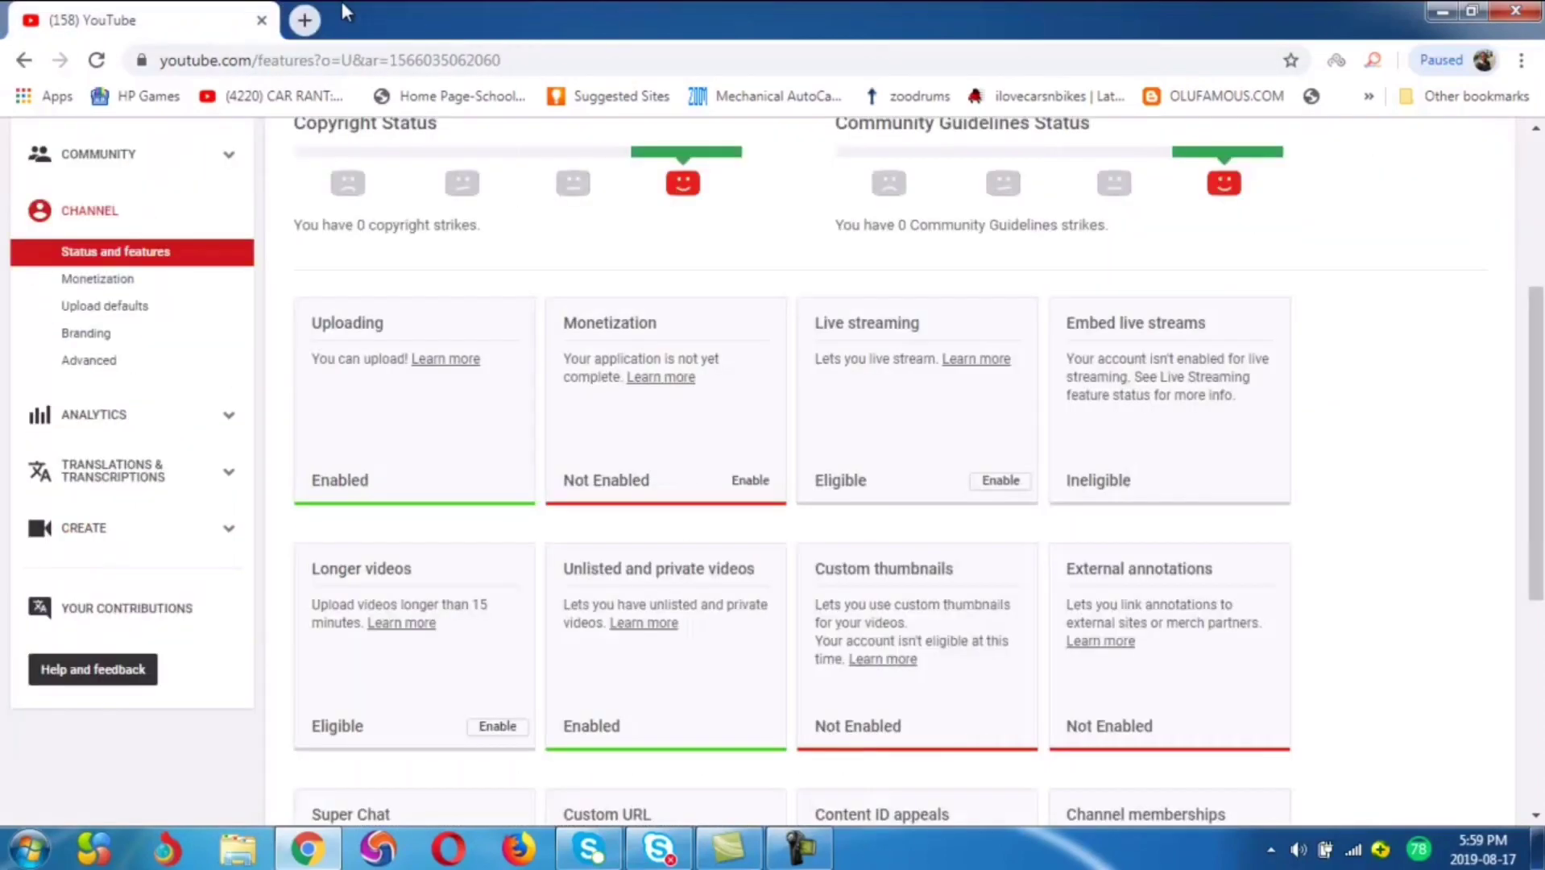
{"action": "right_click", "coordinate": [747, 481]}
{"action": "key", "text": "Escape"}
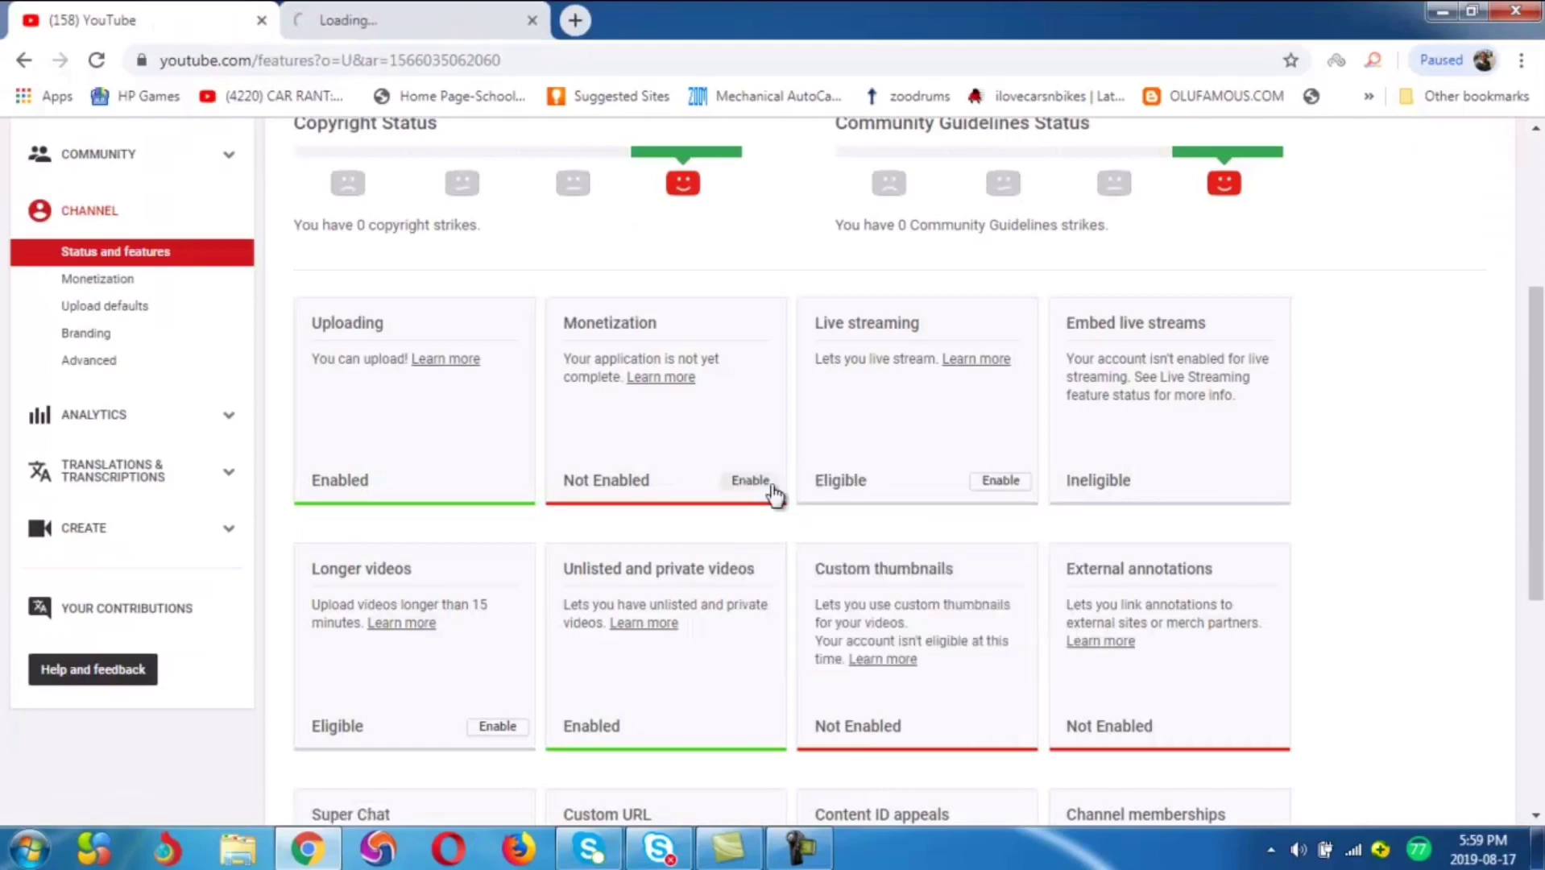
{"action": "left_click", "coordinate": [359, 18]}
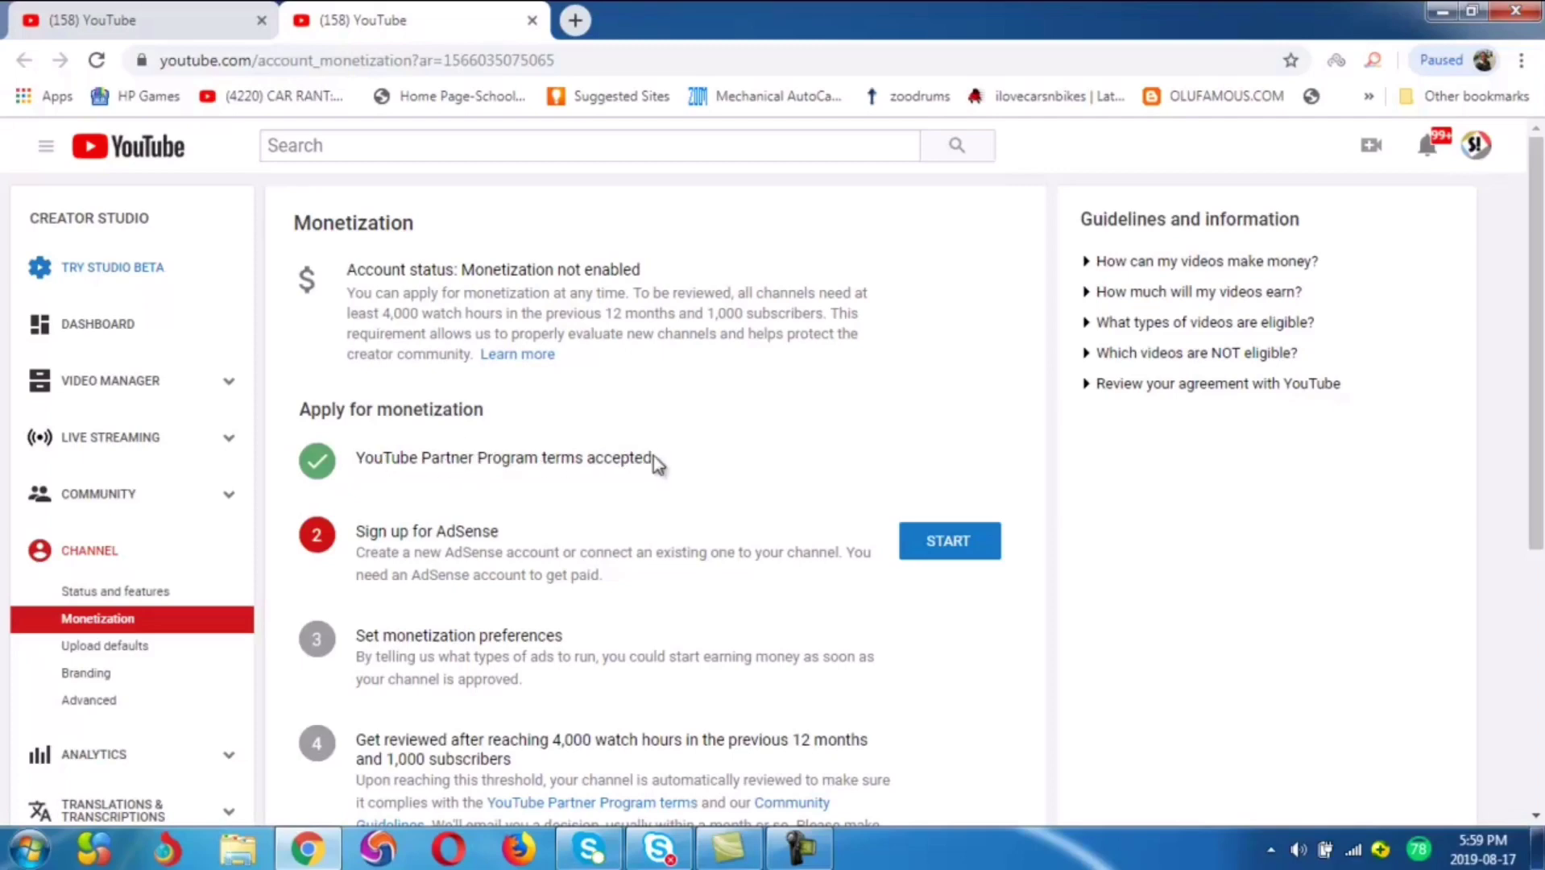
- Review the Partner Program terms accepted status, then start Sign up for AdSense
{"action": "left_click_drag", "start_coordinate": [654, 457], "coordinate": [360, 459]}
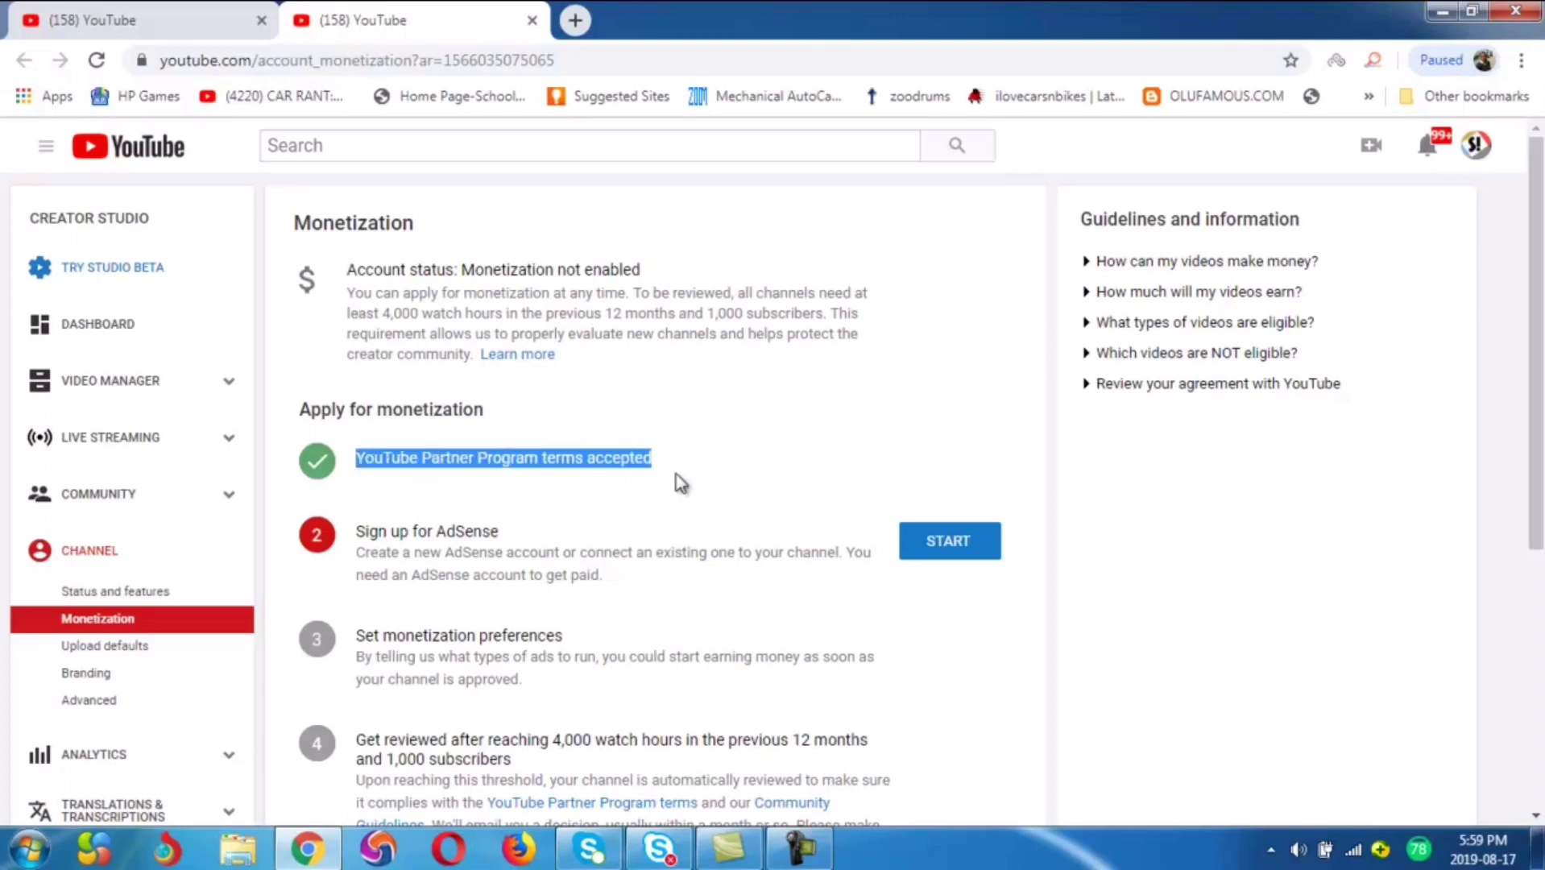
{"action": "left_click", "coordinate": [719, 474]}
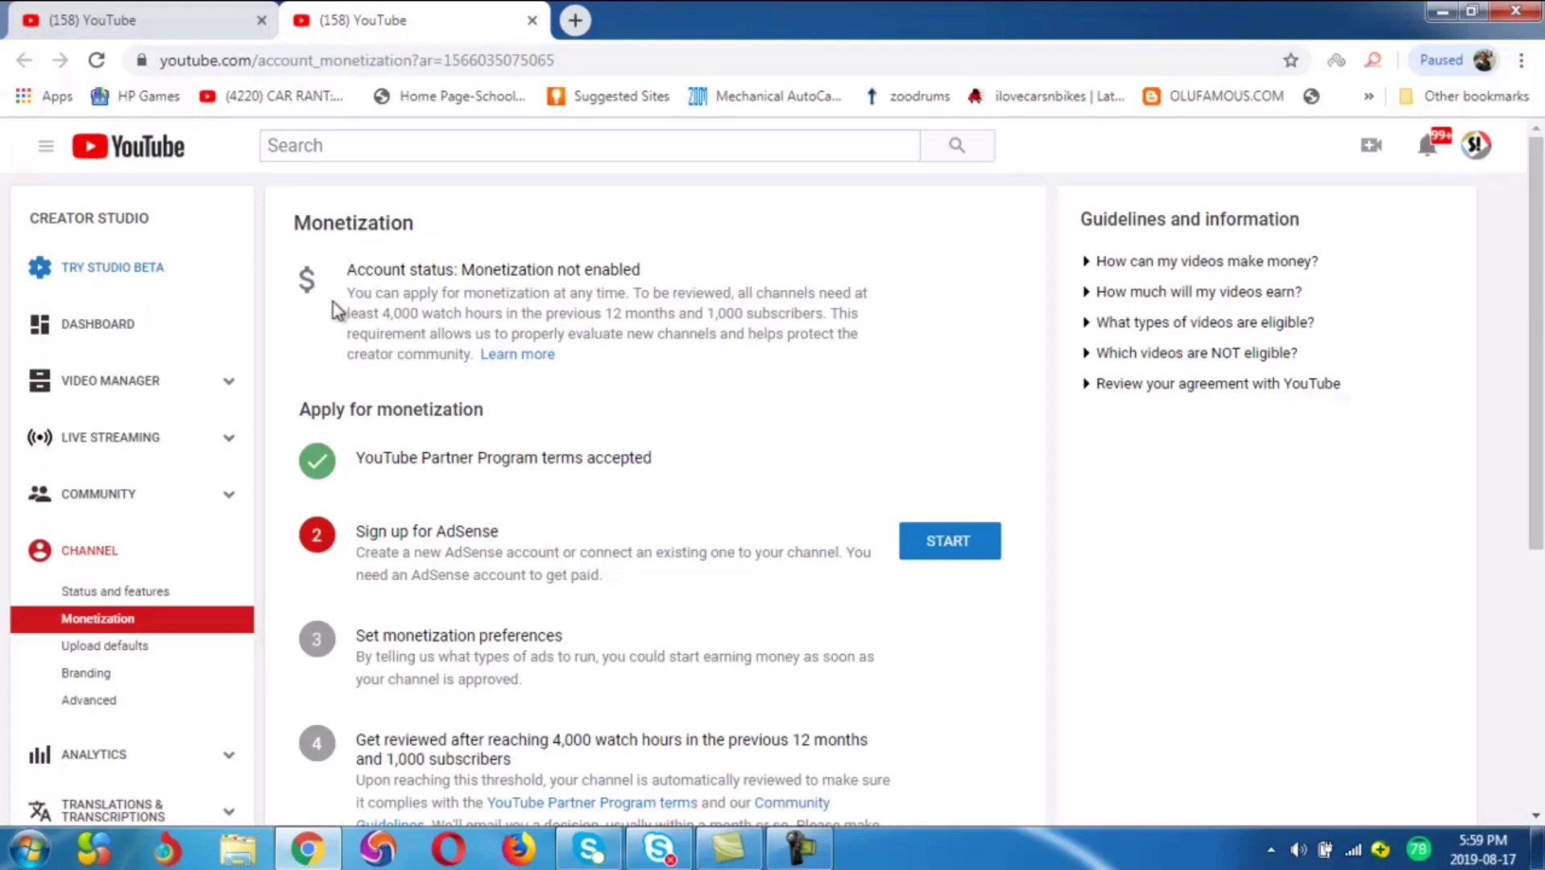
{"action": "scroll", "coordinate": [360, 429], "scroll_direction": "down", "scroll_amount": 3}
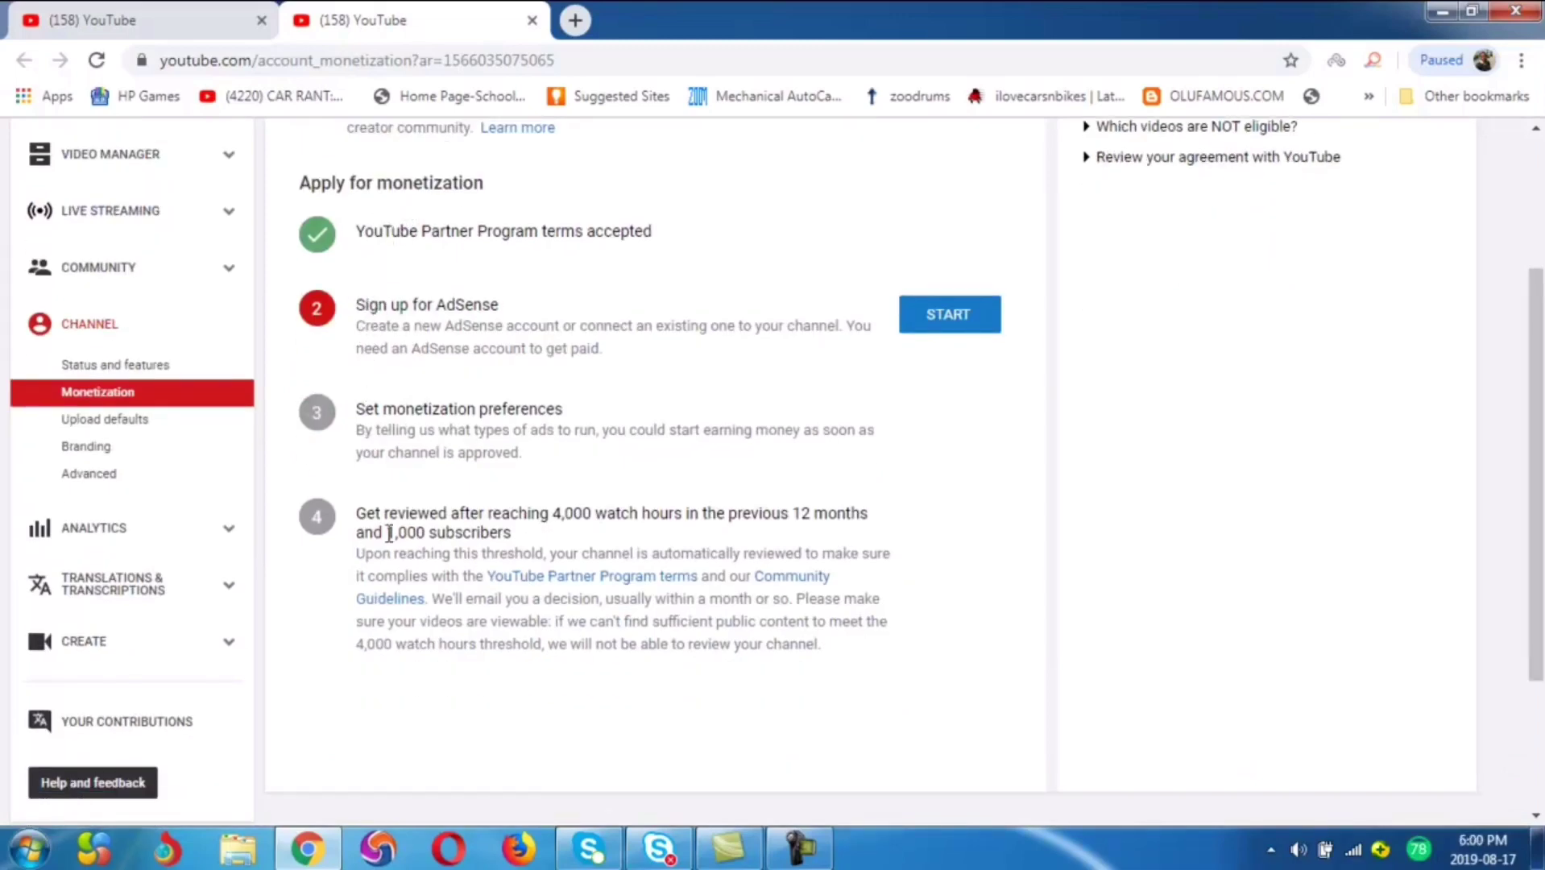
{"action": "scroll", "coordinate": [418, 573], "scroll_direction": "up", "scroll_amount": 3}
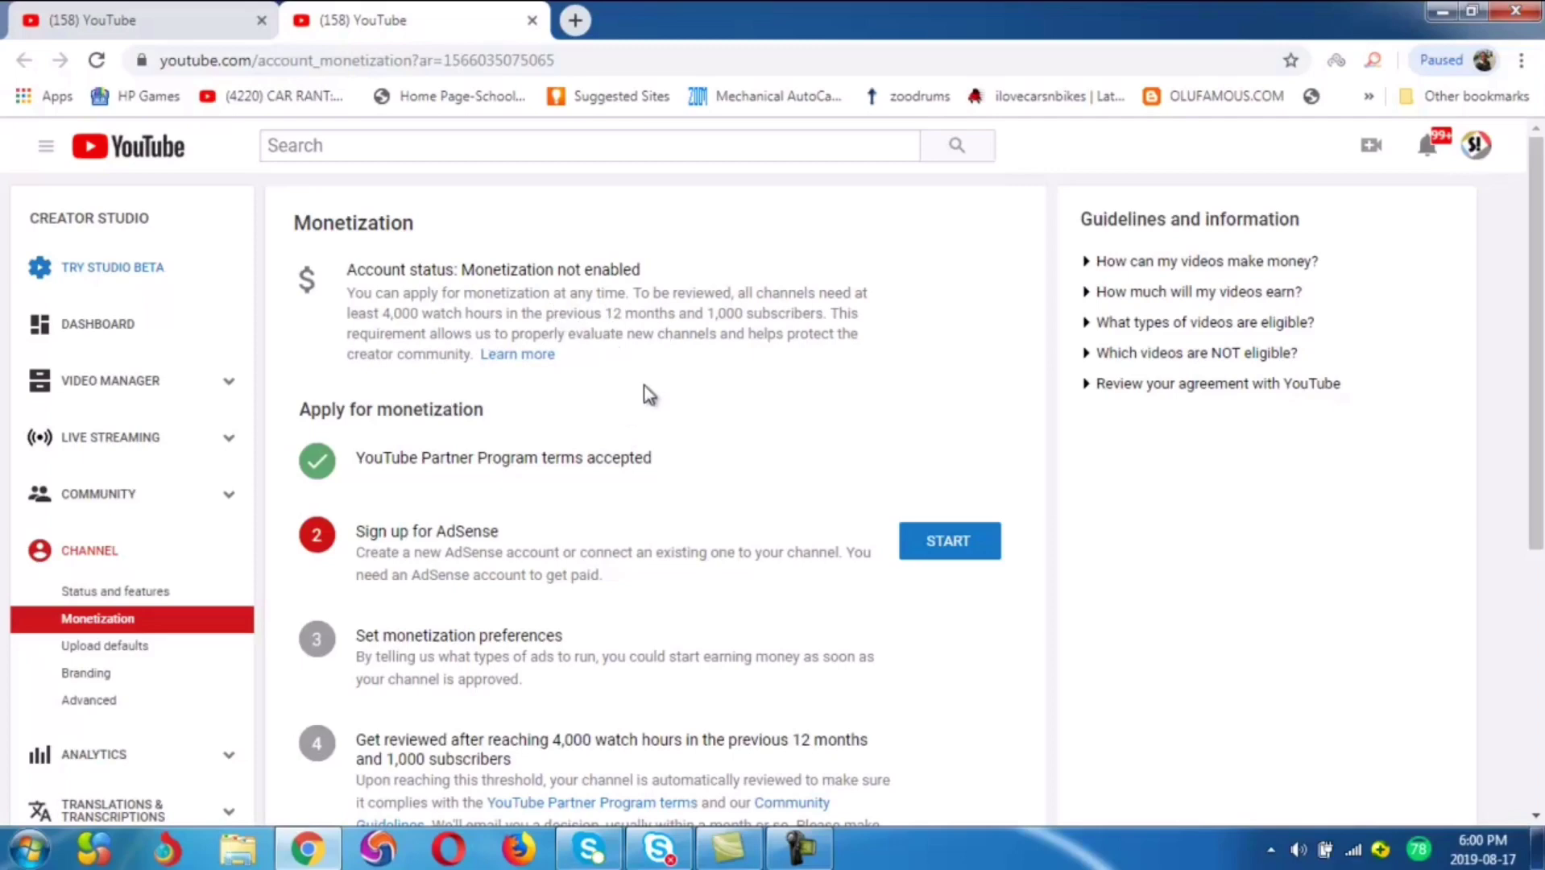
{"action": "scroll", "coordinate": [649, 395], "scroll_direction": "down", "scroll_amount": 2}
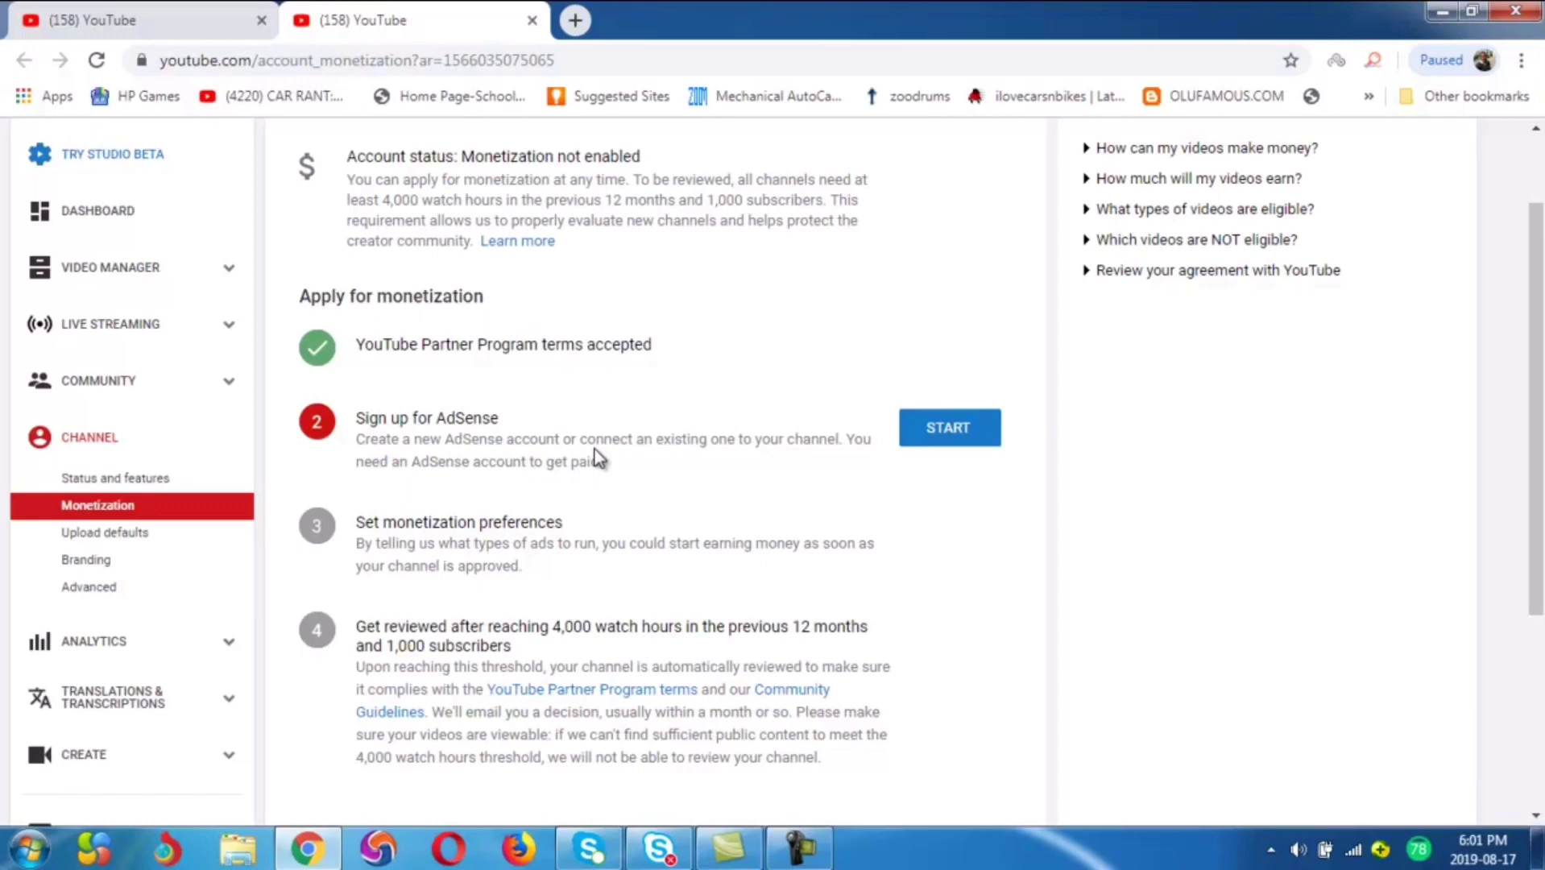
{"action": "left_click", "coordinate": [952, 435]}
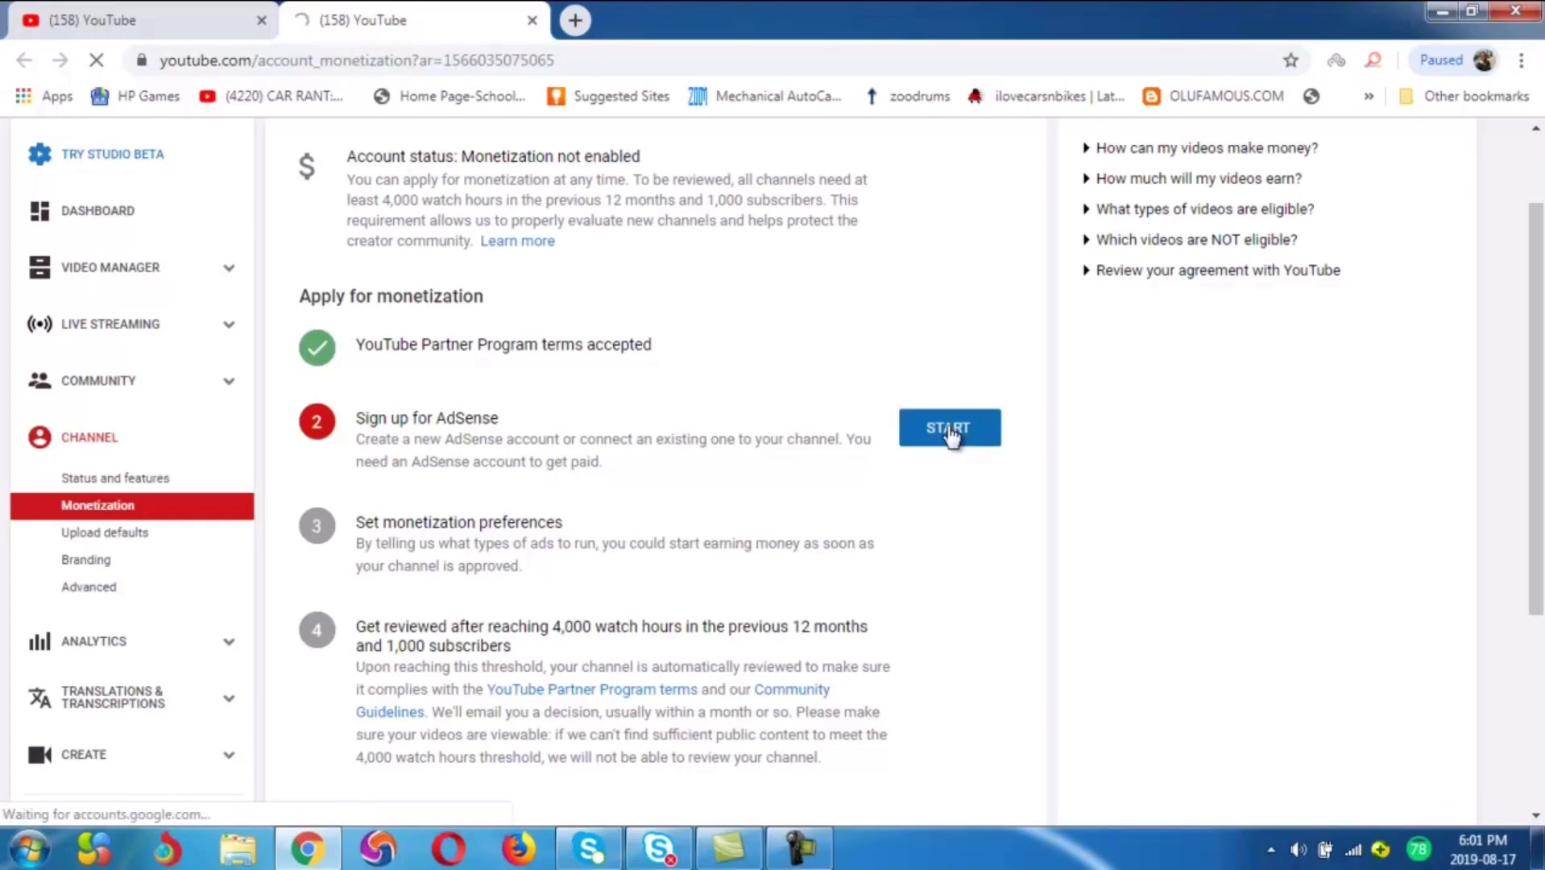
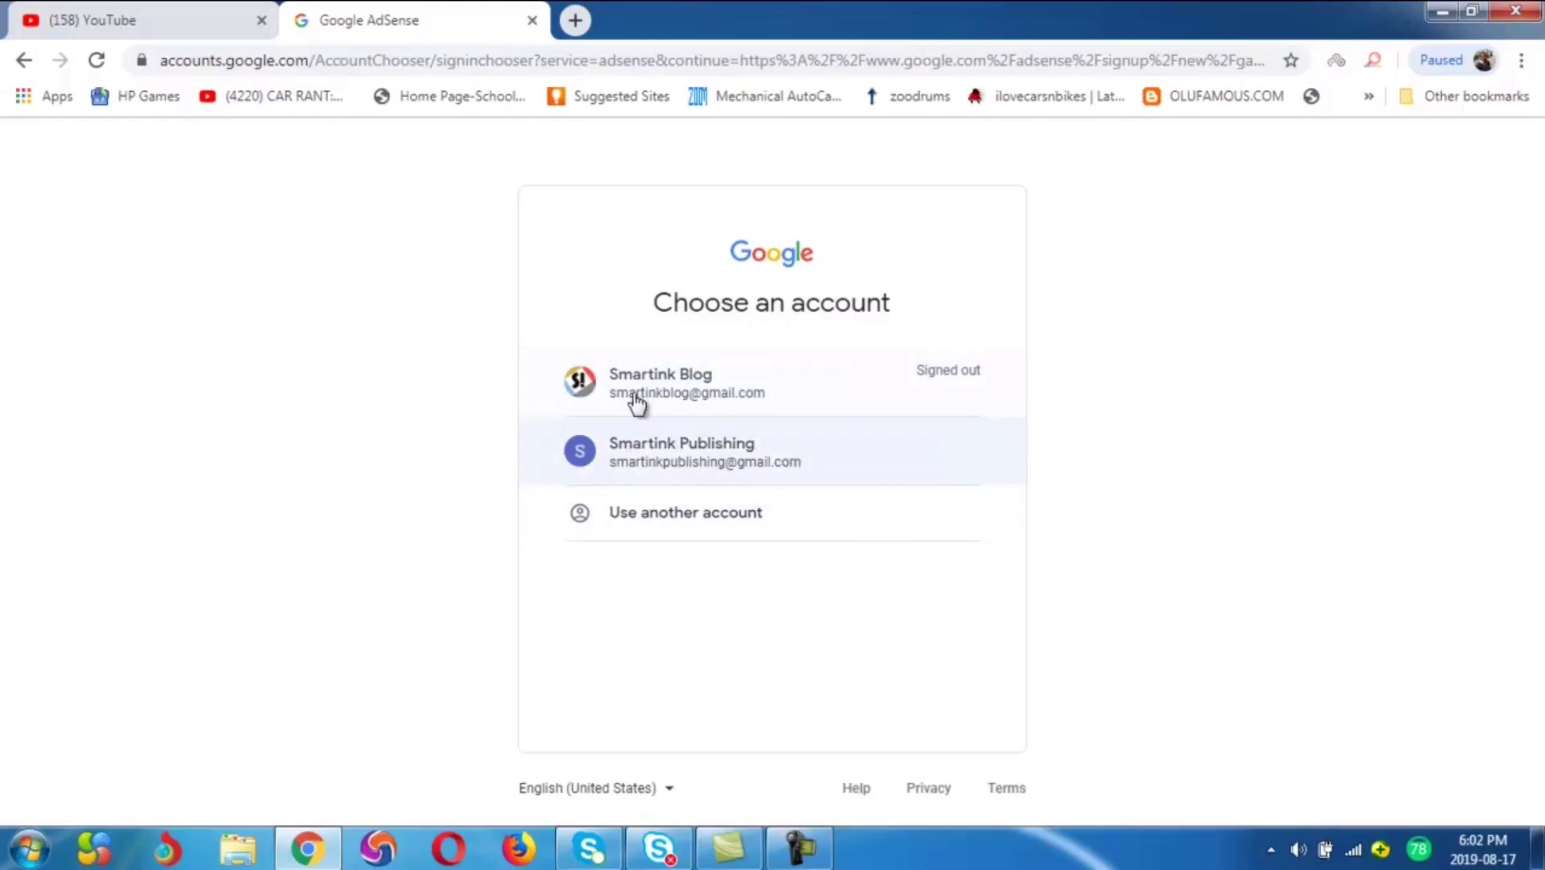
- Sign in to AdSense sign-up with the publishing account
{"action": "left_click", "coordinate": [660, 470]}
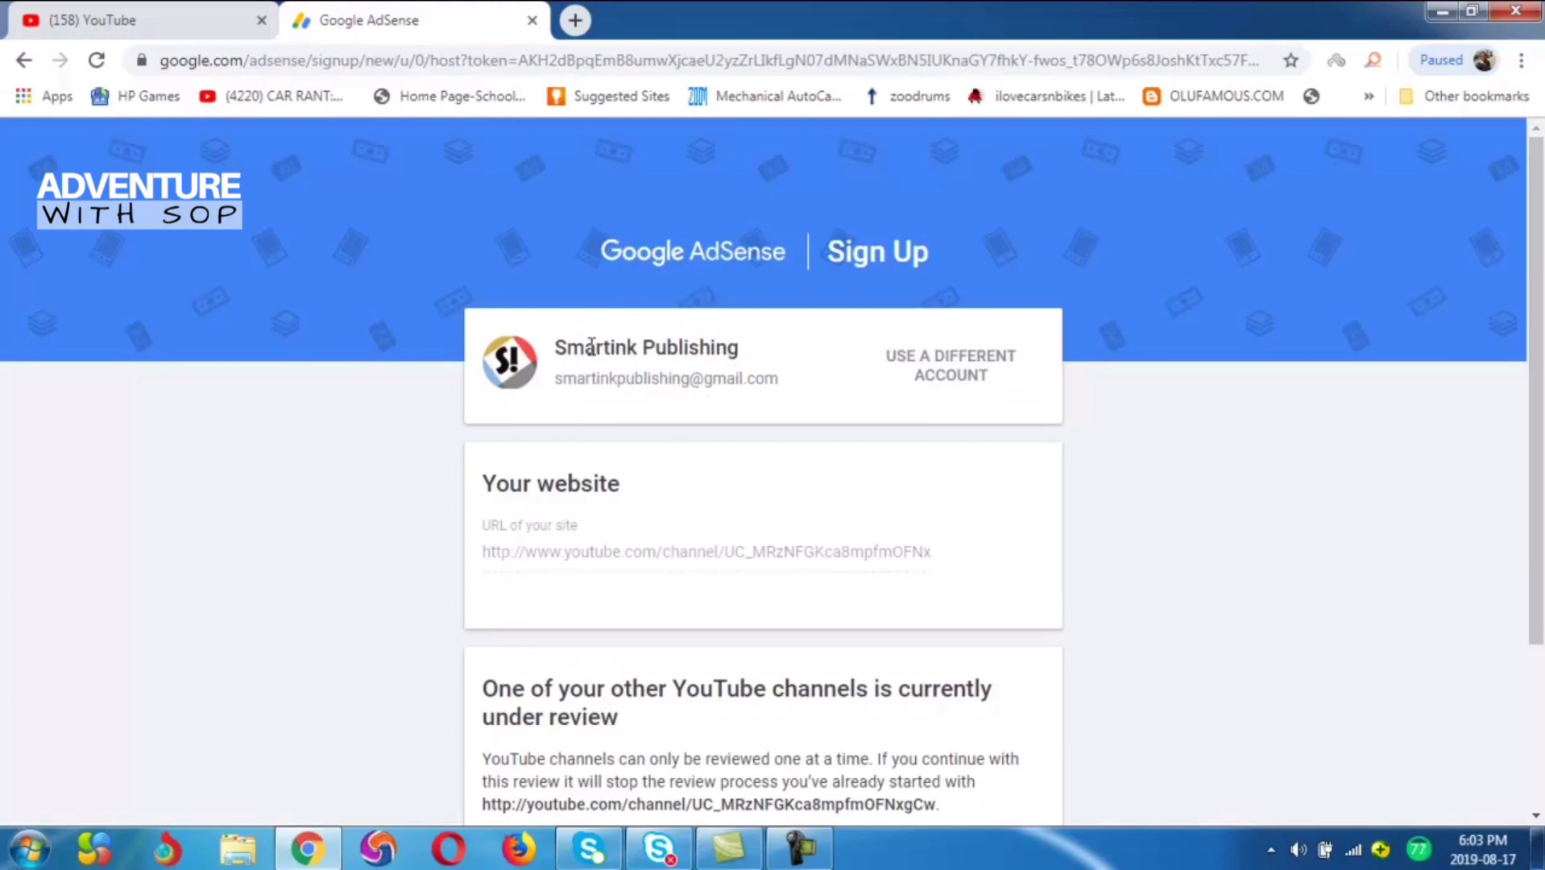
- Confirm the prefilled YouTube channel URL, continue sign-up, and proceed to AdSense's payment address form
{"action": "scroll", "coordinate": [568, 436], "scroll_direction": "down", "scroll_amount": 1}
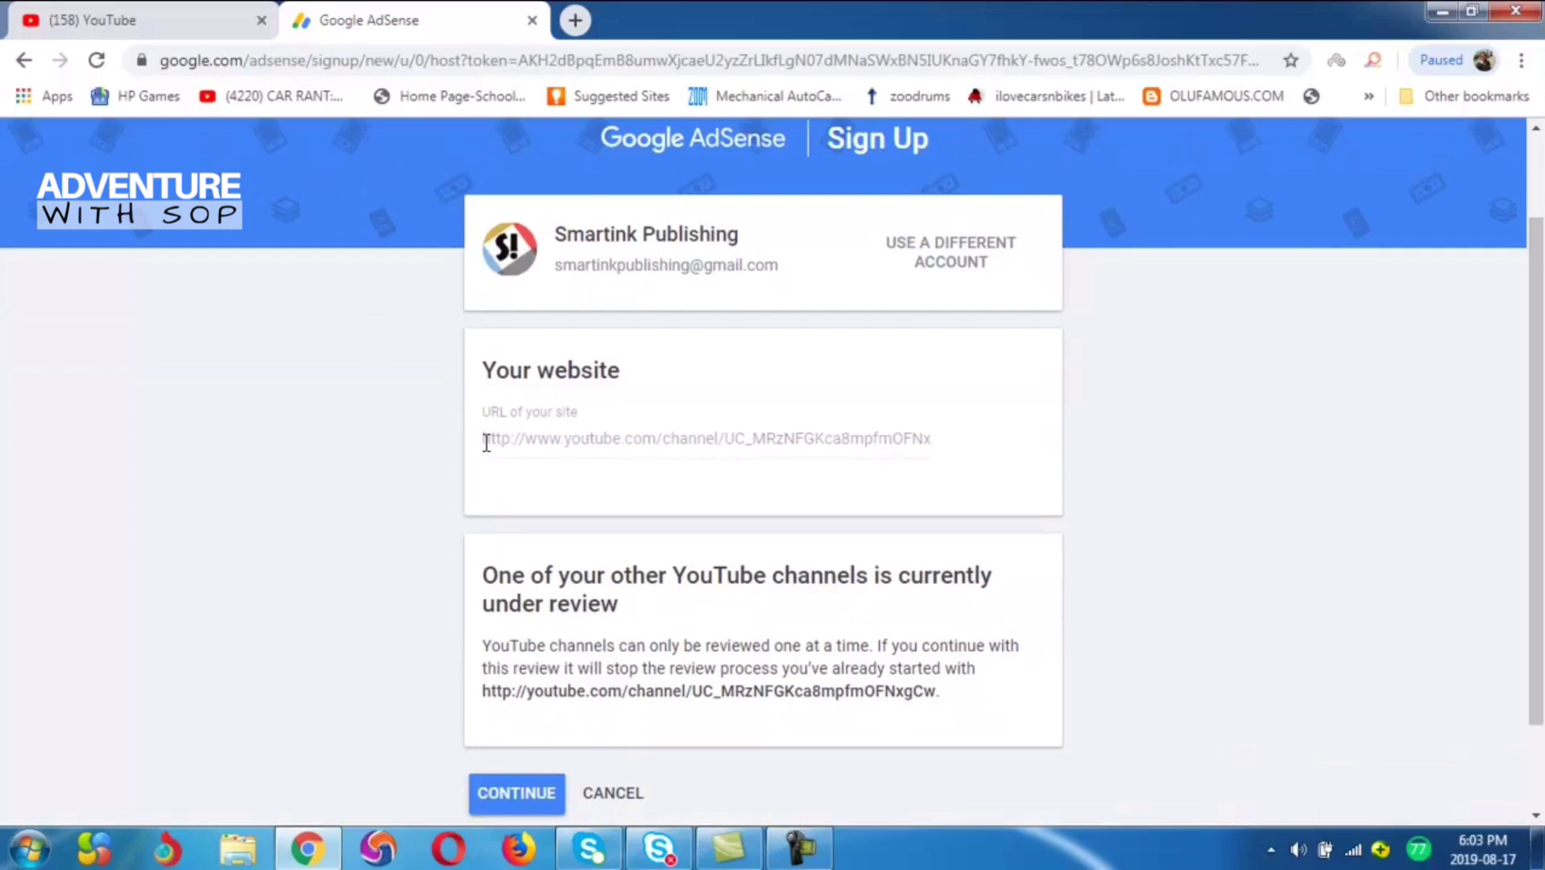
{"action": "left_click_drag", "start_coordinate": [486, 443], "coordinate": [958, 454]}
{"action": "left_click", "coordinate": [955, 444]}
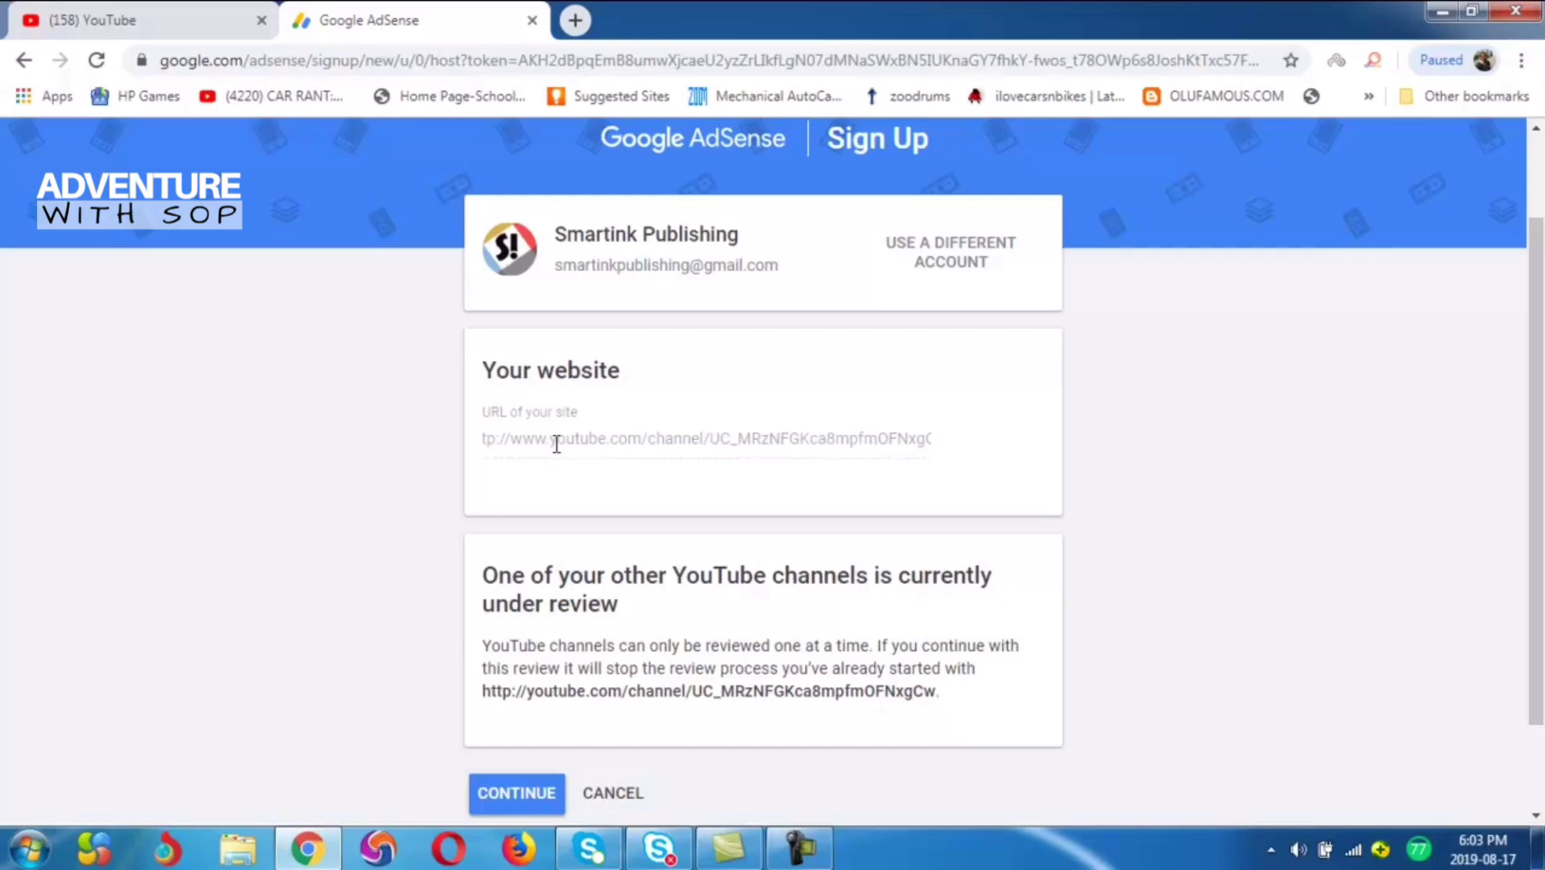
{"action": "scroll", "coordinate": [532, 556], "scroll_direction": "down", "scroll_amount": 2}
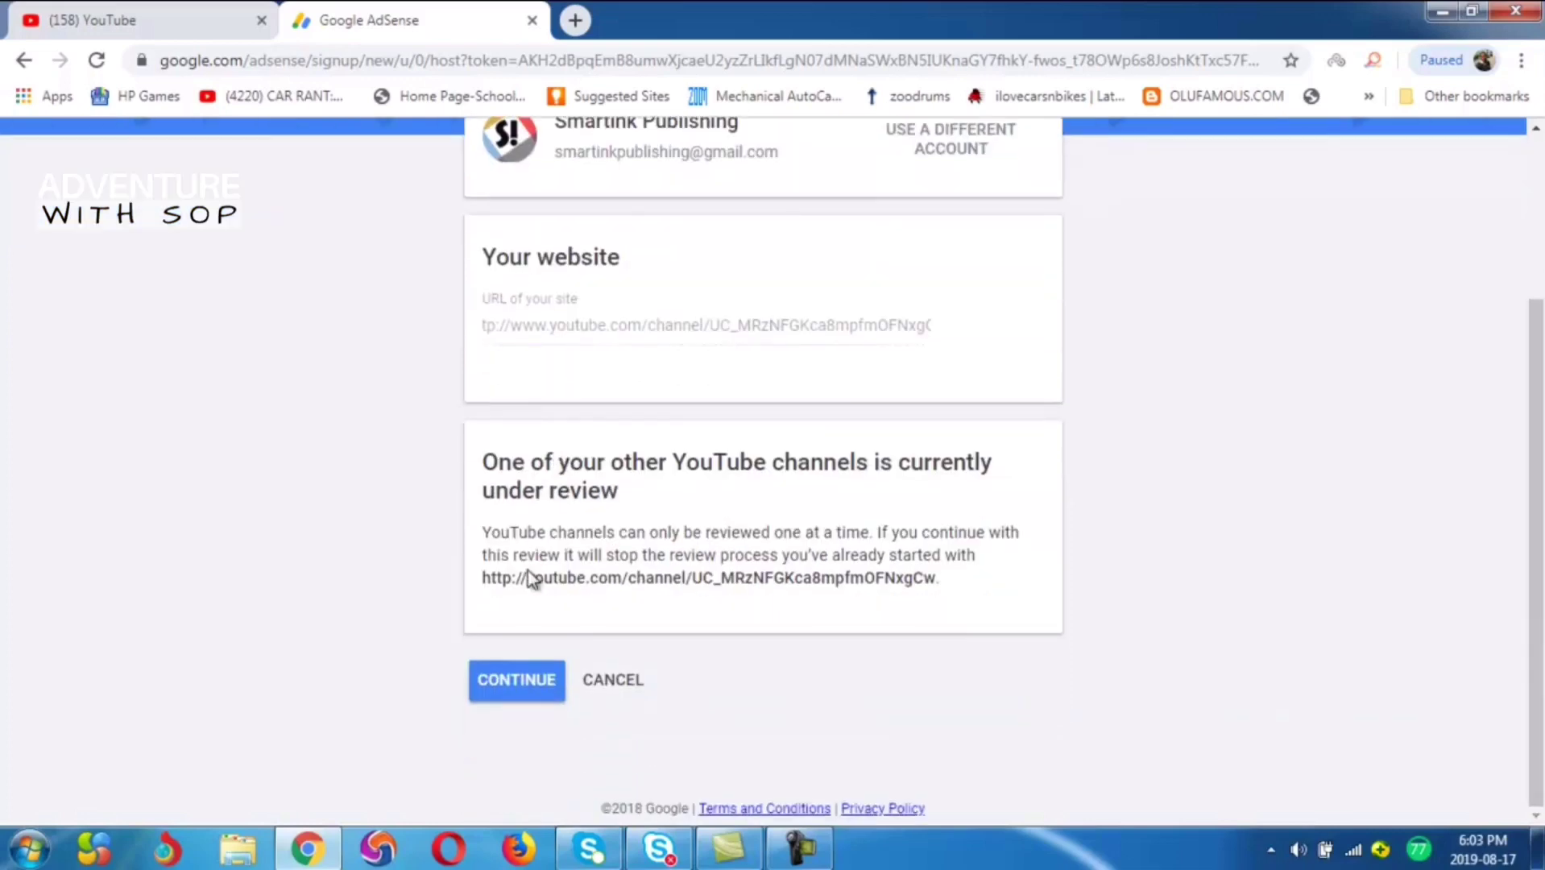
{"action": "left_click", "coordinate": [509, 690]}
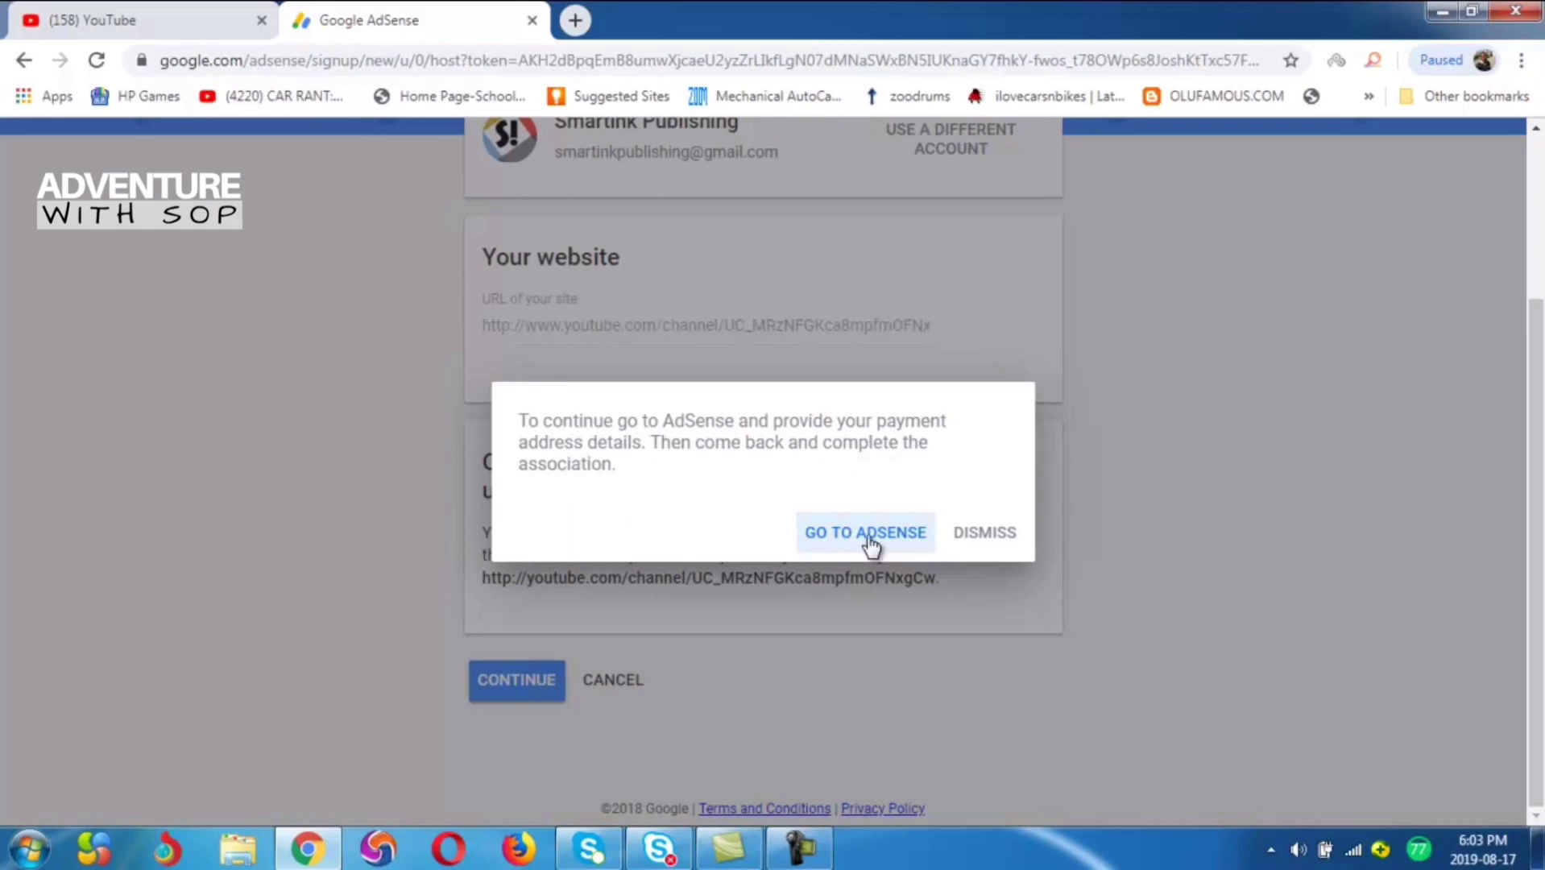
{"action": "left_click", "coordinate": [869, 535]}
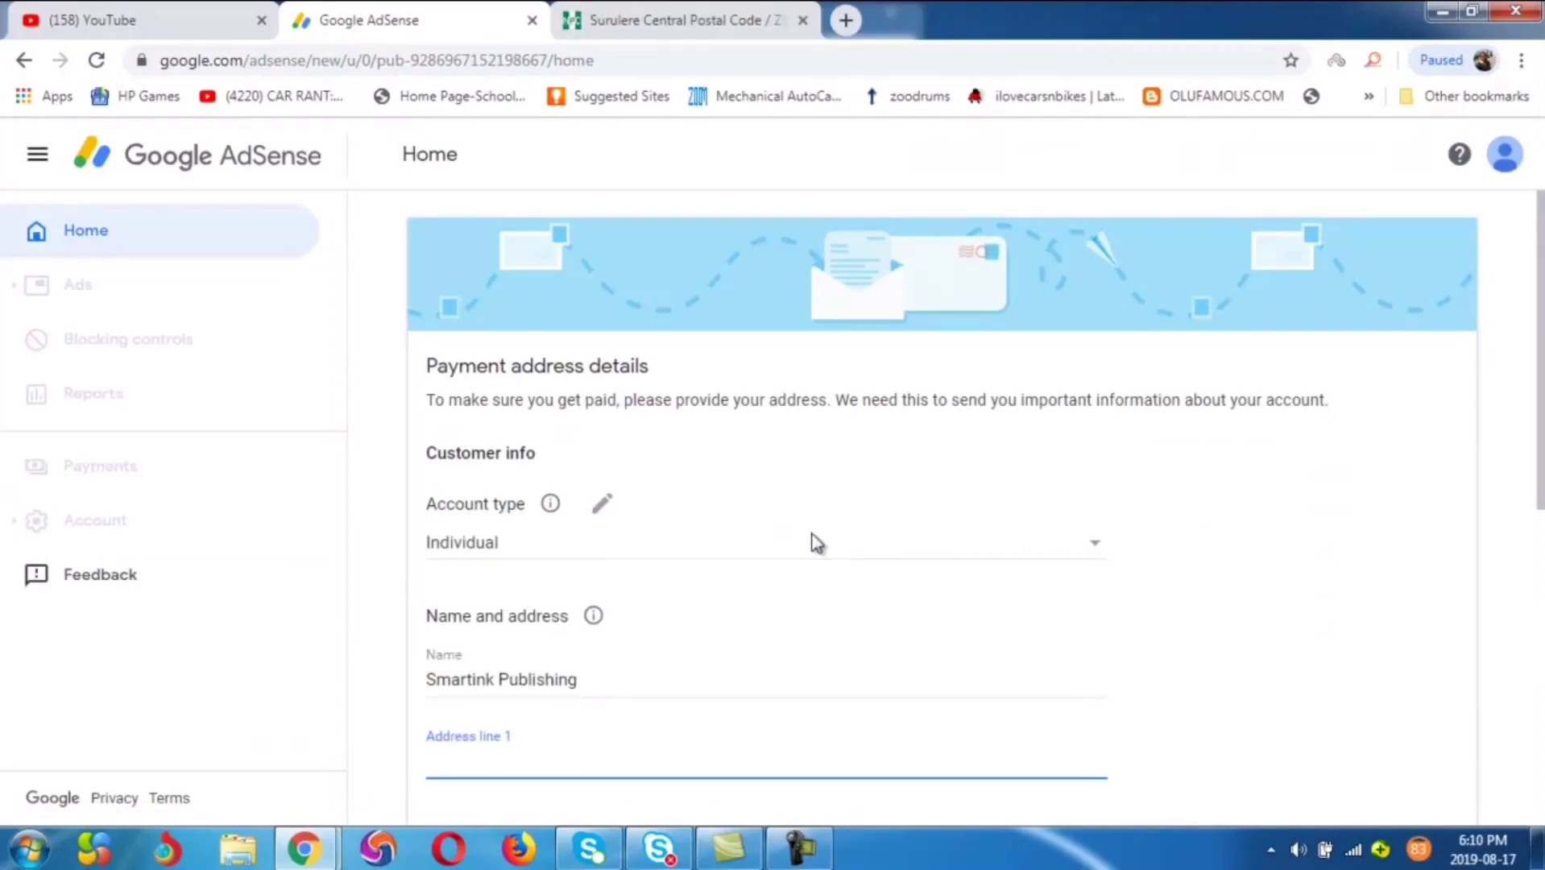
- Set the payment account type to Individual
{"action": "left_click", "coordinate": [522, 554]}
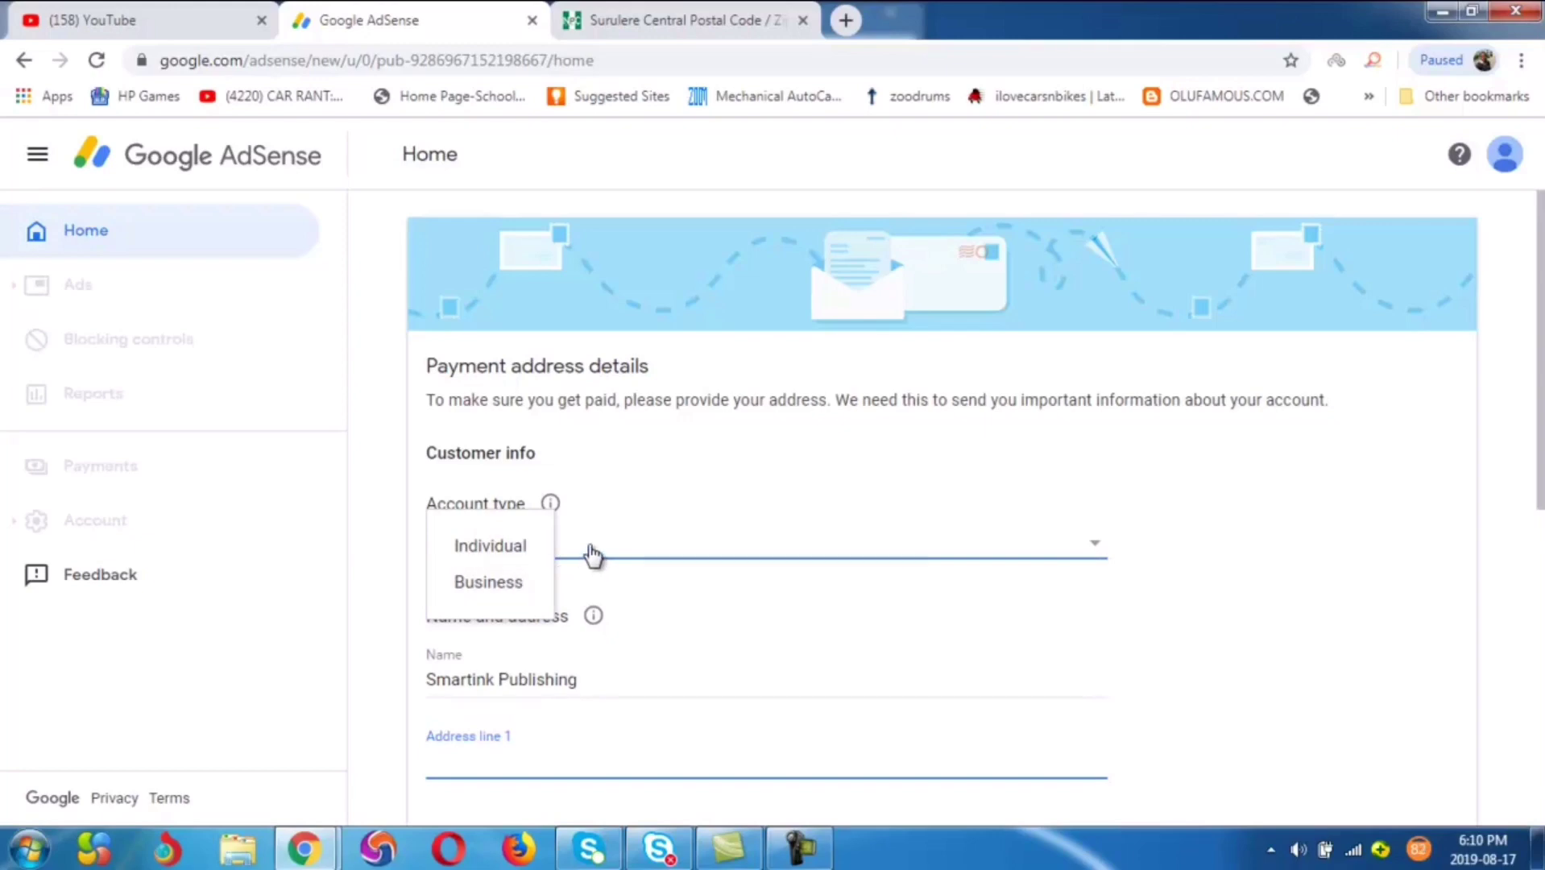
{"action": "left_click", "coordinate": [593, 554]}
{"action": "scroll", "coordinate": [590, 553], "scroll_direction": "down", "scroll_amount": 1}
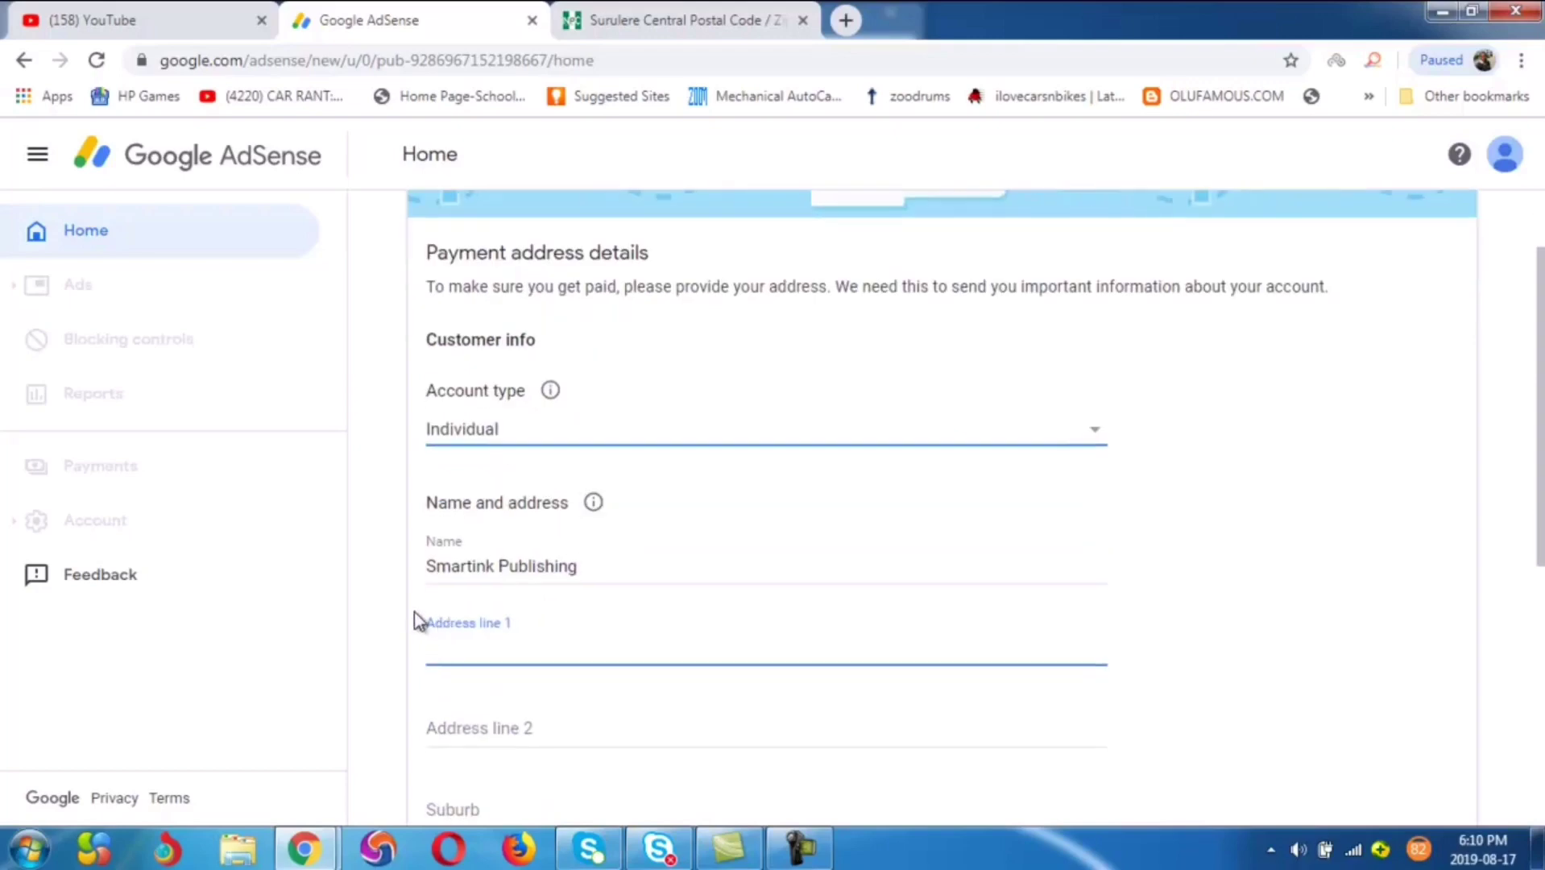
{"action": "scroll", "coordinate": [487, 562], "scroll_direction": "down", "scroll_amount": 1}
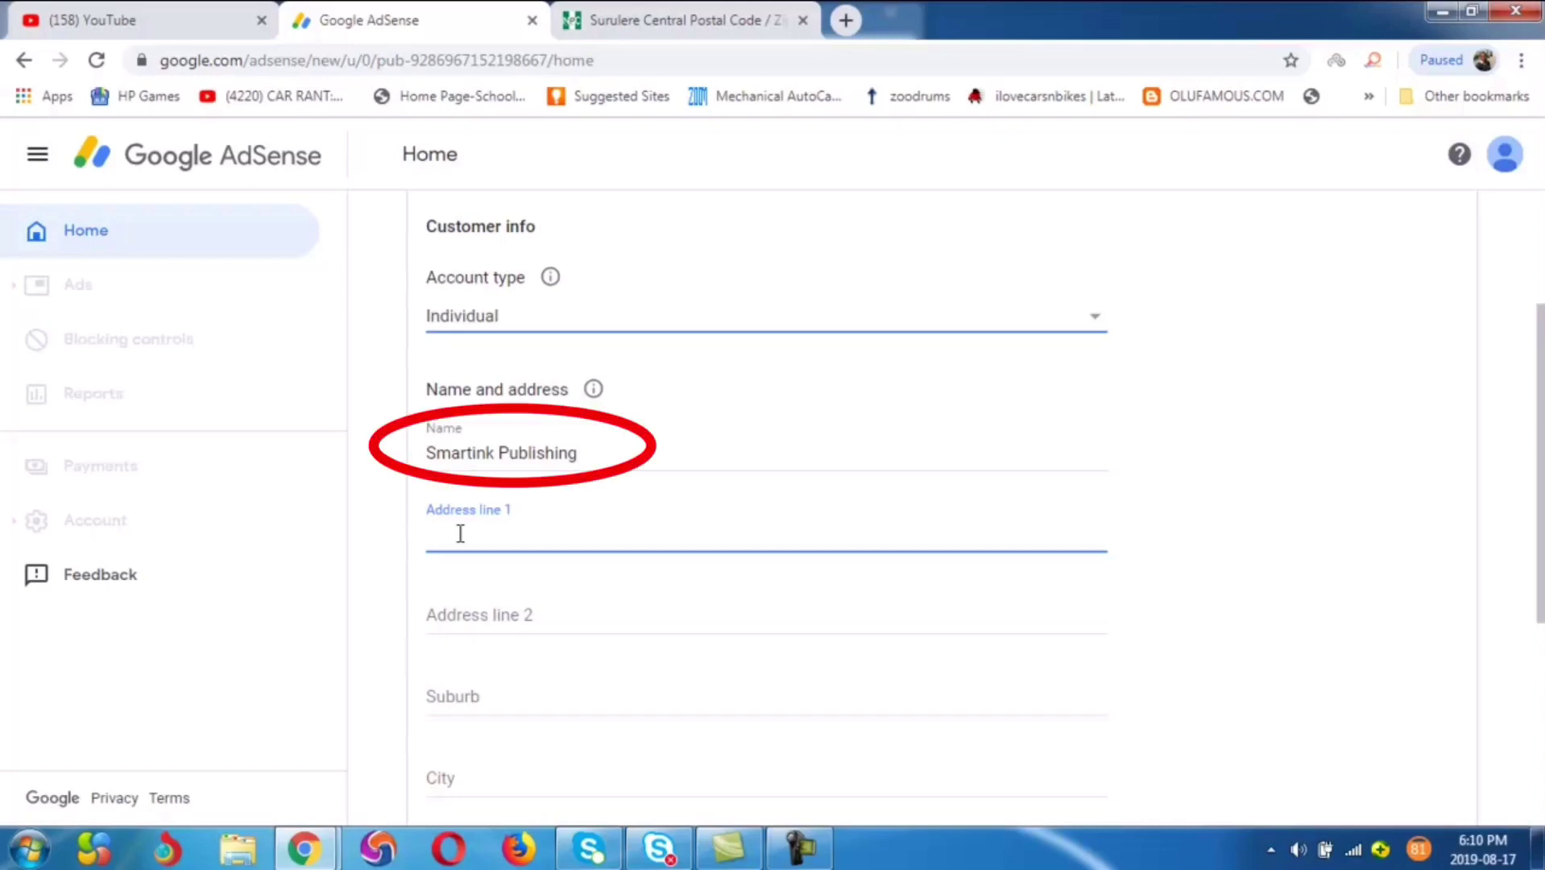
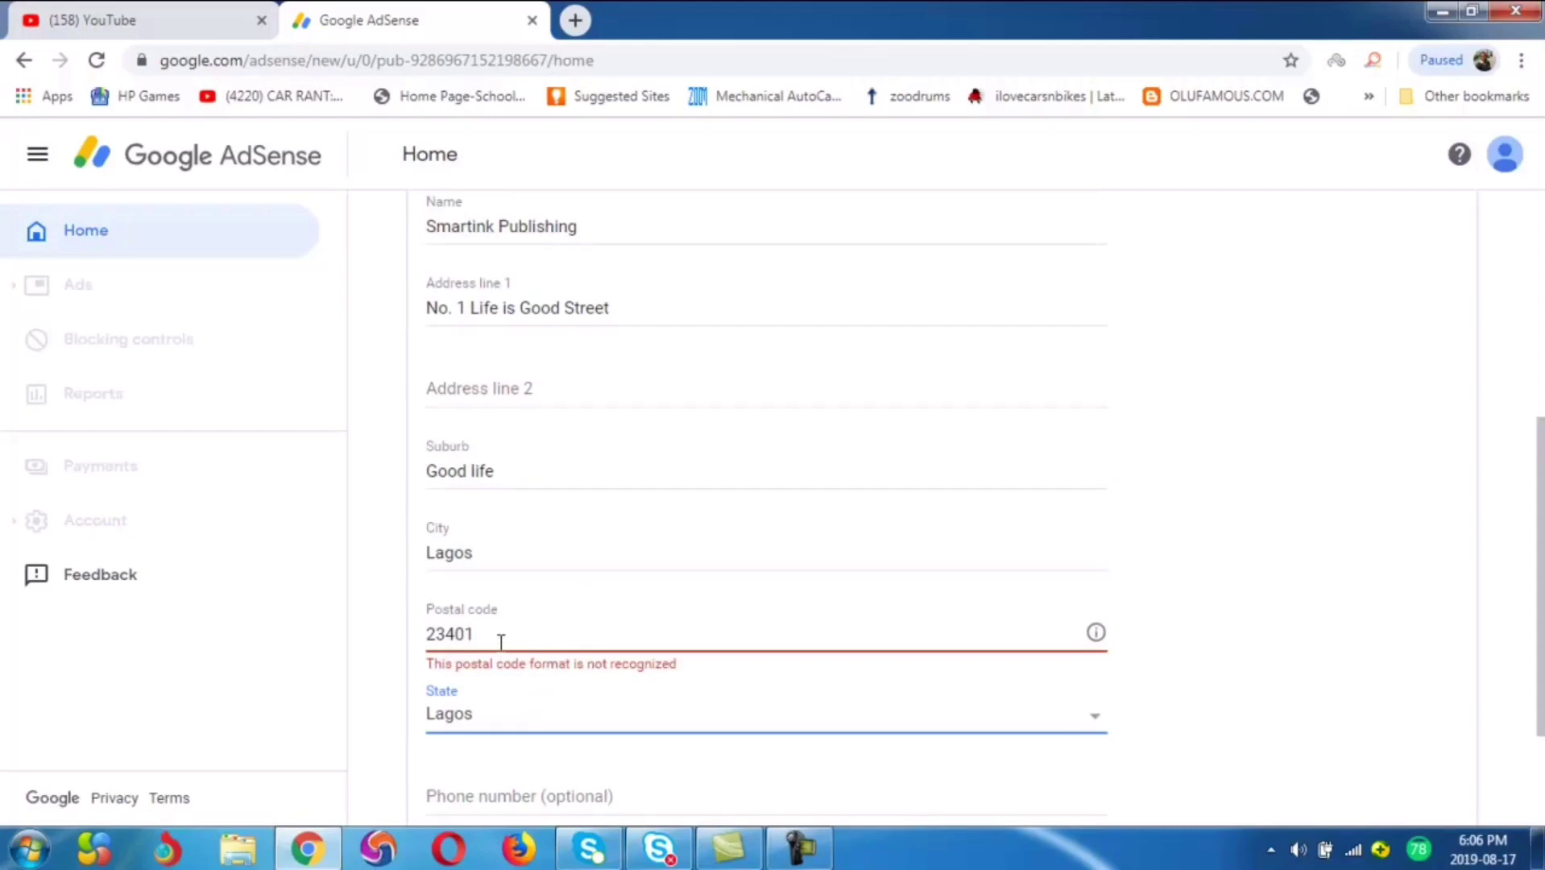
- Enter the street address and city, then trim the last digit of the postal code
{"action": "left_click", "coordinate": [501, 634]}
{"action": "key", "text": "BackSpace"}
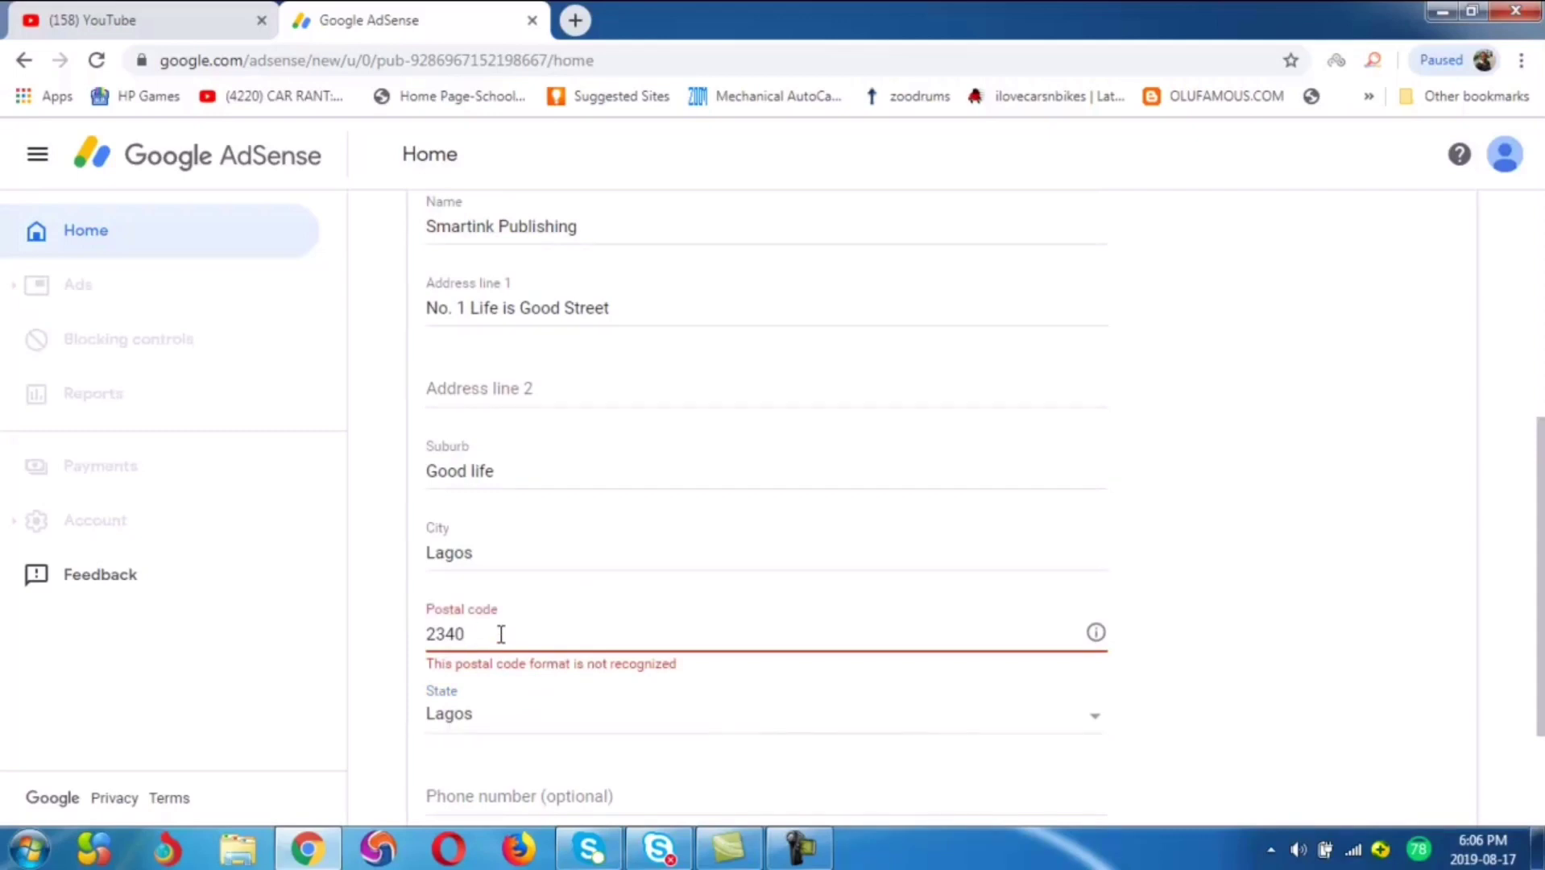
{"action": "mouse_move", "coordinate": [1097, 634]}
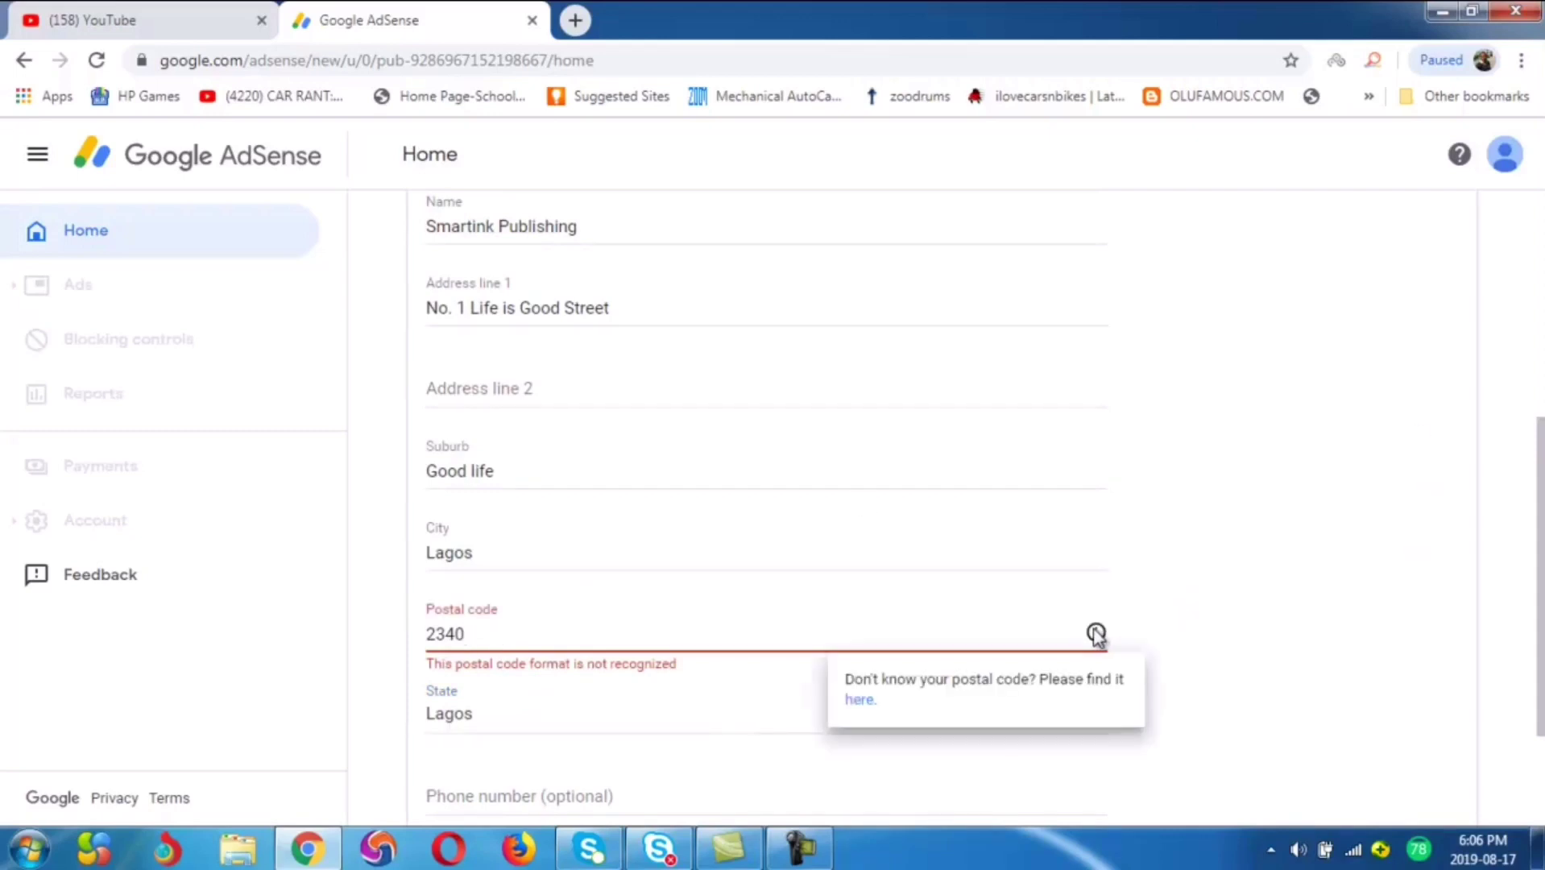
- Look up postal code 101283 on a Nigerian postcode site and paste it into Postal code
{"action": "left_click", "coordinate": [860, 701]}
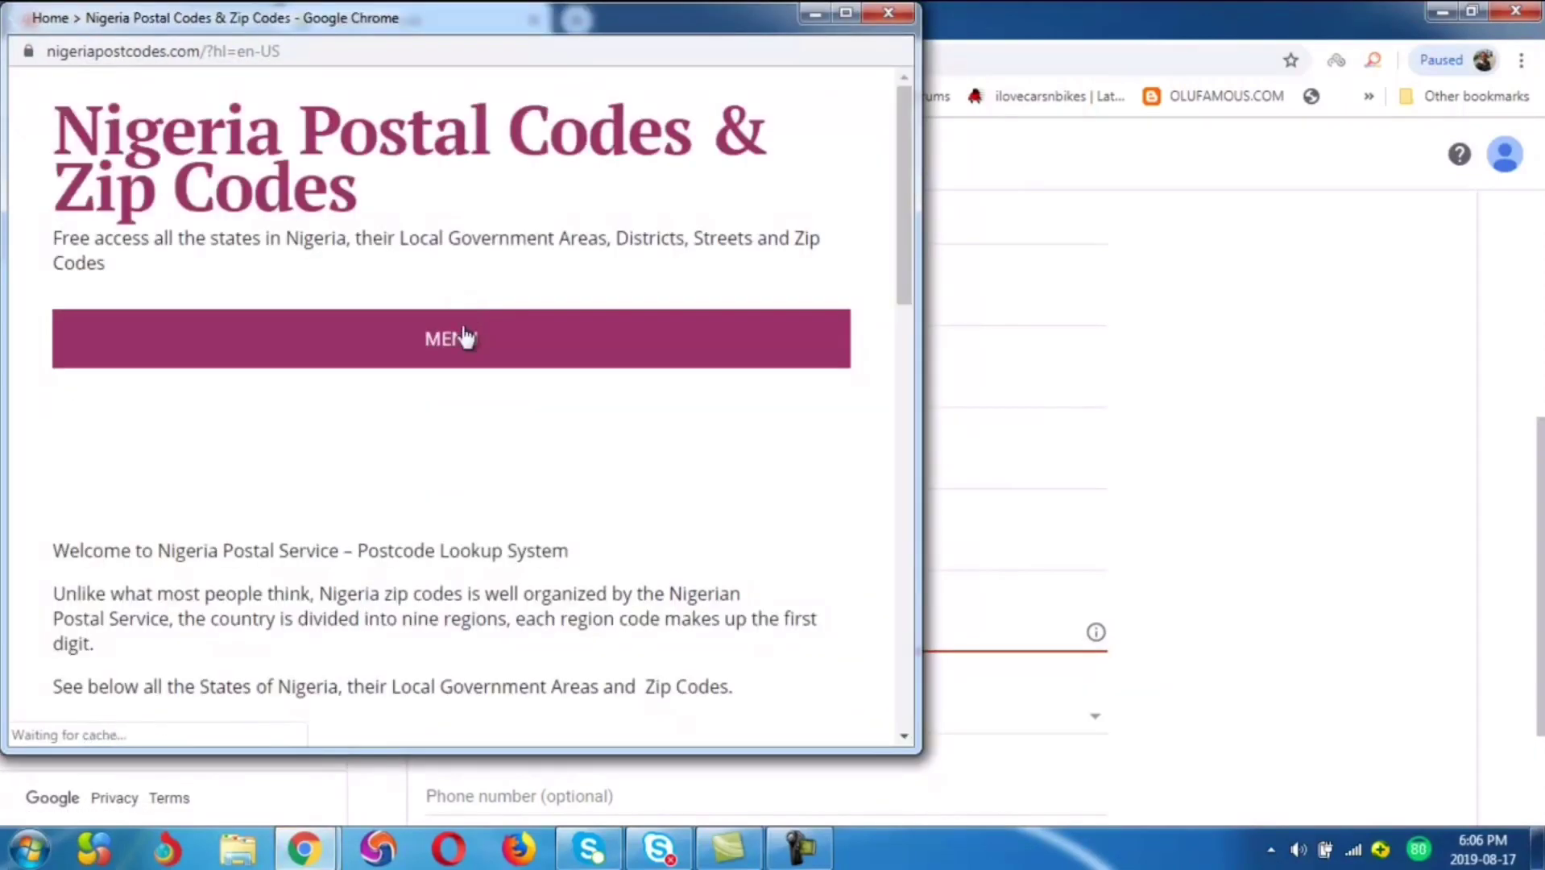
{"action": "scroll", "coordinate": [459, 370], "scroll_direction": "down", "scroll_amount": 10}
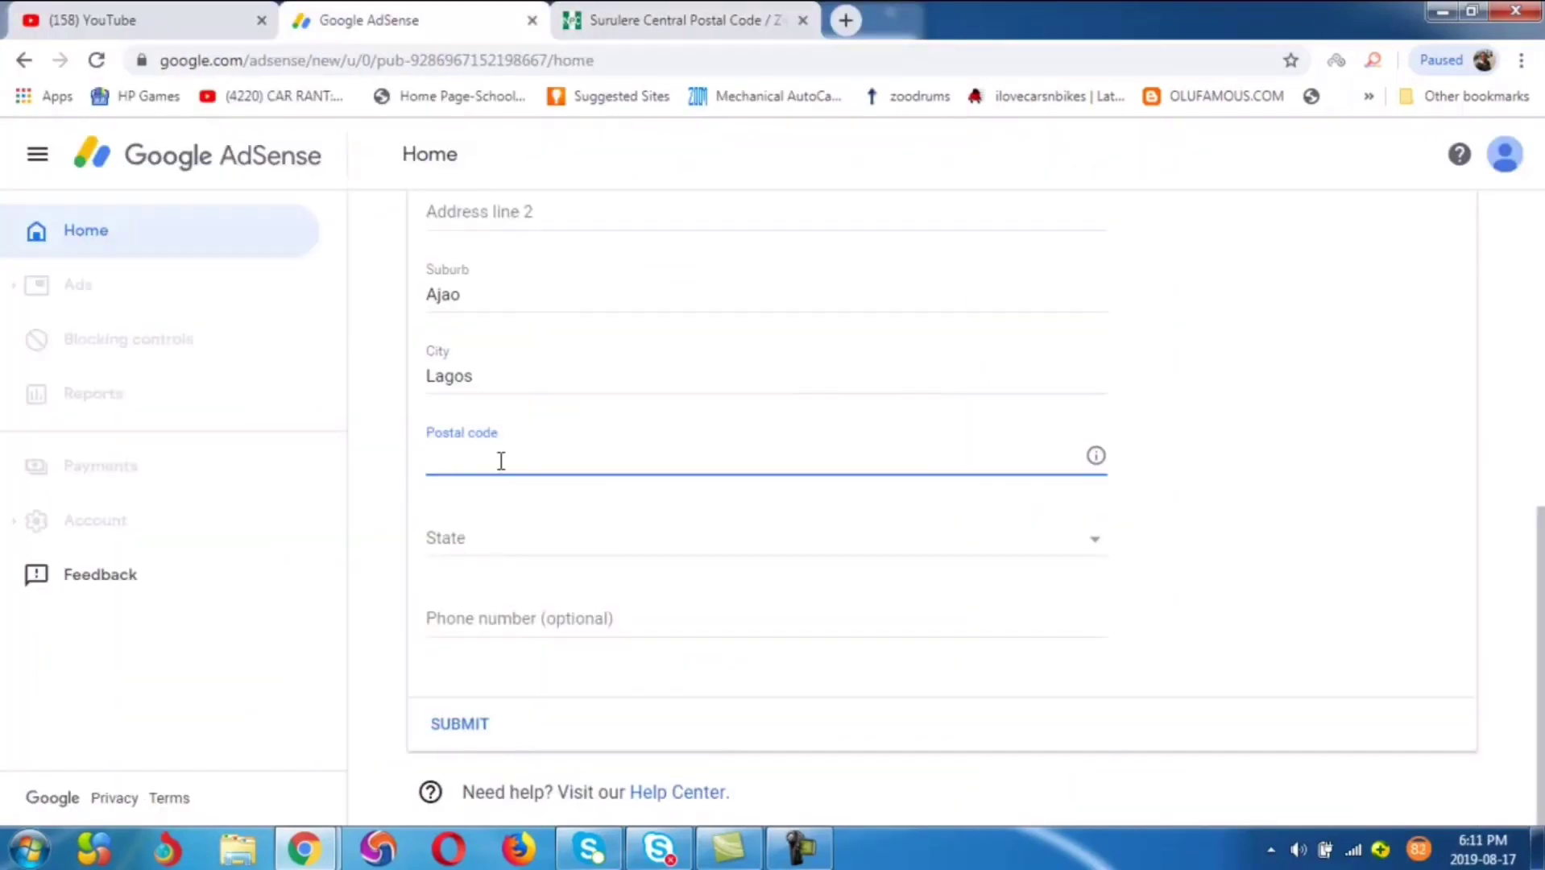
{"action": "type", "text": "101283"}
- Set State to Lagos and enter a phone number in the optional phone field
{"action": "left_click", "coordinate": [485, 555]}
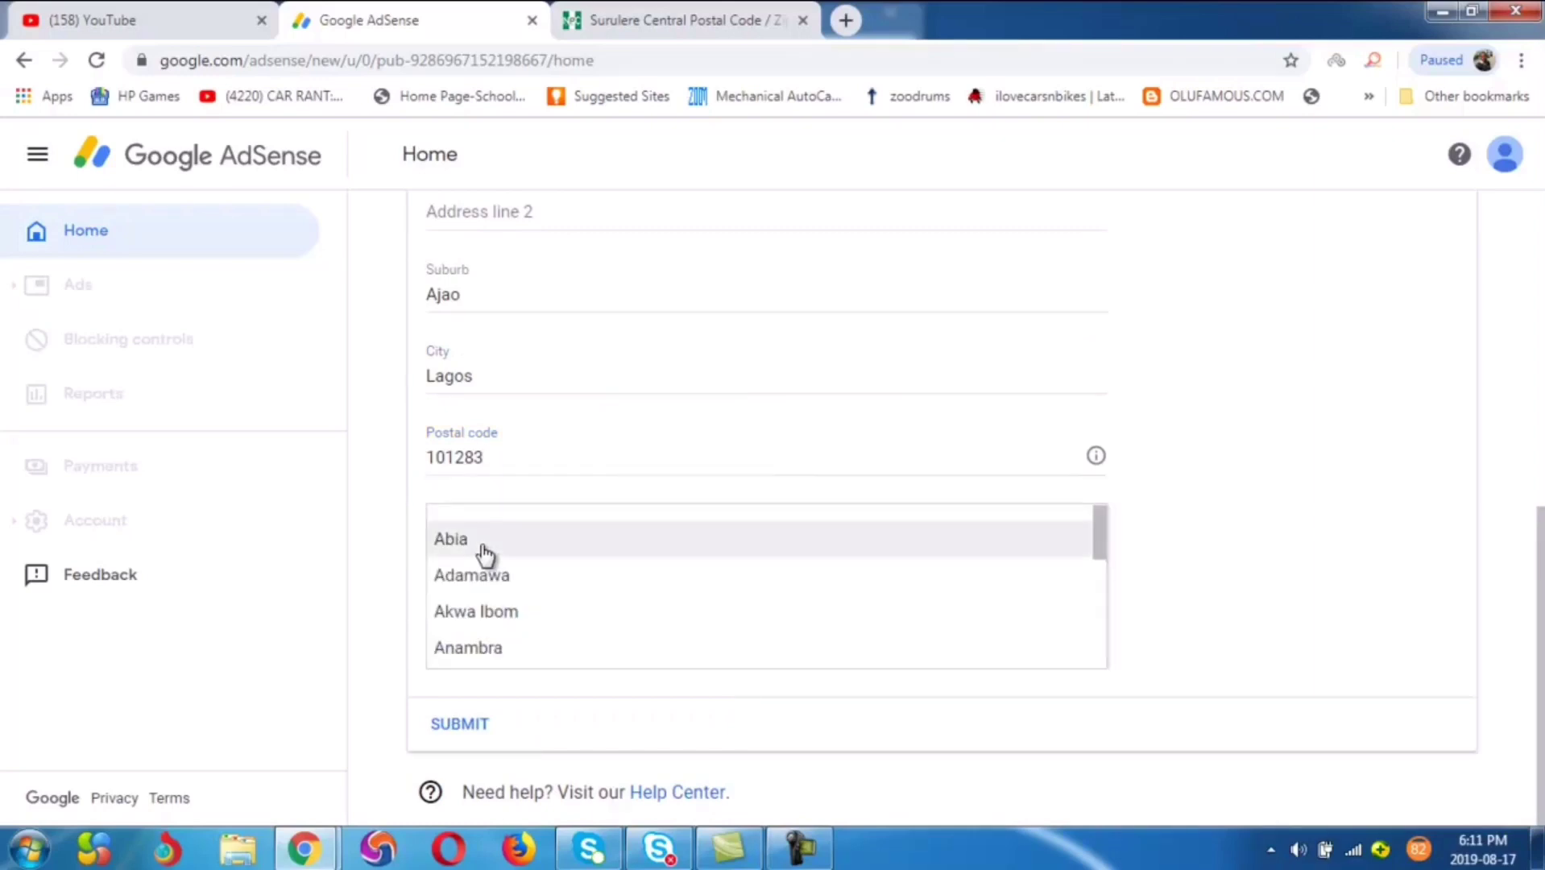
{"action": "key", "text": "l"}
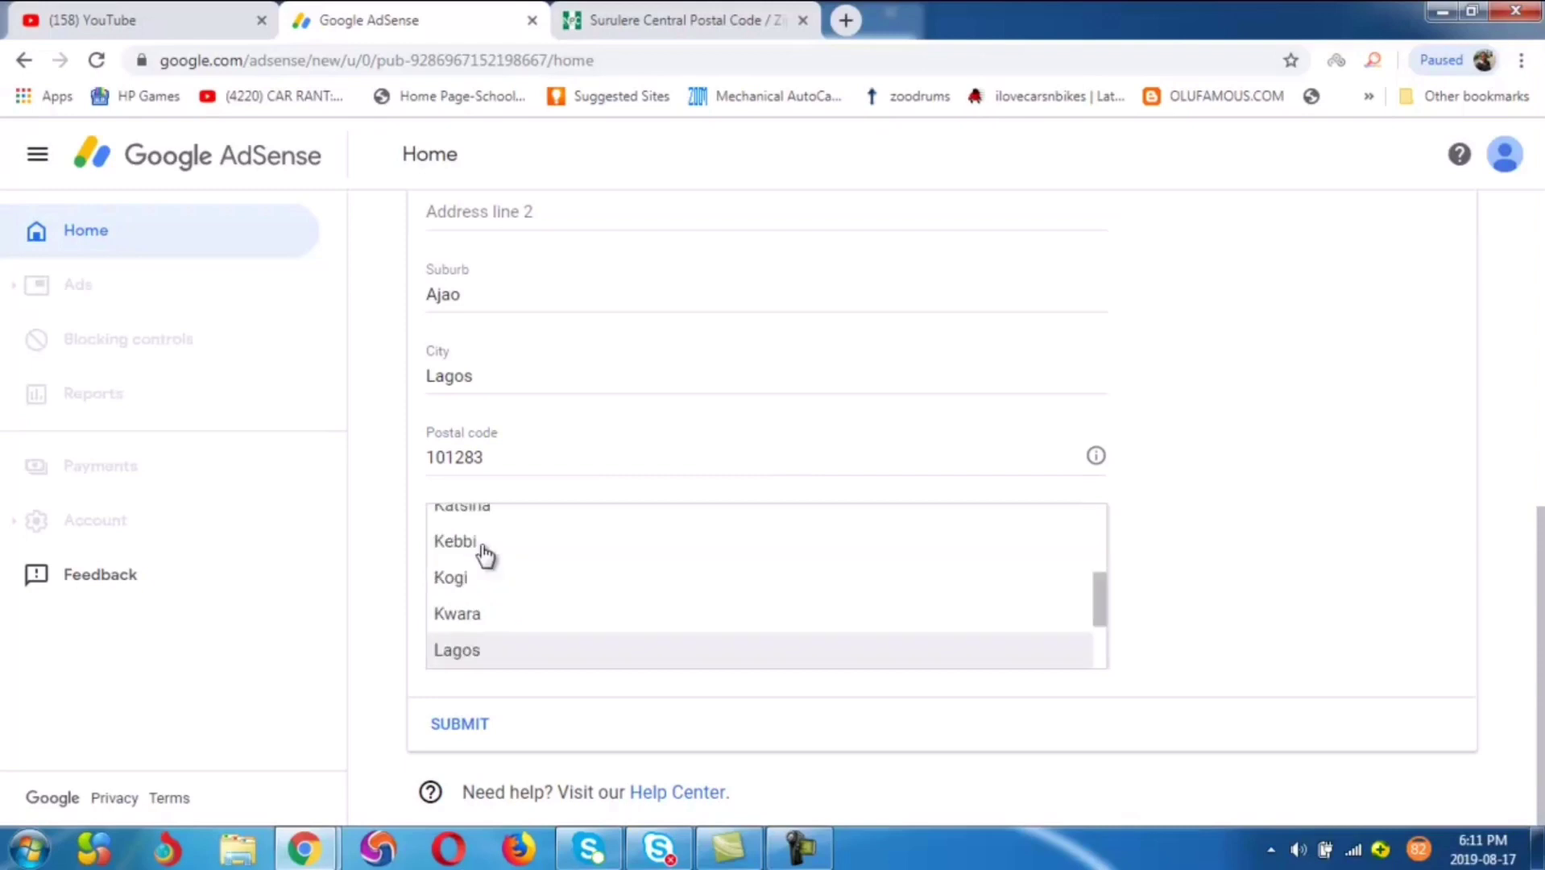
{"action": "left_click", "coordinate": [507, 651]}
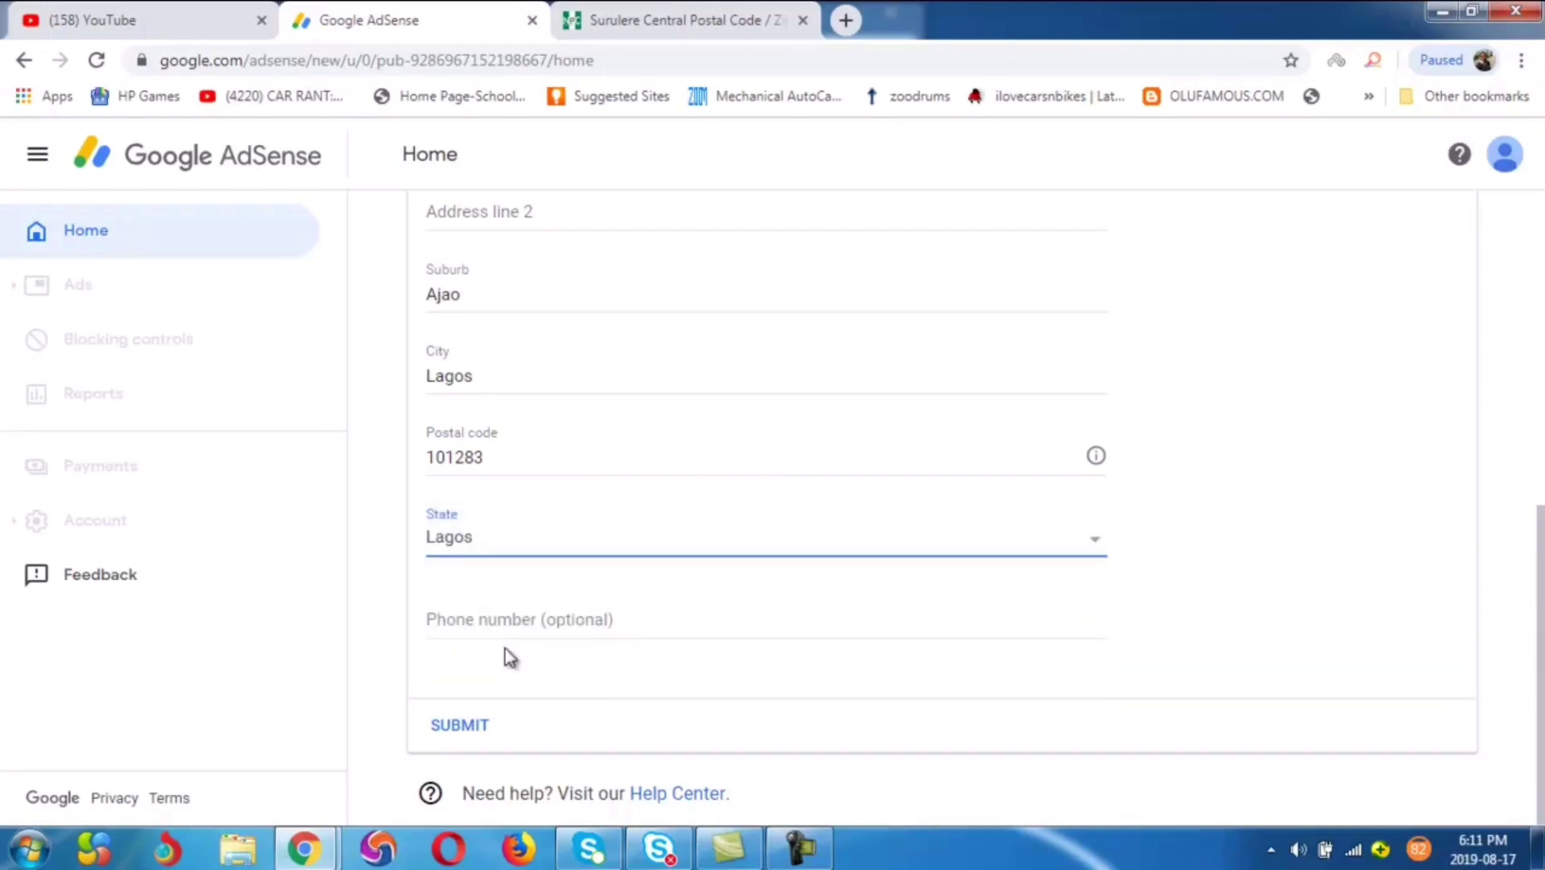
{"action": "left_click", "coordinate": [491, 617]}
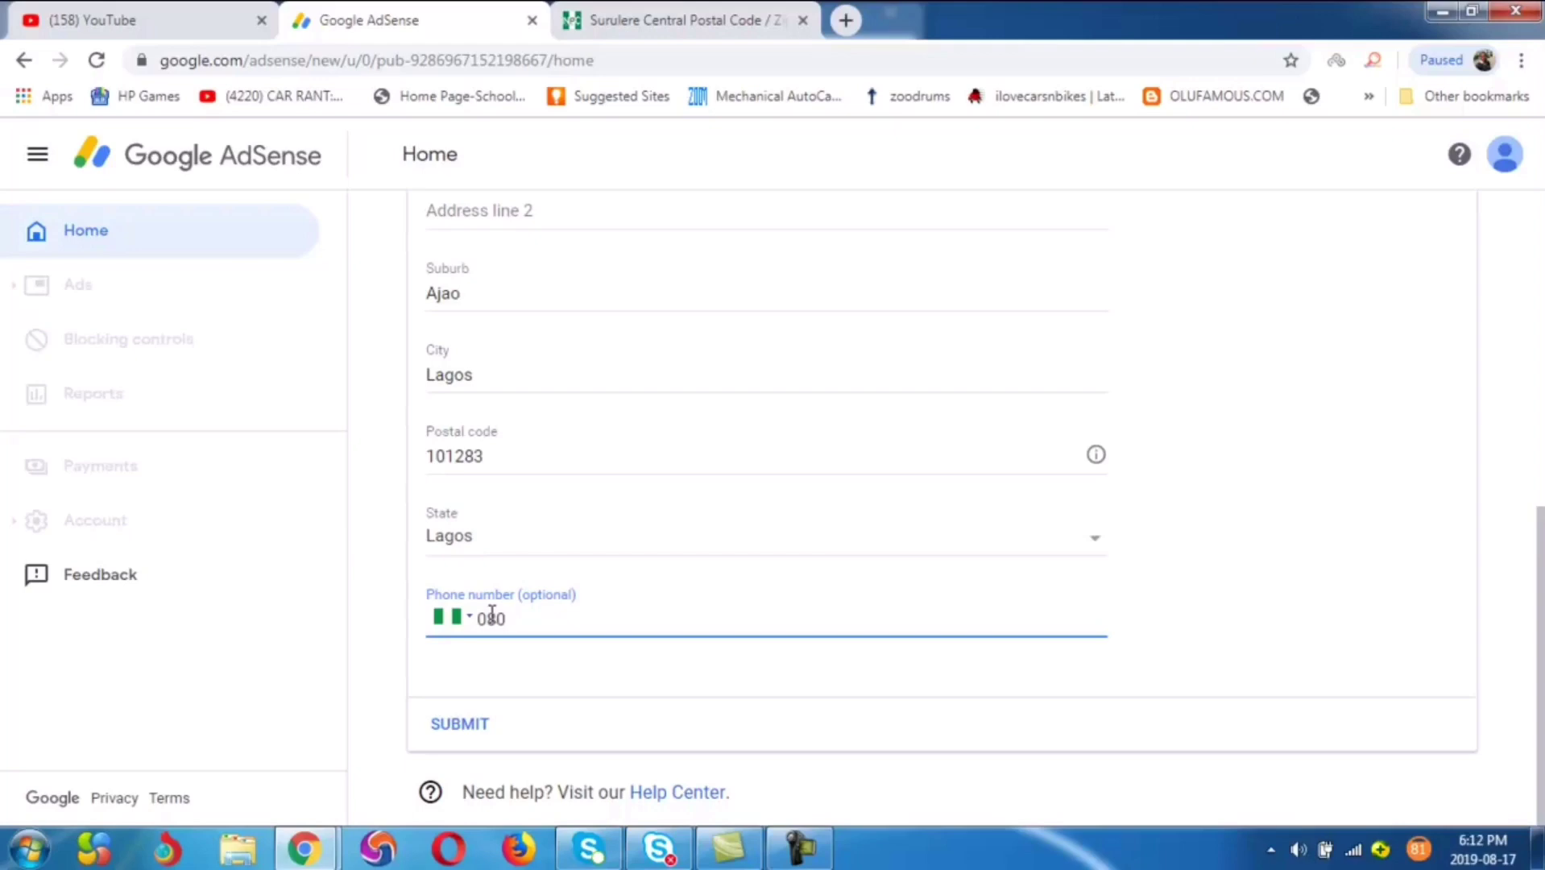
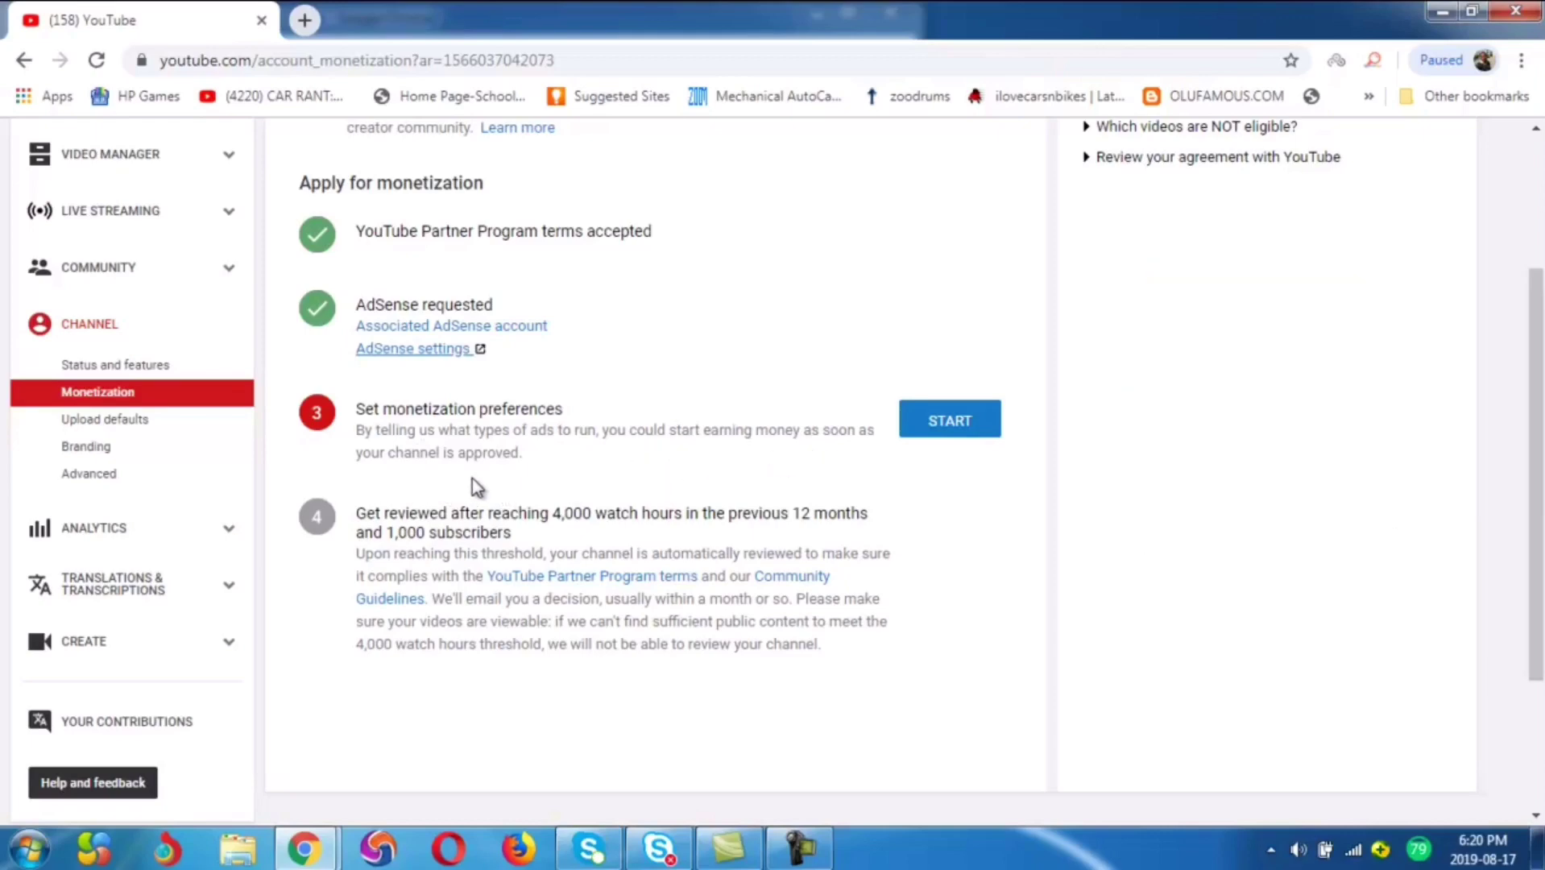
- Save monetization preferences with Overlay ads, Sponsored cards and Skippable video ads enabled
{"action": "left_click", "coordinate": [944, 427]}
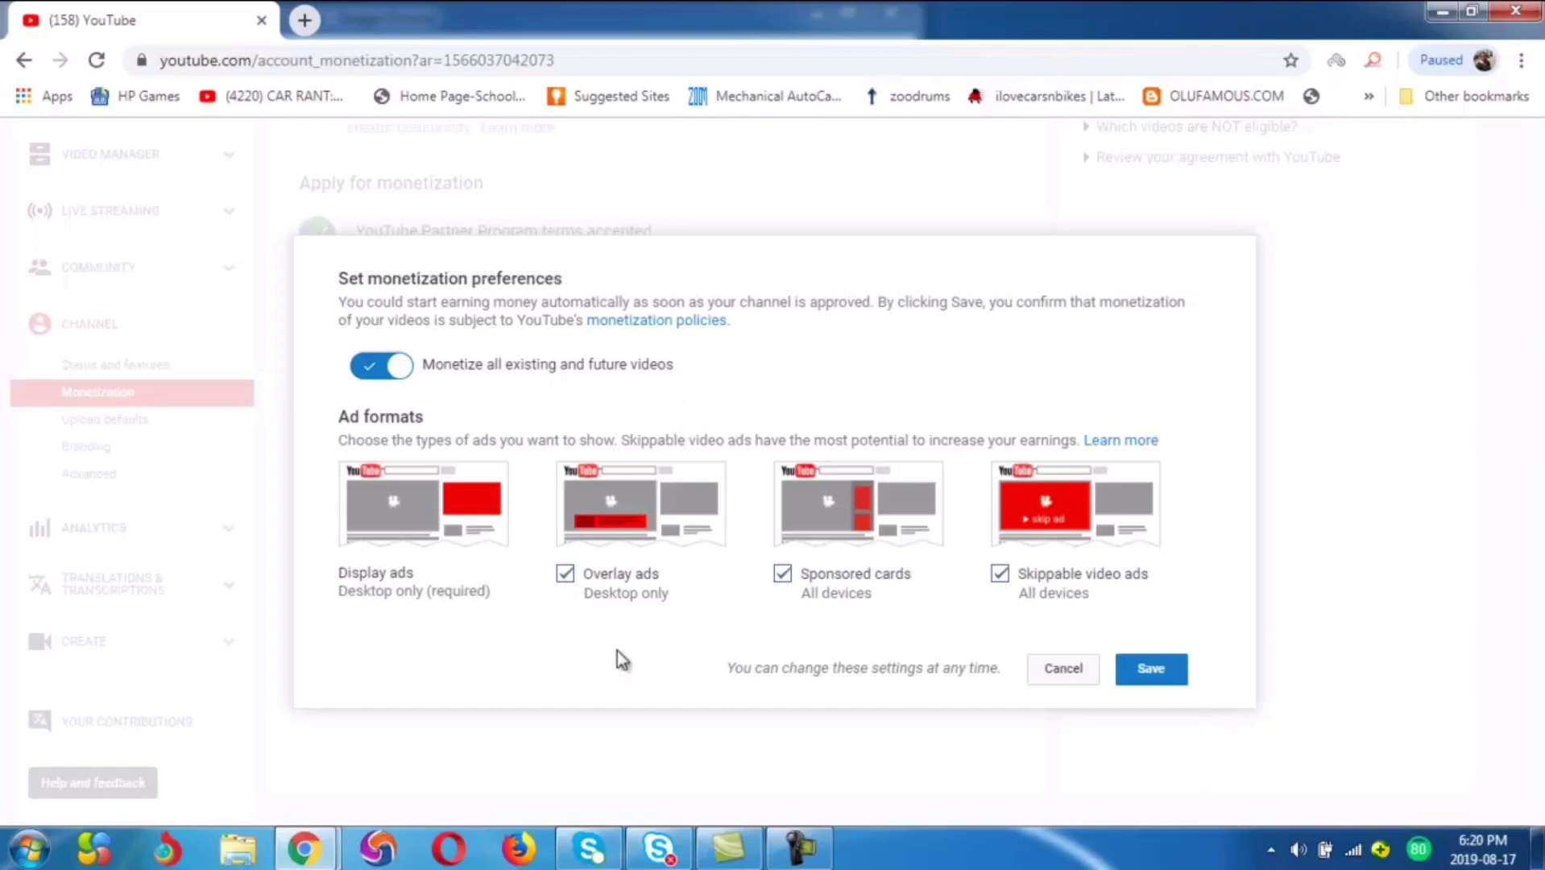
{"action": "left_click", "coordinate": [564, 575]}
{"action": "left_click", "coordinate": [565, 575]}
{"action": "left_click", "coordinate": [1149, 666]}
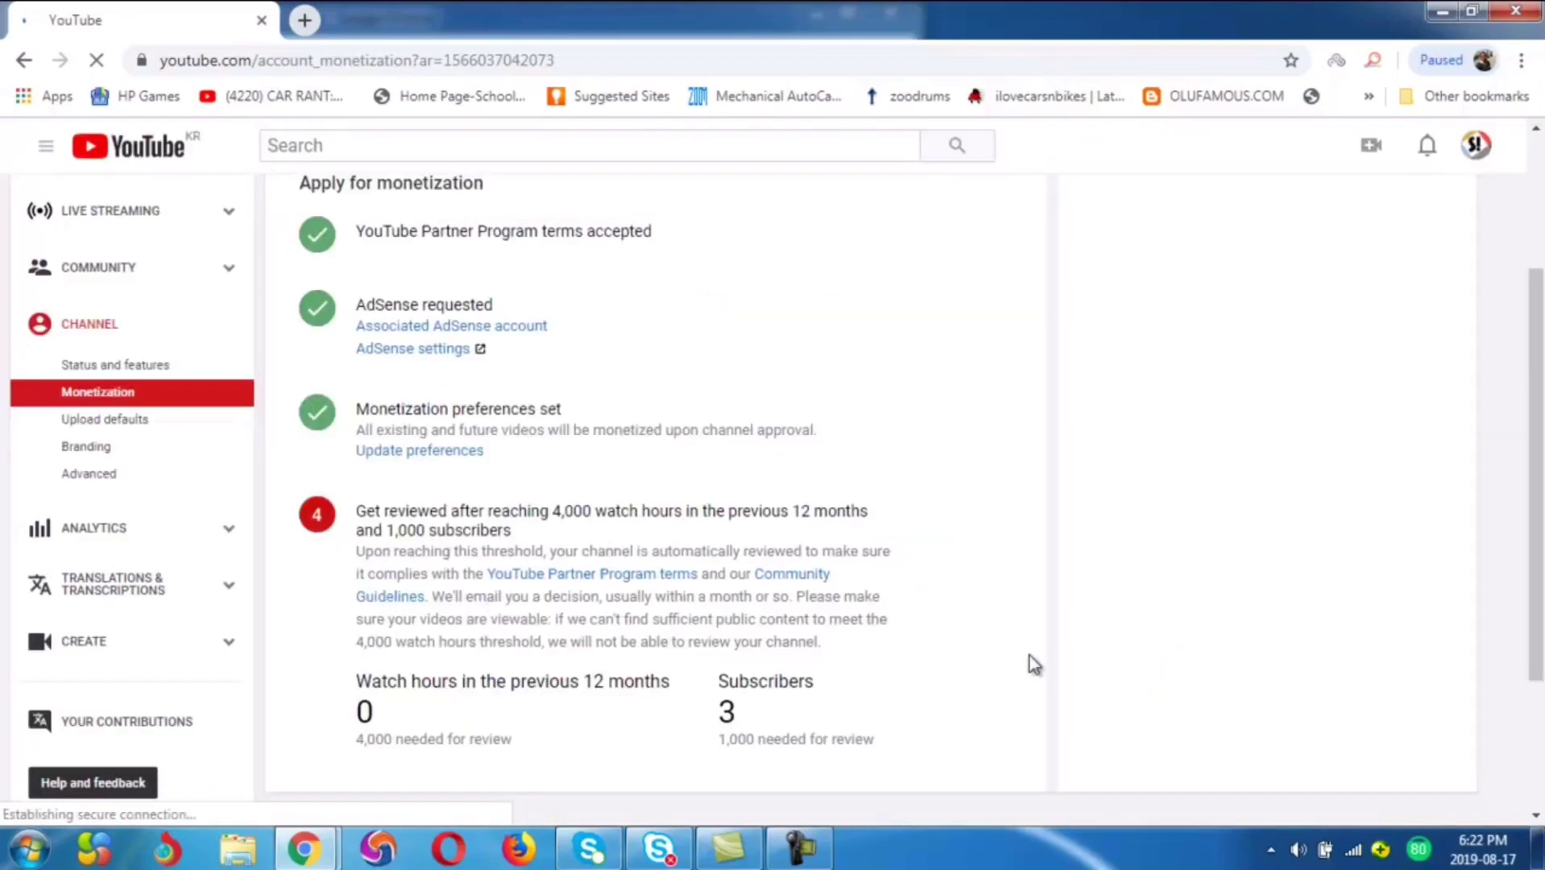
- Review the requirement counts: 0 of 4,000 watch hours and 3 of 1,000 subscribers
{"action": "scroll", "coordinate": [608, 534], "scroll_direction": "down", "scroll_amount": 3}
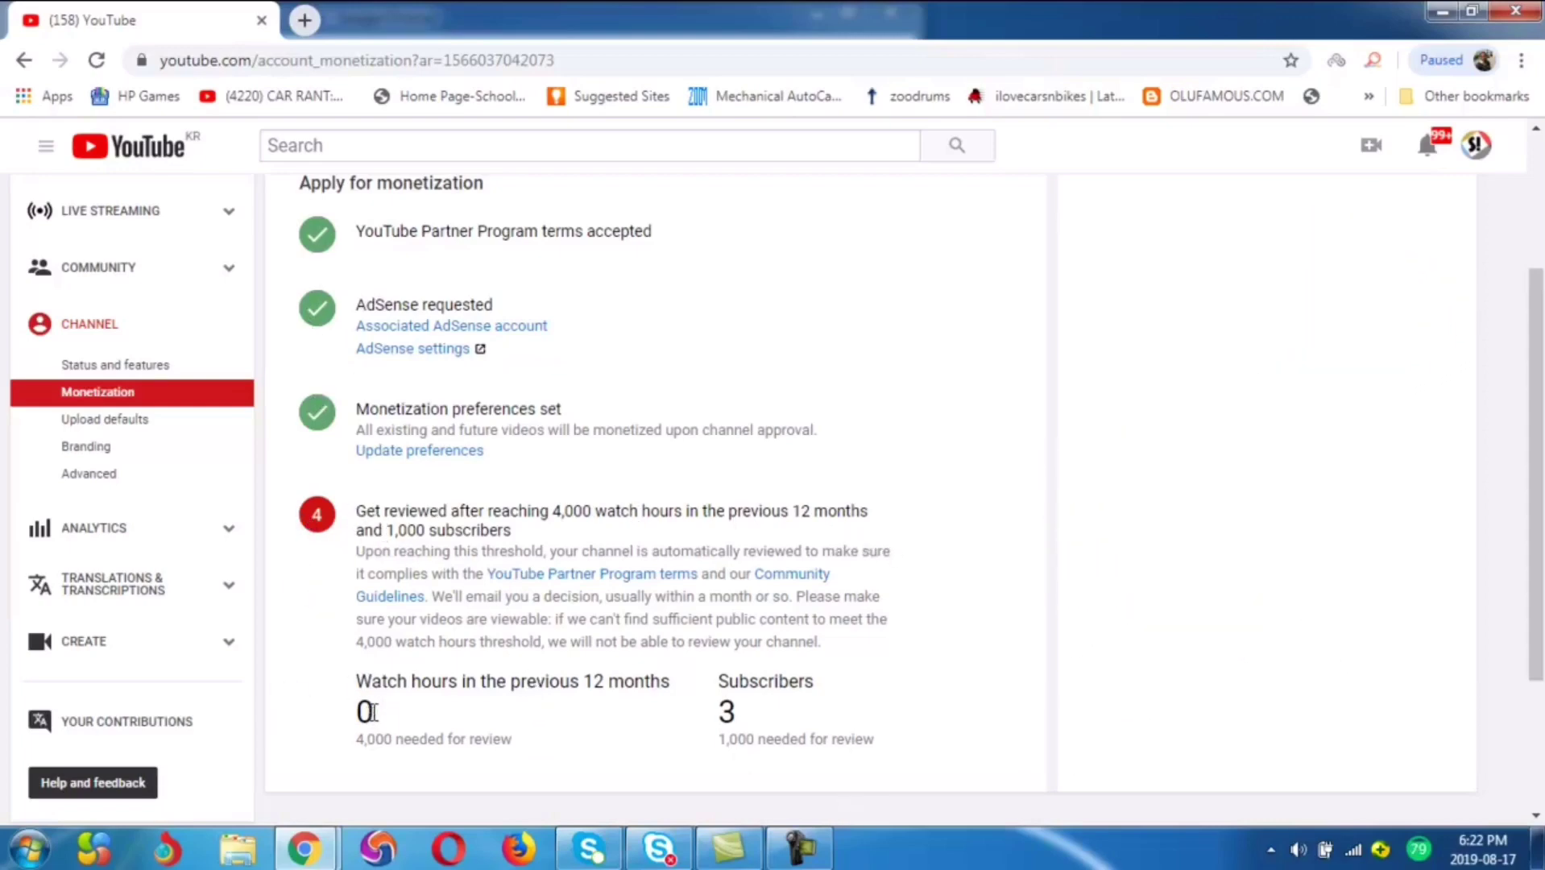
{"action": "triple_click", "coordinate": [399, 720]}
{"action": "left_click", "coordinate": [387, 719]}
{"action": "double_click", "coordinate": [727, 712]}
{"action": "double_click", "coordinate": [385, 717]}
{"action": "double_click", "coordinate": [732, 713]}
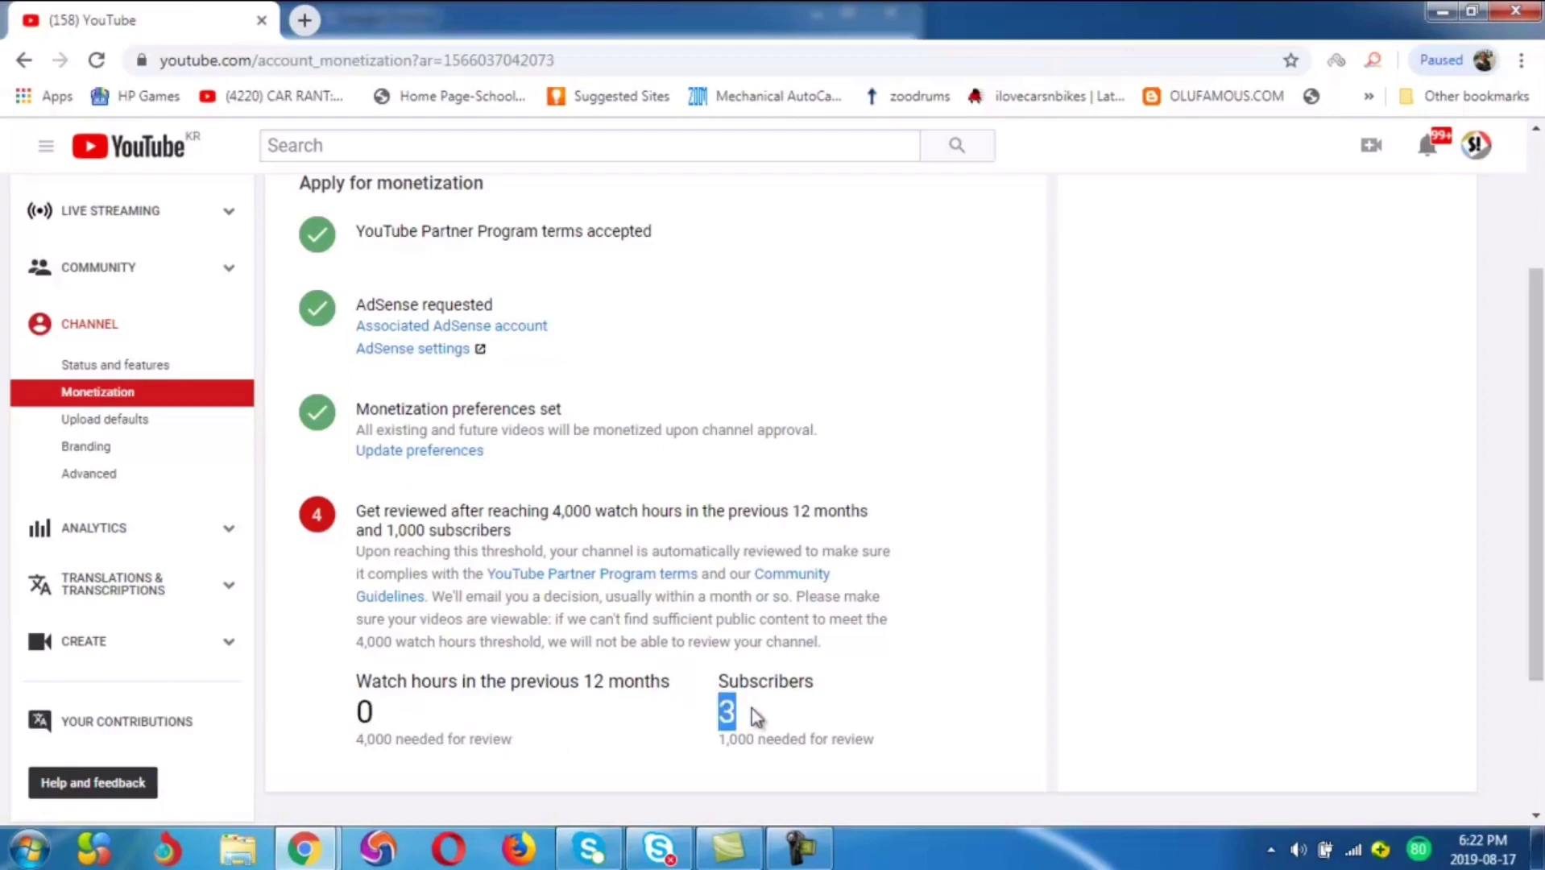
{"action": "left_click", "coordinate": [385, 718]}
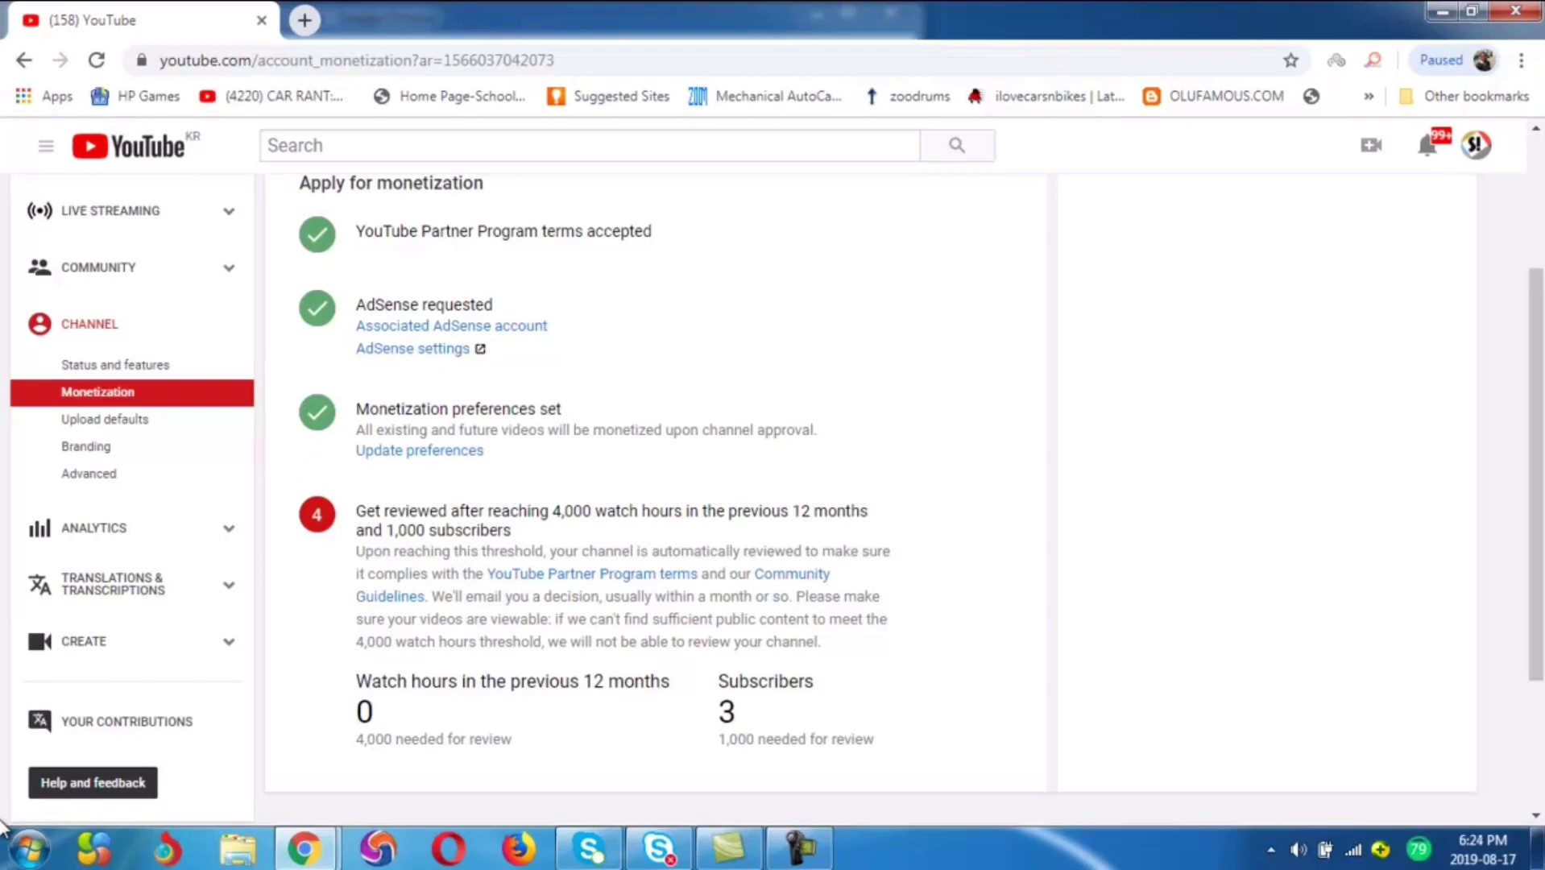
{"action": "scroll", "coordinate": [131, 253], "scroll_direction": "down", "scroll_amount": 2}
- Open Status and features and check that uploading shows Enabled
{"action": "left_click", "coordinate": [142, 254]}
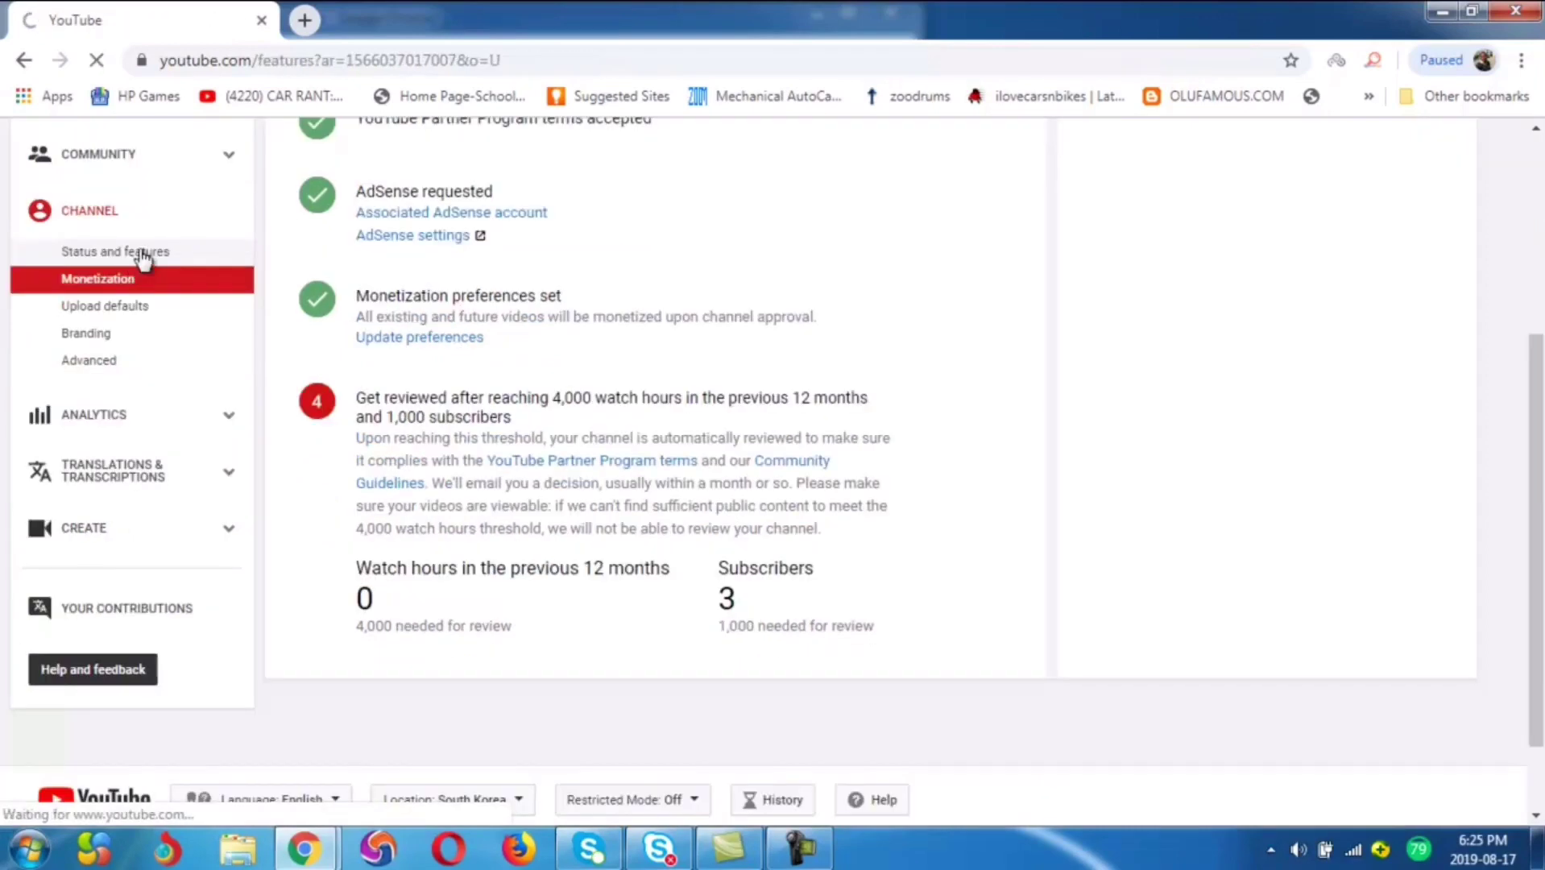
{"action": "scroll", "coordinate": [626, 513], "scroll_direction": "down", "scroll_amount": 3}
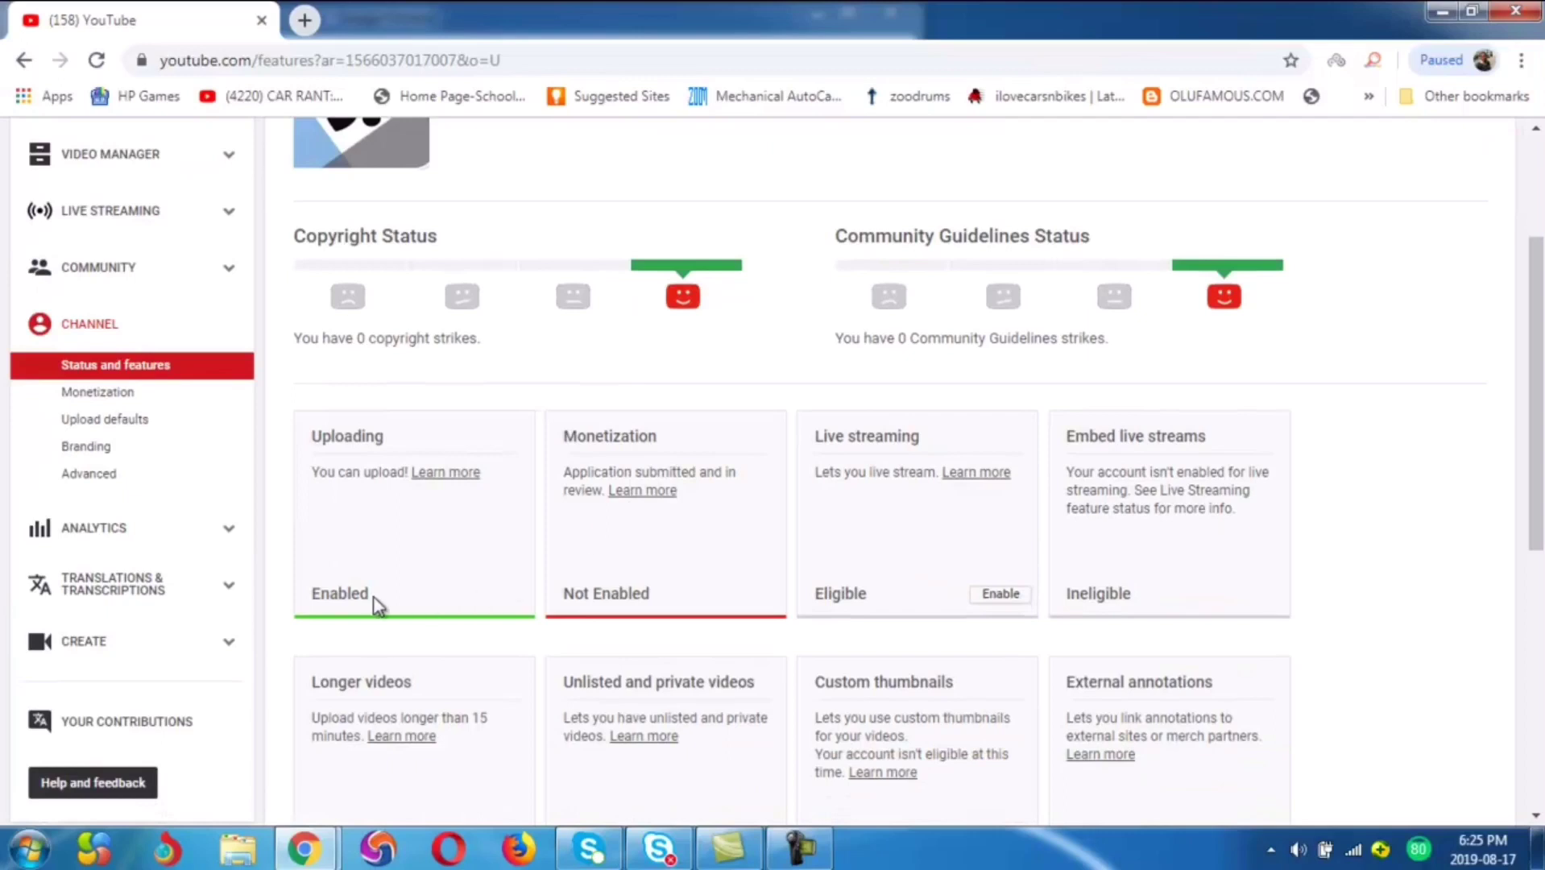
{"action": "double_click", "coordinate": [331, 595]}
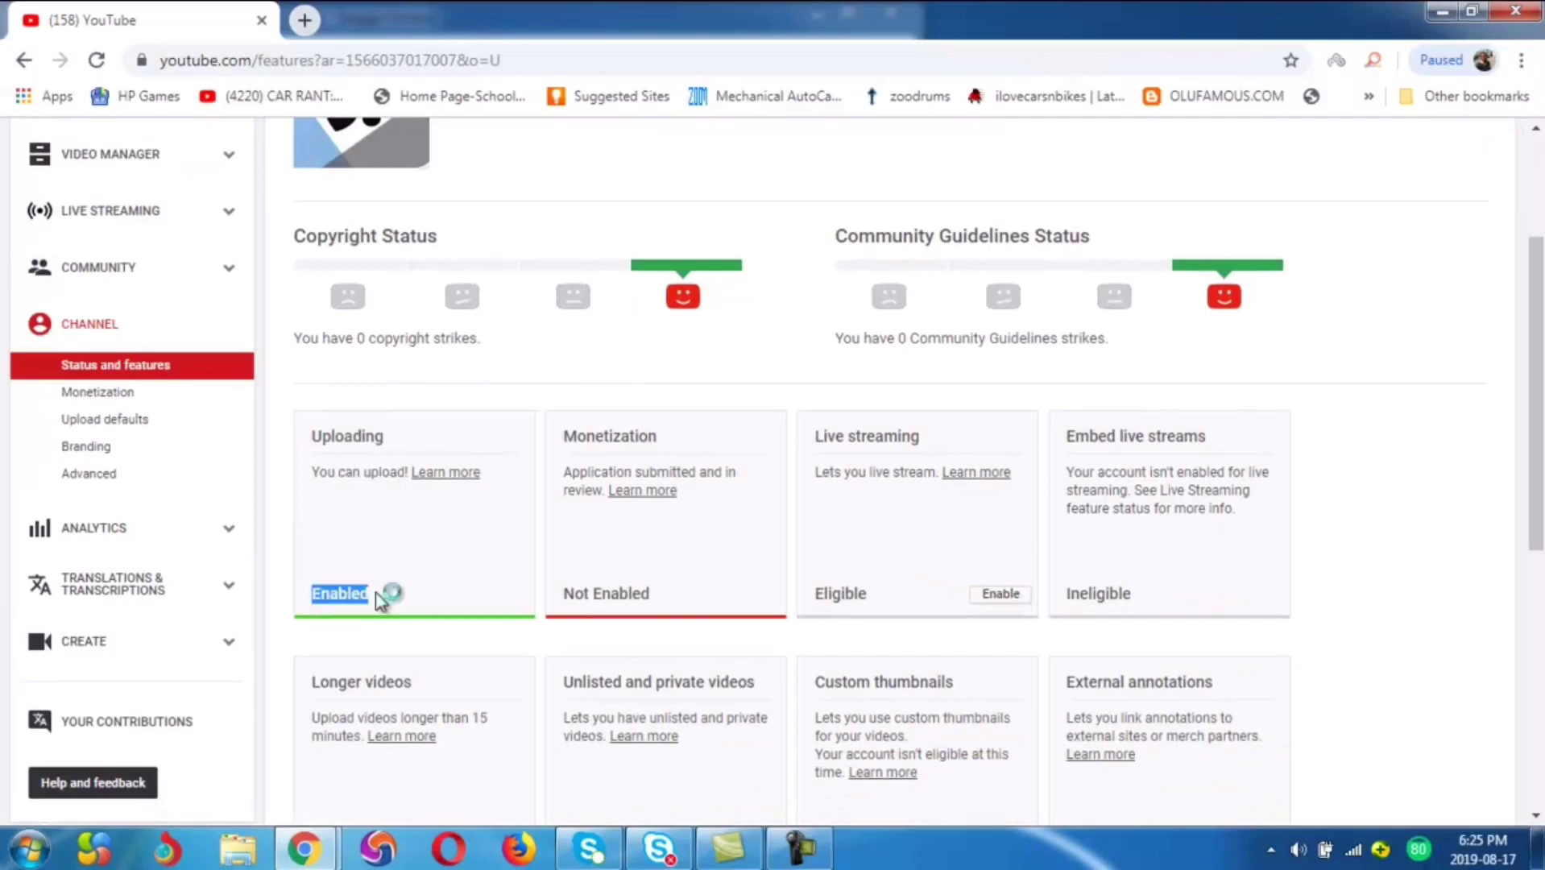
{"action": "left_click", "coordinate": [697, 568]}
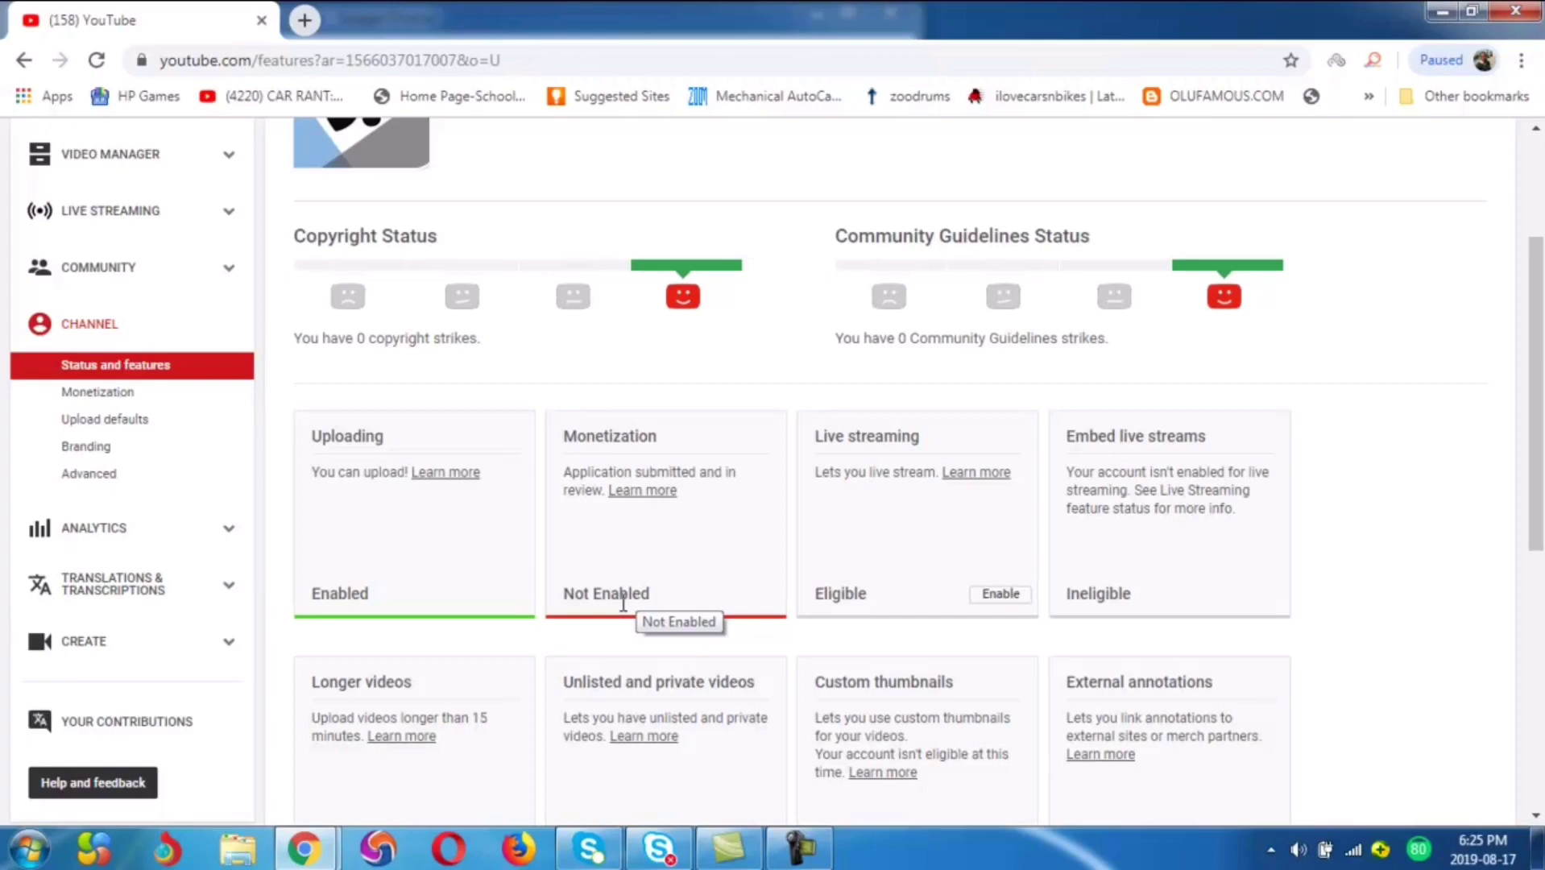
- Check the Monetization card showing 'Application submitted and in review' and Not Enabled
{"action": "left_click_drag", "start_coordinate": [649, 595], "coordinate": [570, 604]}
{"action": "left_click", "coordinate": [662, 582]}
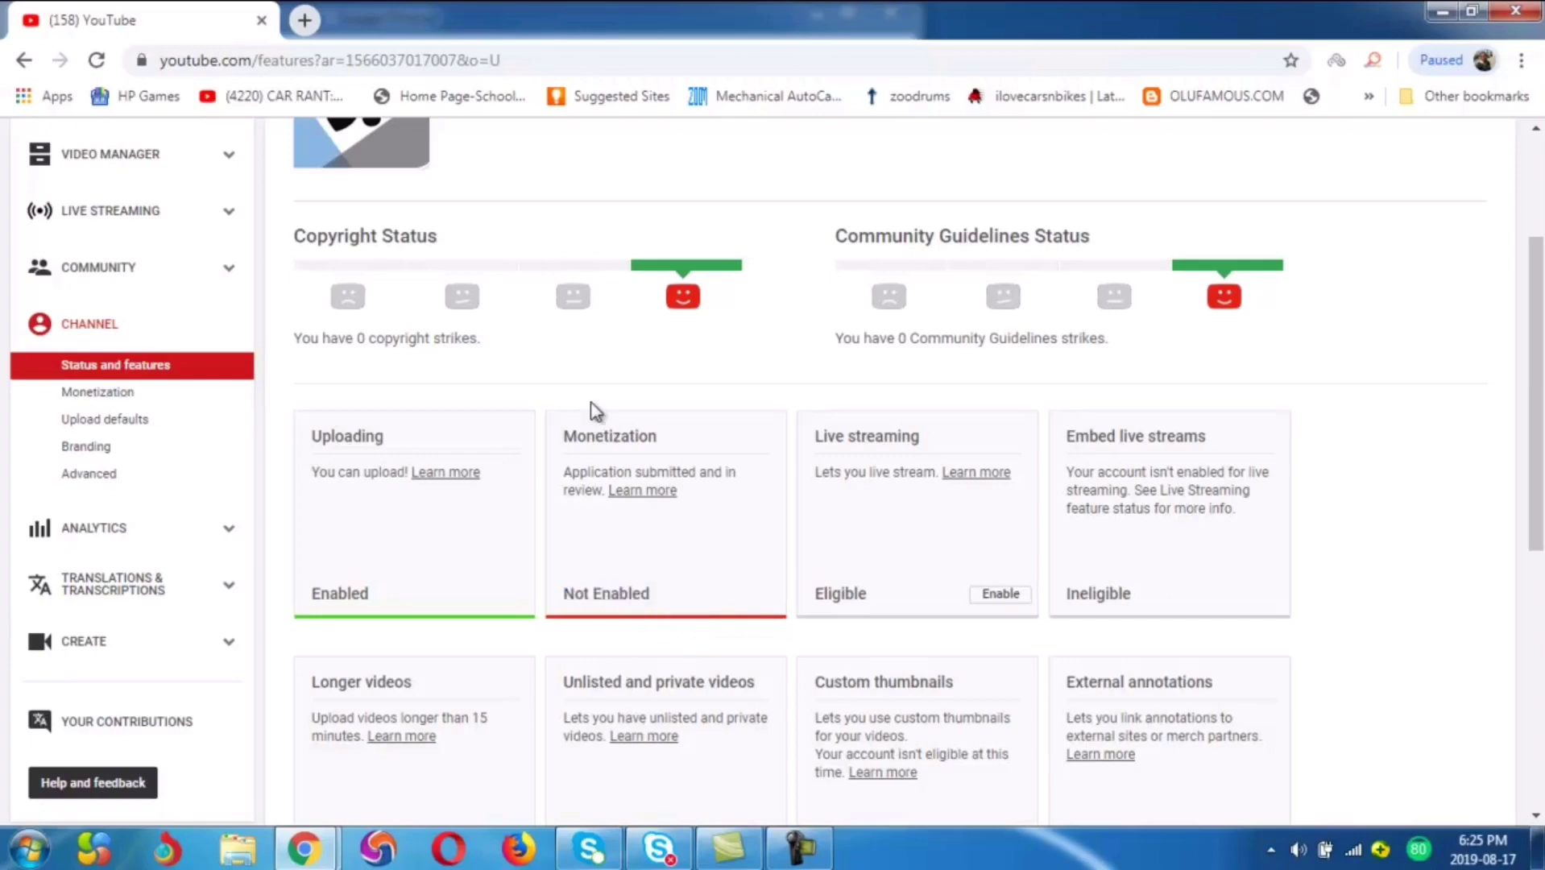
{"action": "left_click_drag", "start_coordinate": [568, 441], "coordinate": [673, 437]}
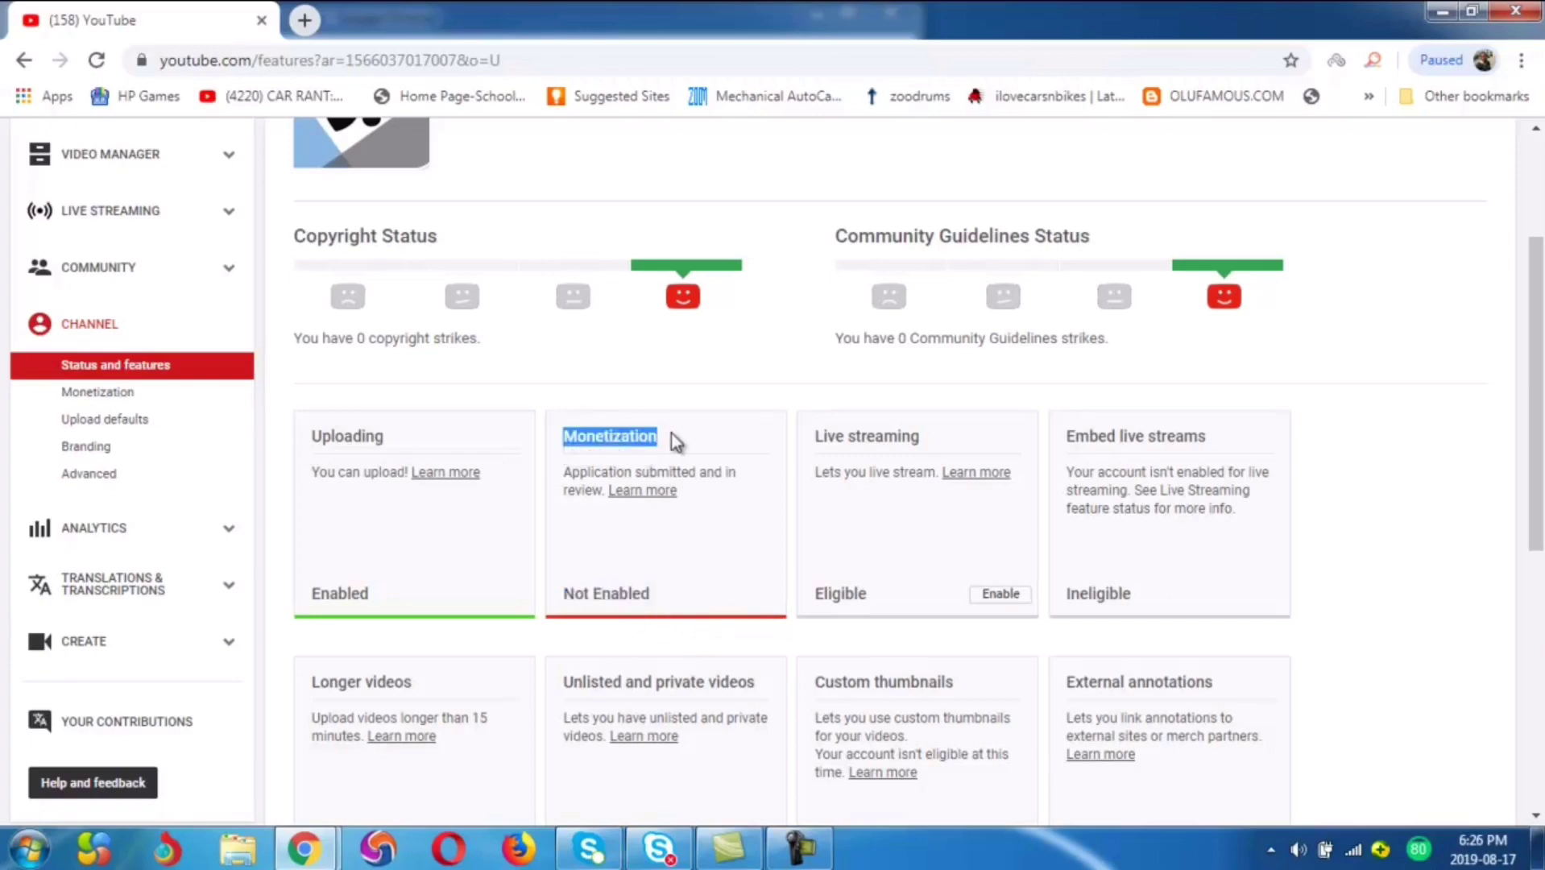
{"action": "left_click", "coordinate": [693, 593]}
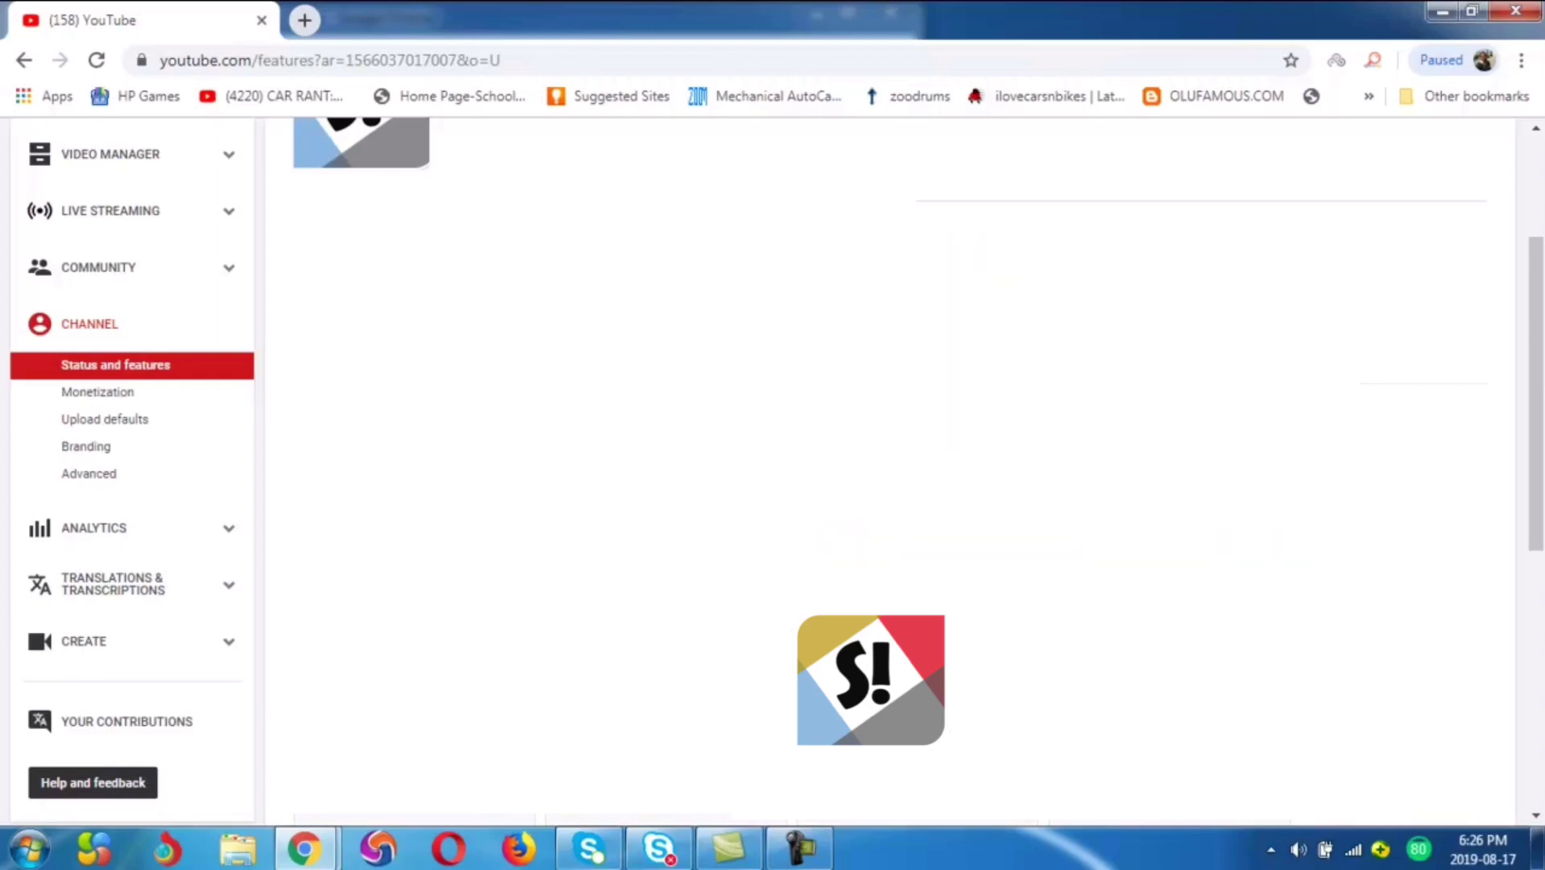
{"action": "left_click_drag", "start_coordinate": [668, 593], "coordinate": [568, 586]}
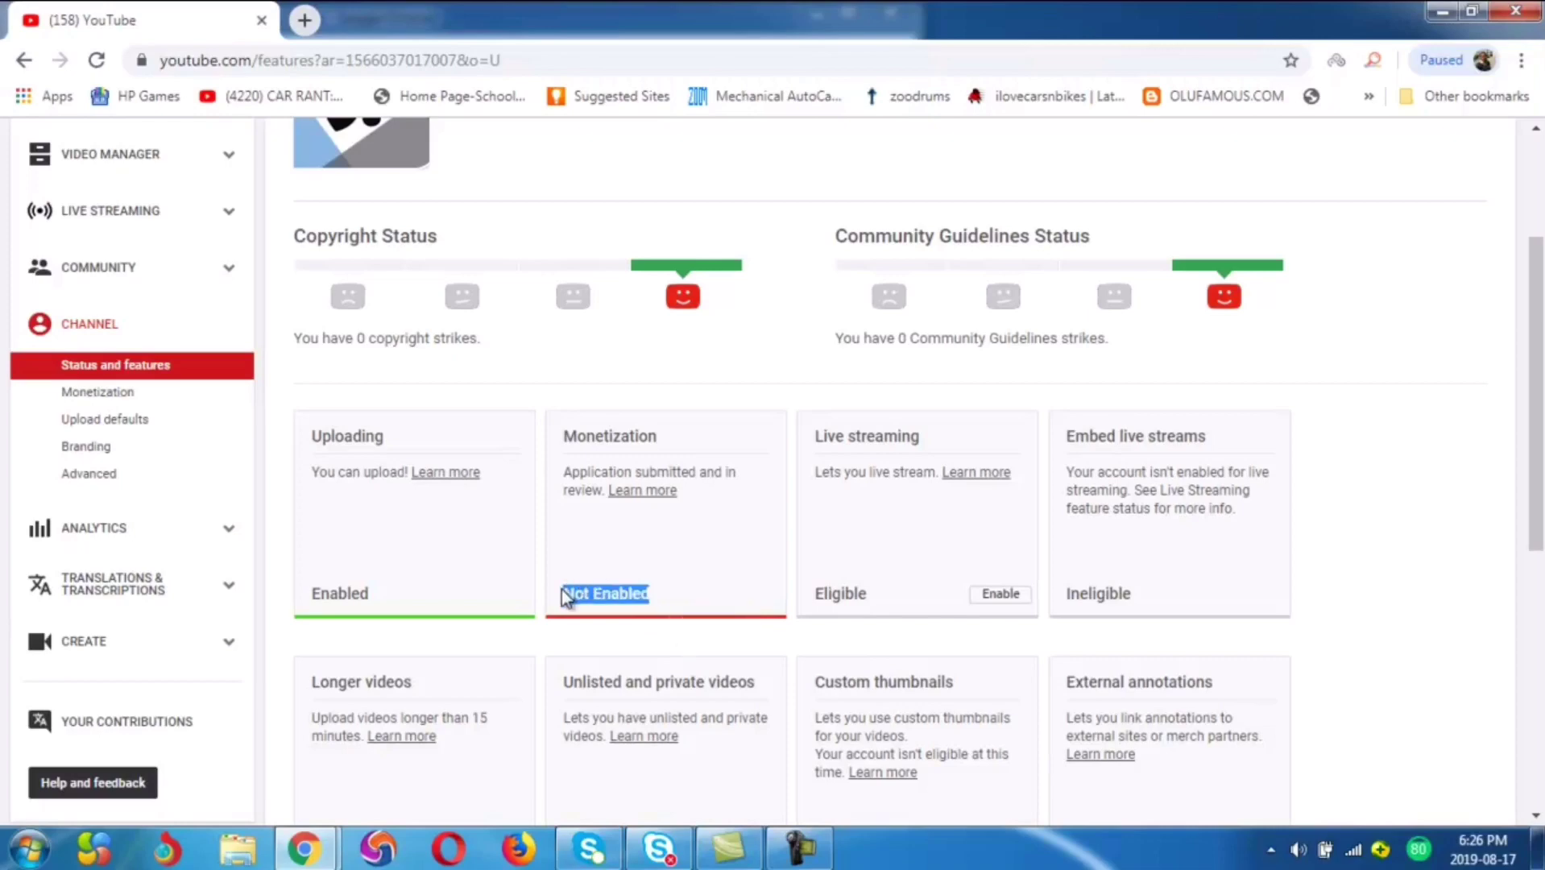
{"action": "left_click", "coordinate": [554, 650]}
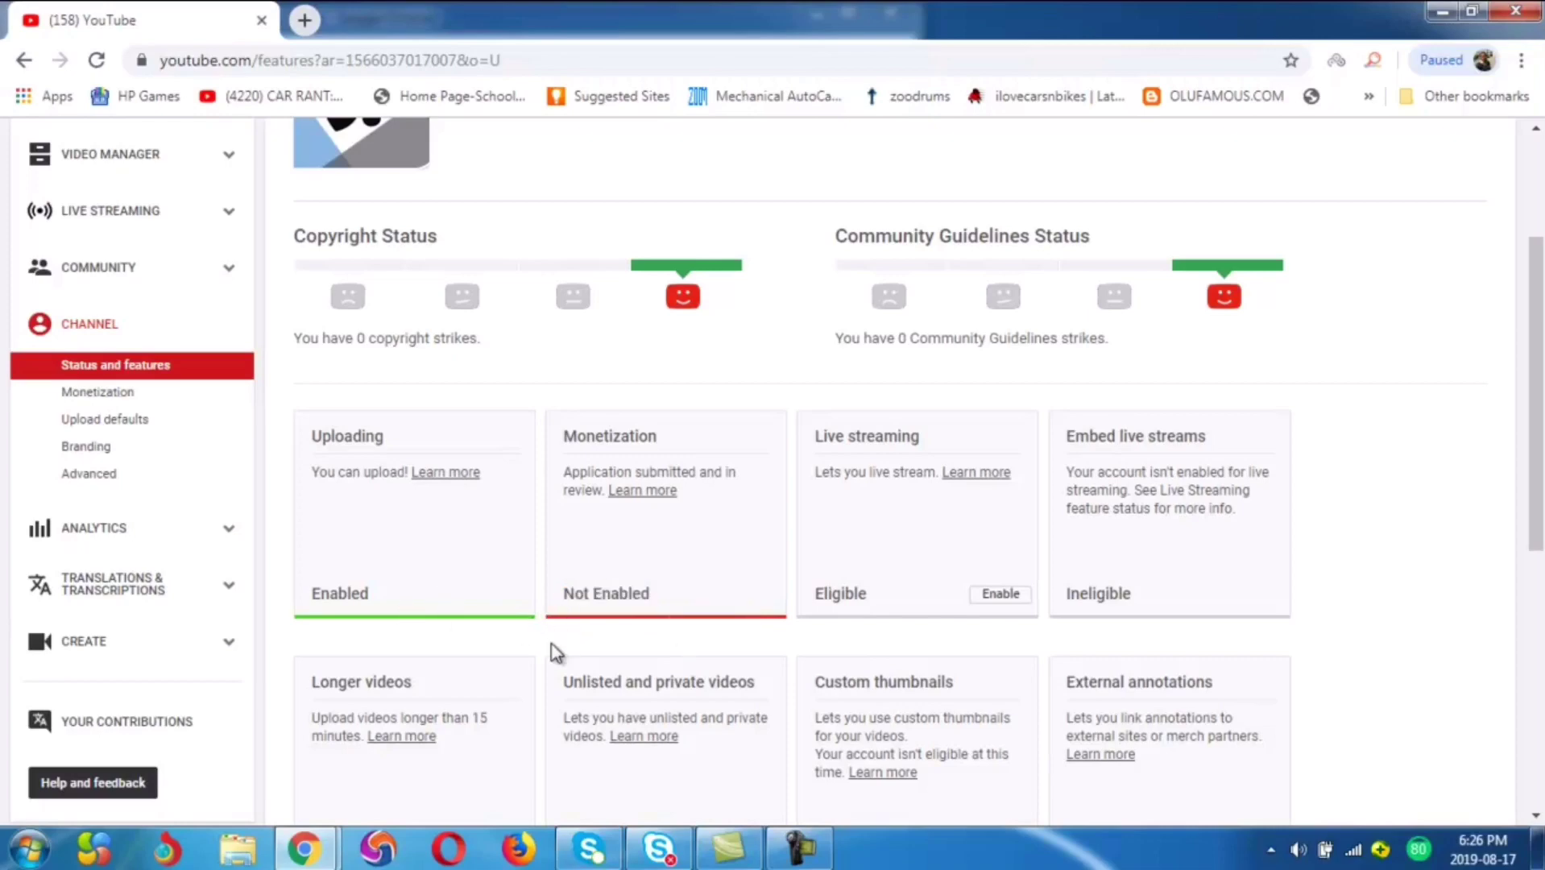
{"action": "scroll", "coordinate": [774, 621], "scroll_direction": "up", "scroll_amount": 3}
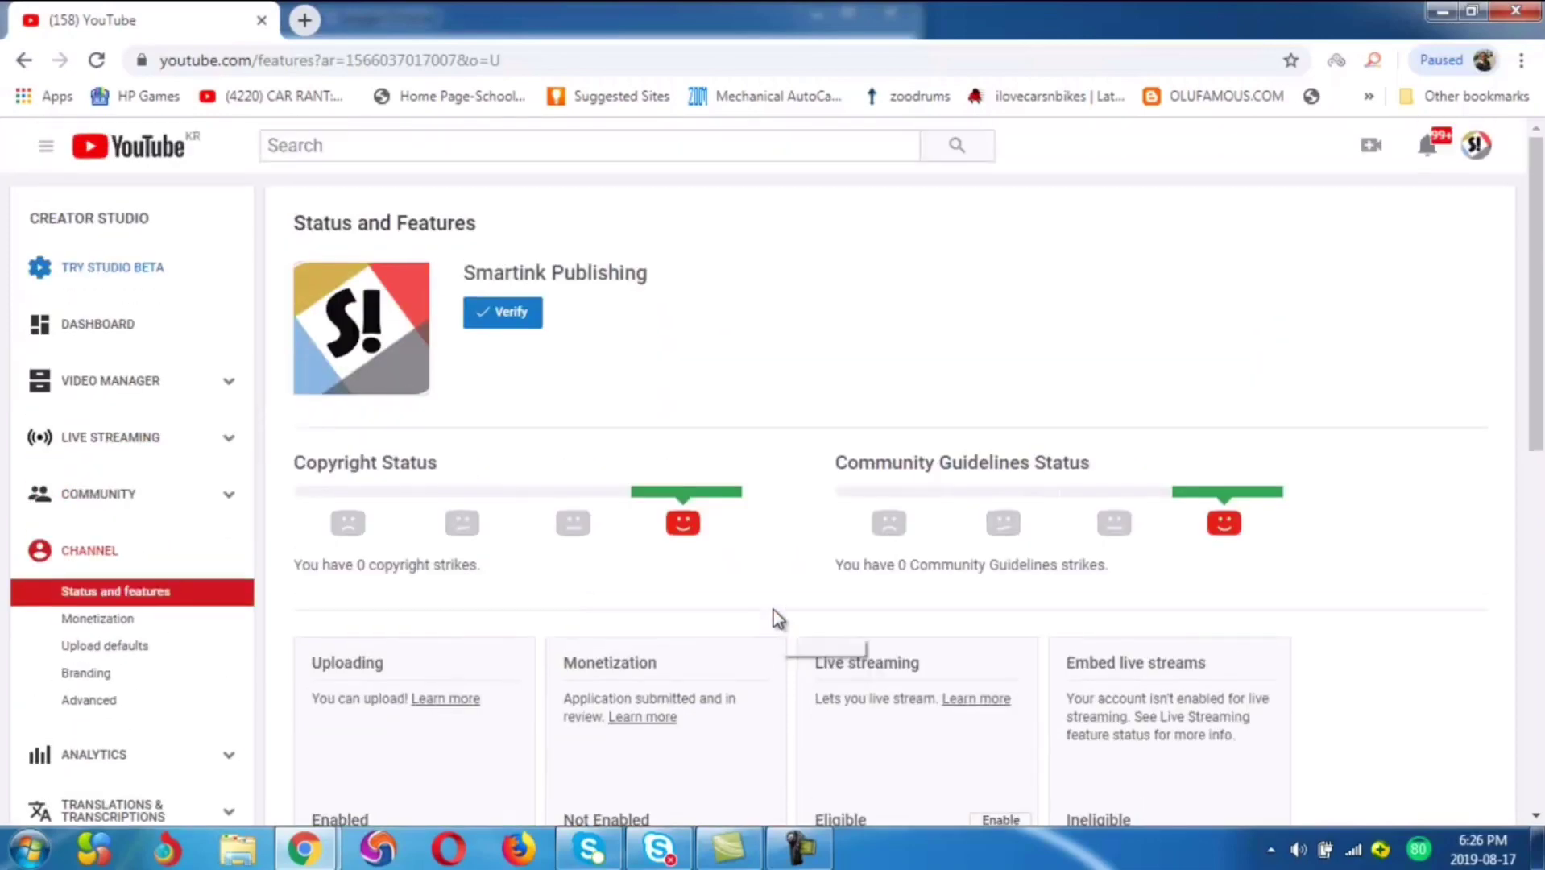
{"action": "scroll", "coordinate": [833, 586], "scroll_direction": "down", "scroll_amount": 10}
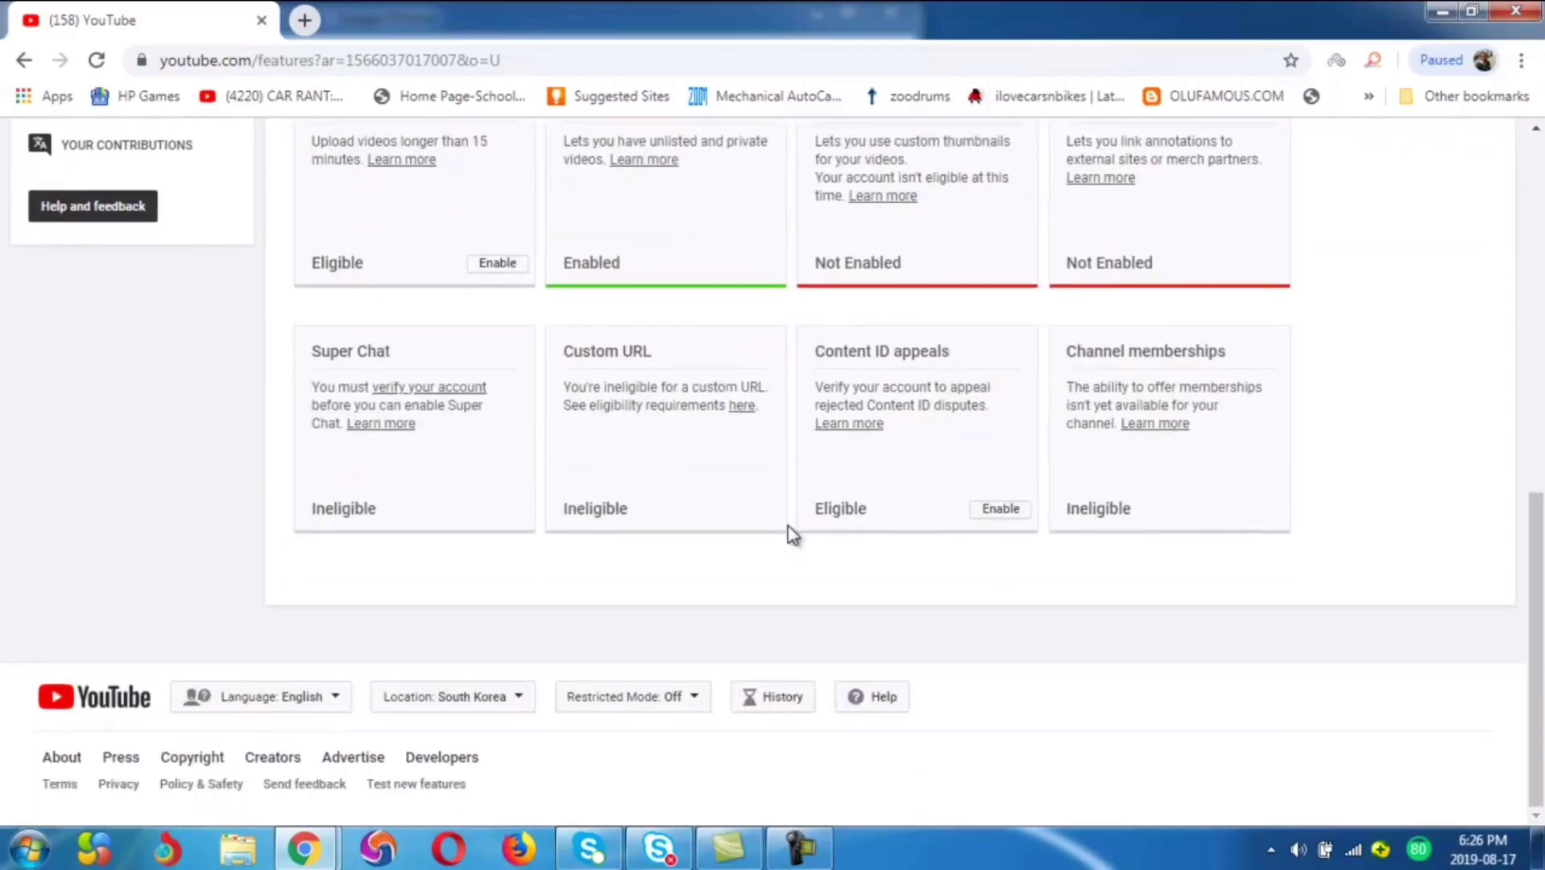
{"action": "scroll", "coordinate": [794, 534], "scroll_direction": "up", "scroll_amount": 3}
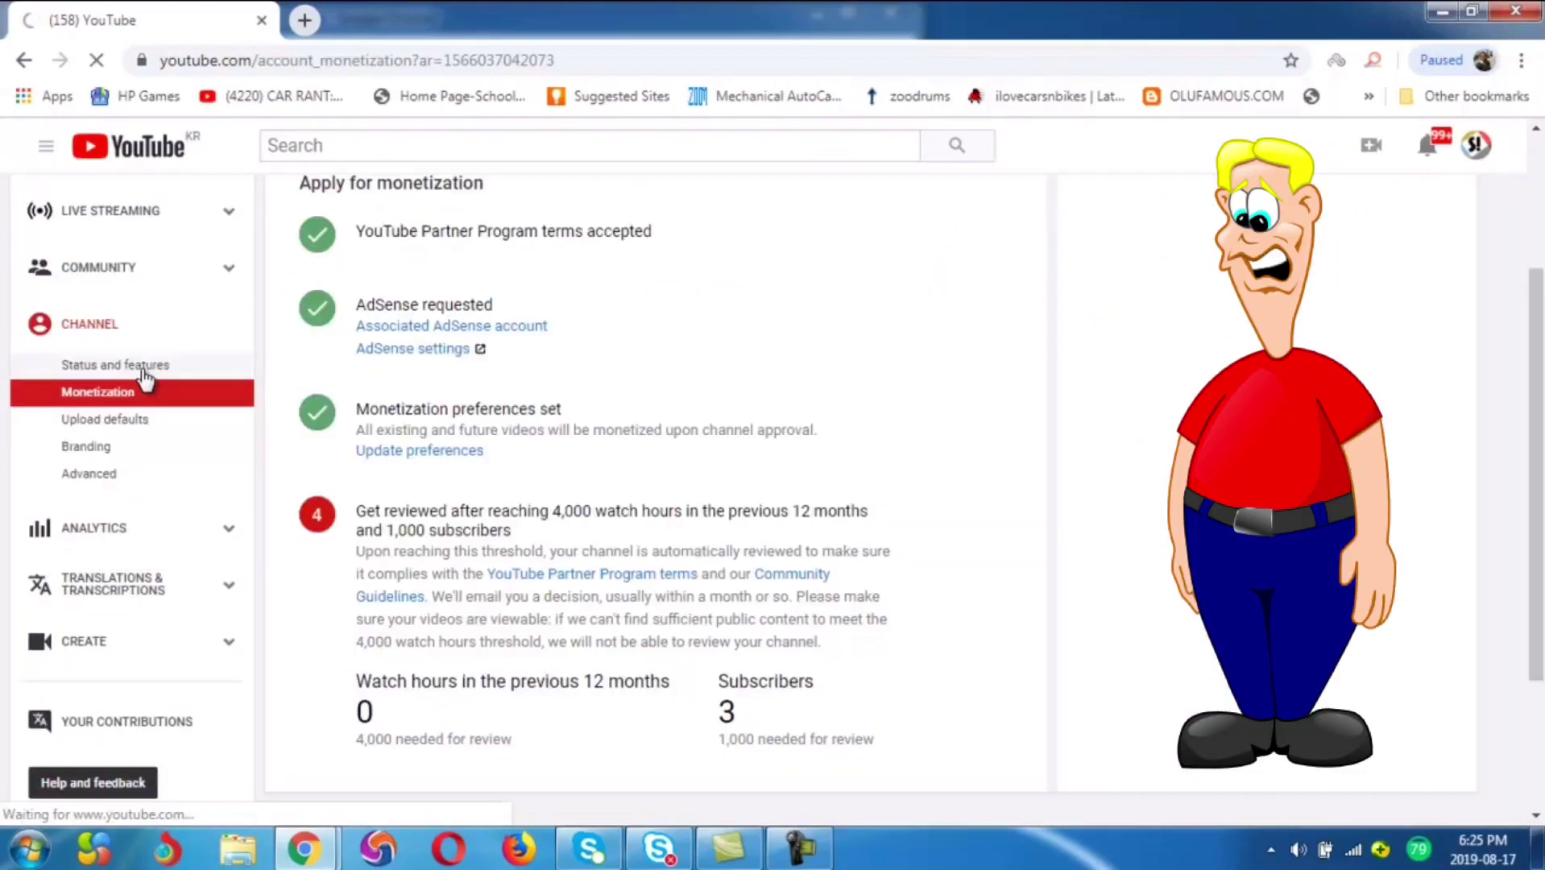
{"action": "left_click", "coordinate": [144, 367]}
{"action": "scroll", "coordinate": [524, 509], "scroll_direction": "down", "scroll_amount": 5}
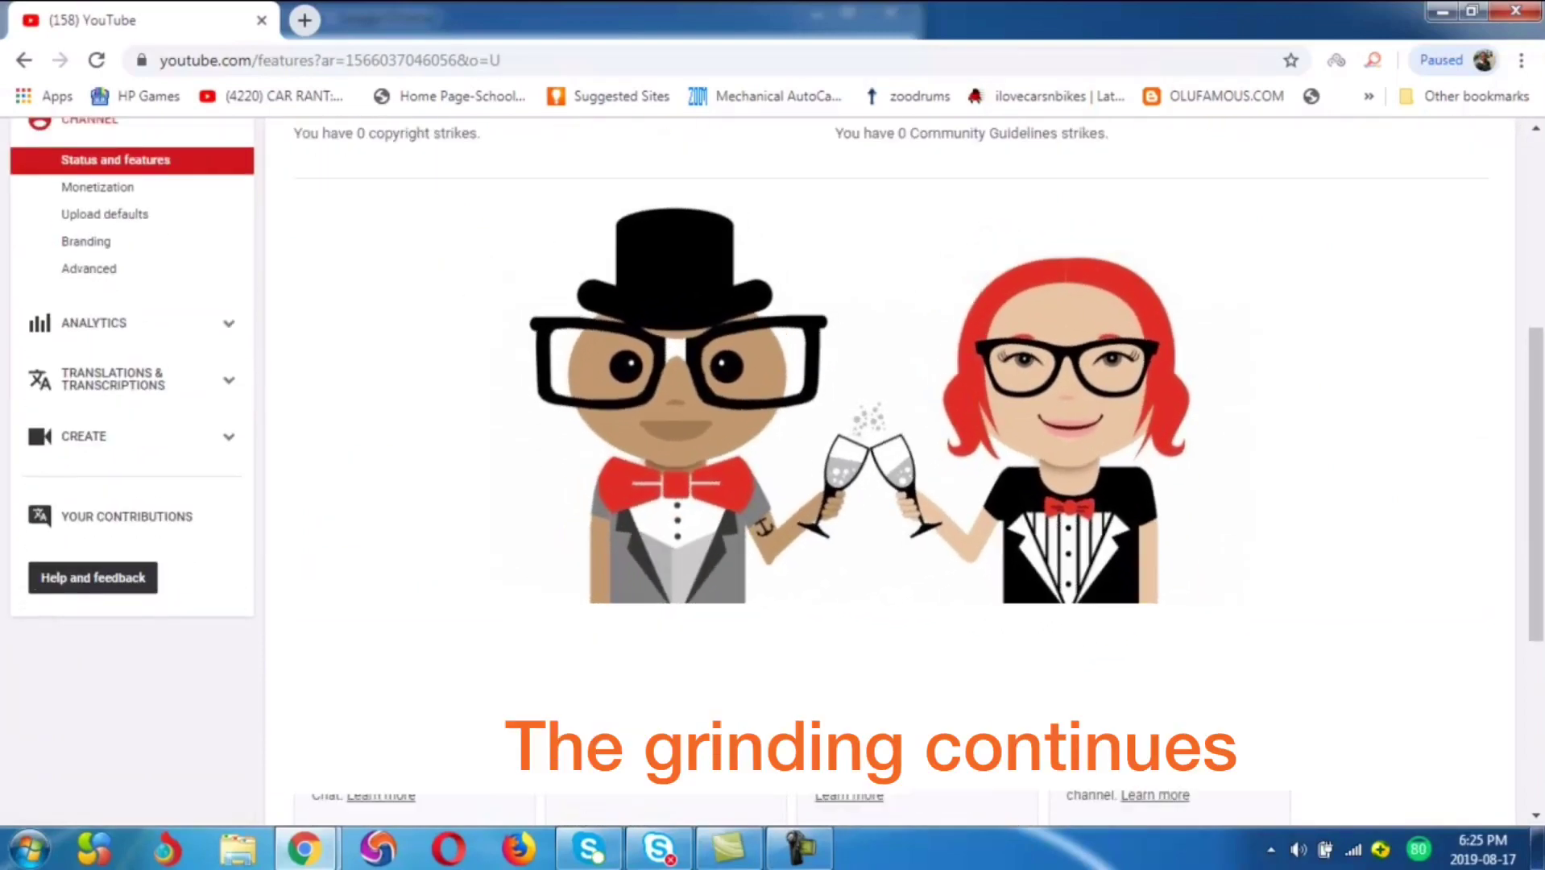
{"action": "scroll", "coordinate": [886, 483], "scroll_direction": "up", "scroll_amount": 3}
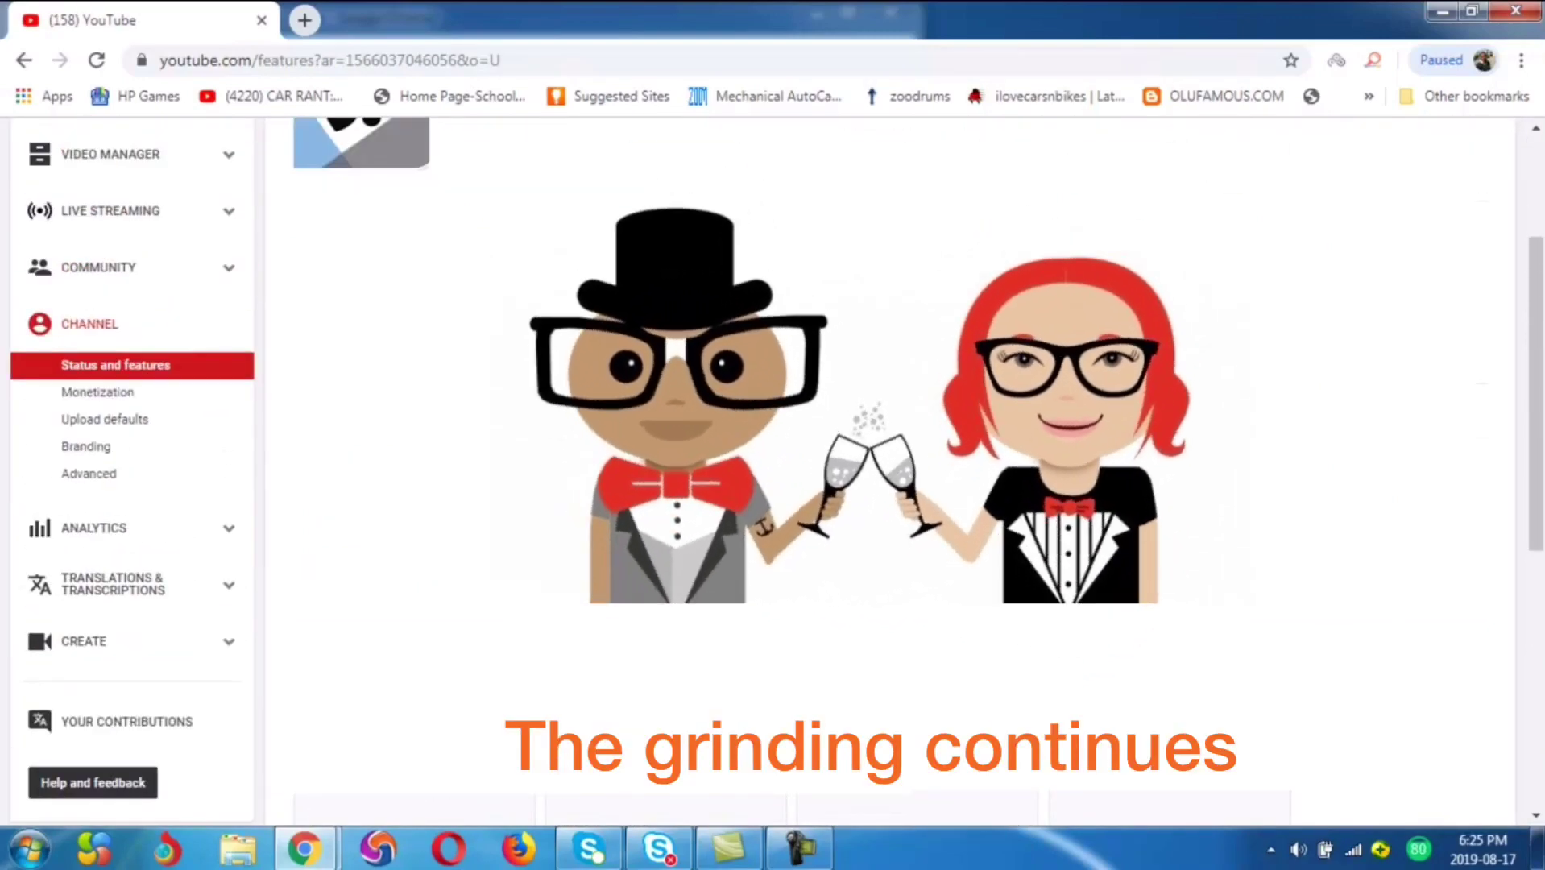